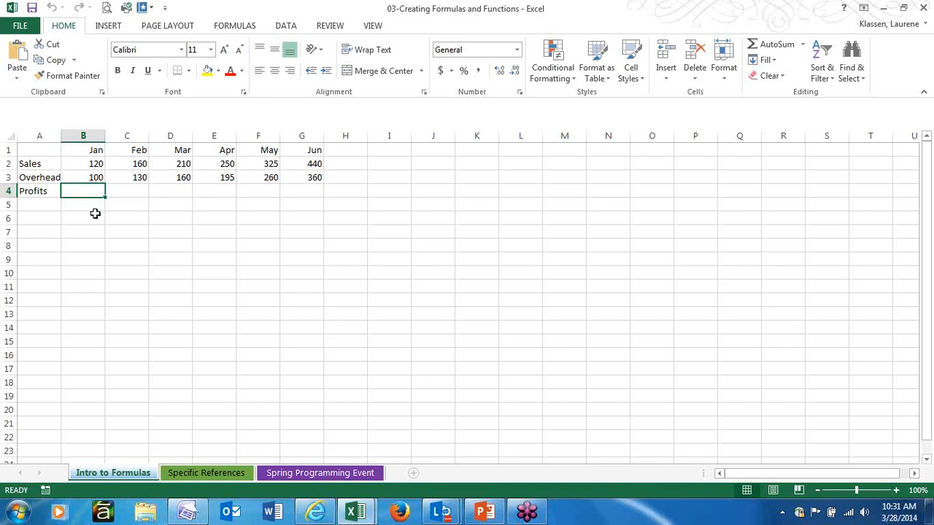
Enter the formula =B2+B3 in the January Profits cell B4.
{"action": "type", "text": "="}
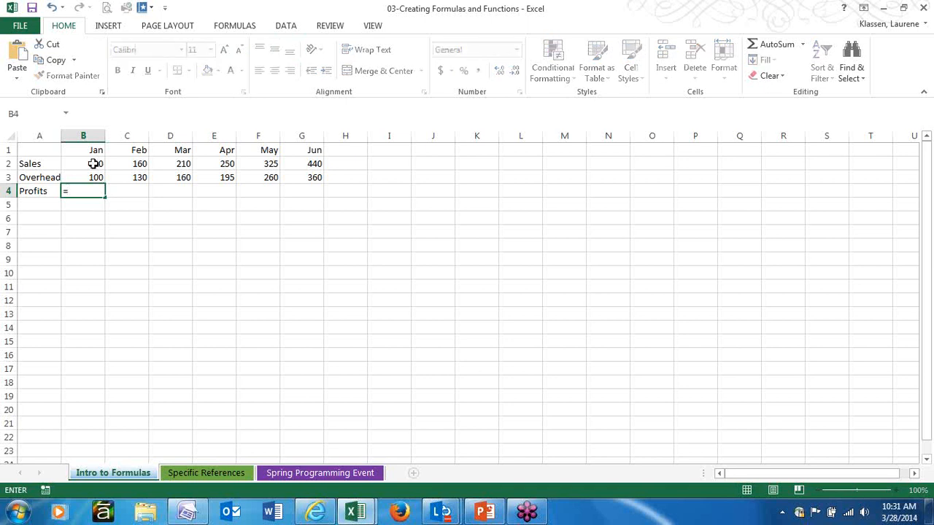
{"action": "left_click", "coordinate": [93, 164]}
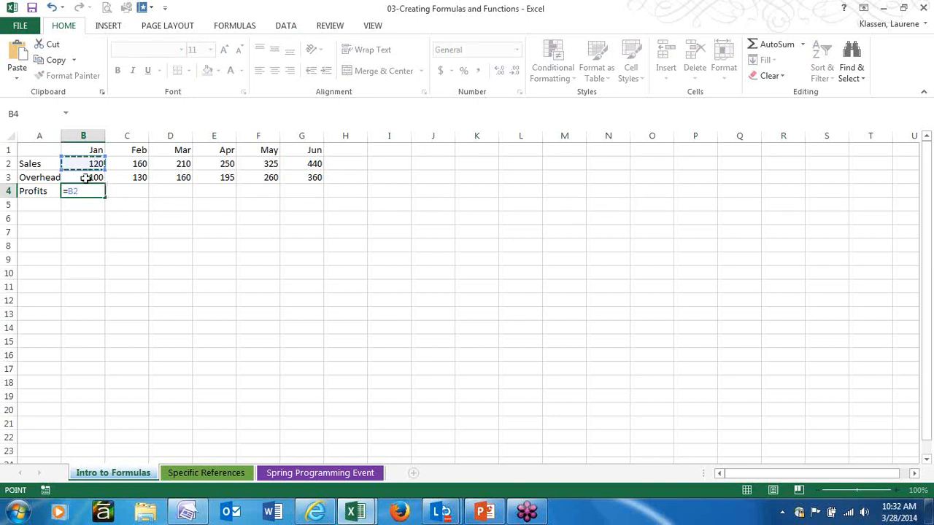
{"action": "type", "text": "+"}
{"action": "left_click", "coordinate": [86, 177]}
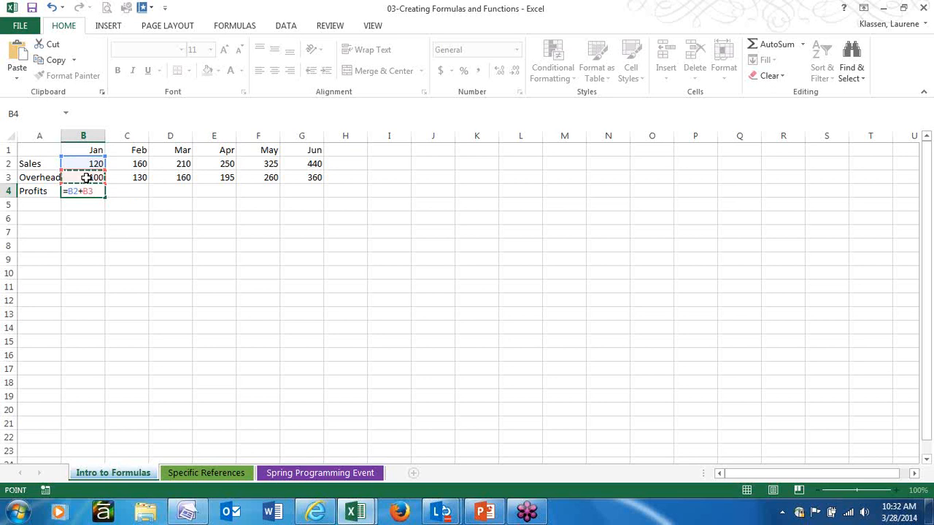
{"action": "key", "text": "Return"}
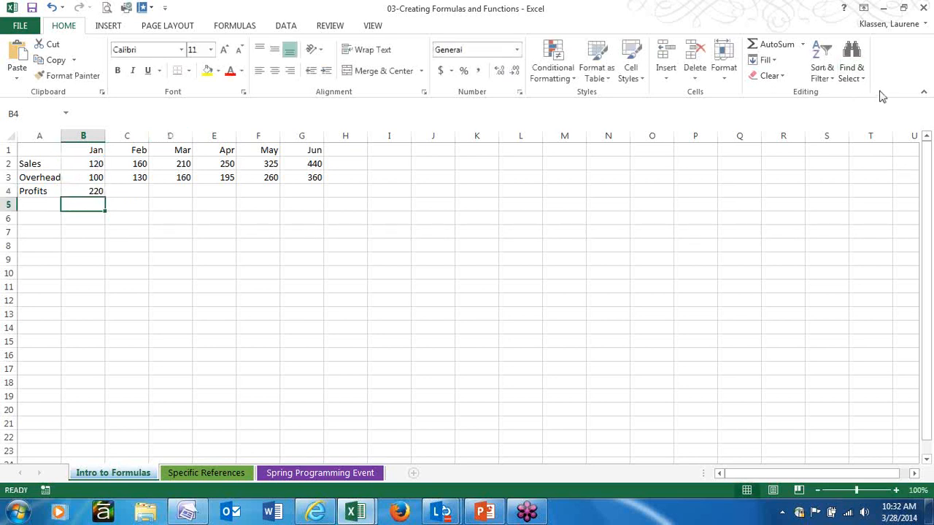
Collapse the ribbon to its tab names to free space above the worksheet.
{"action": "left_click", "coordinate": [860, 168]}
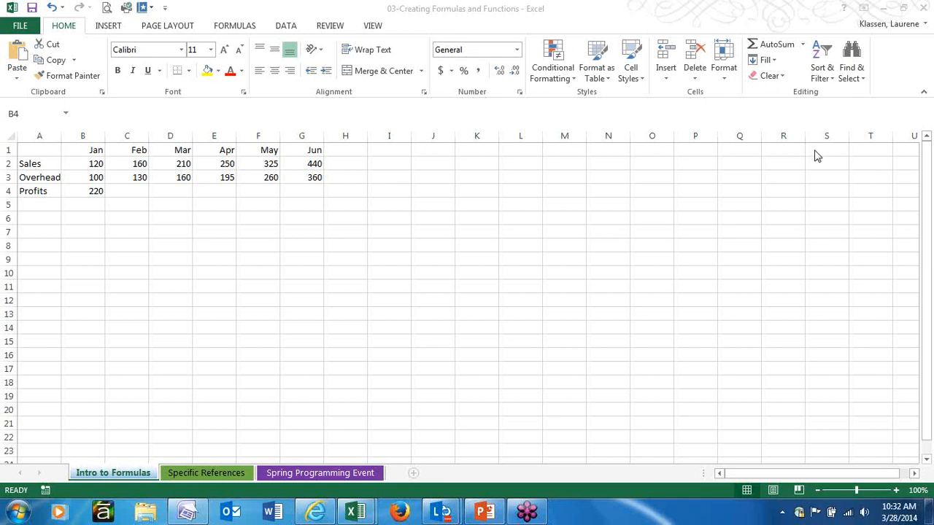
{"action": "left_click", "coordinate": [925, 93]}
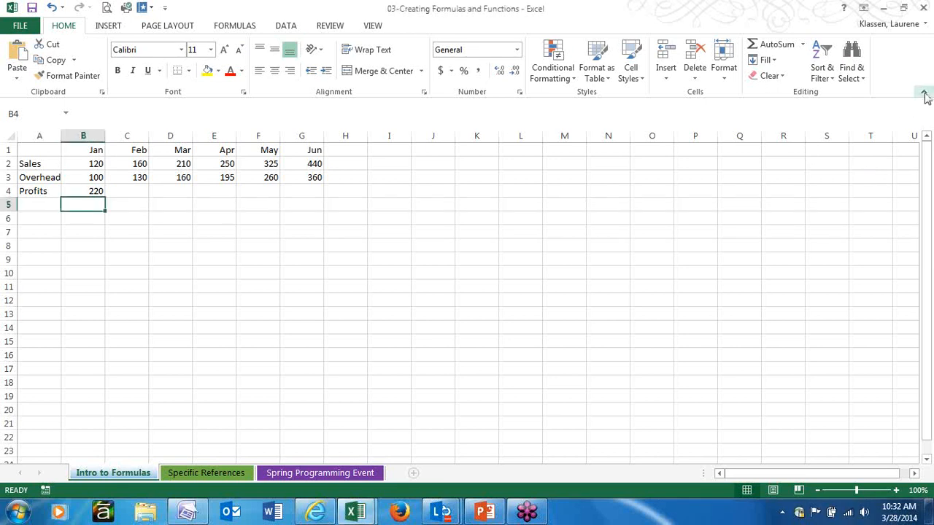
{"action": "left_click", "coordinate": [917, 108]}
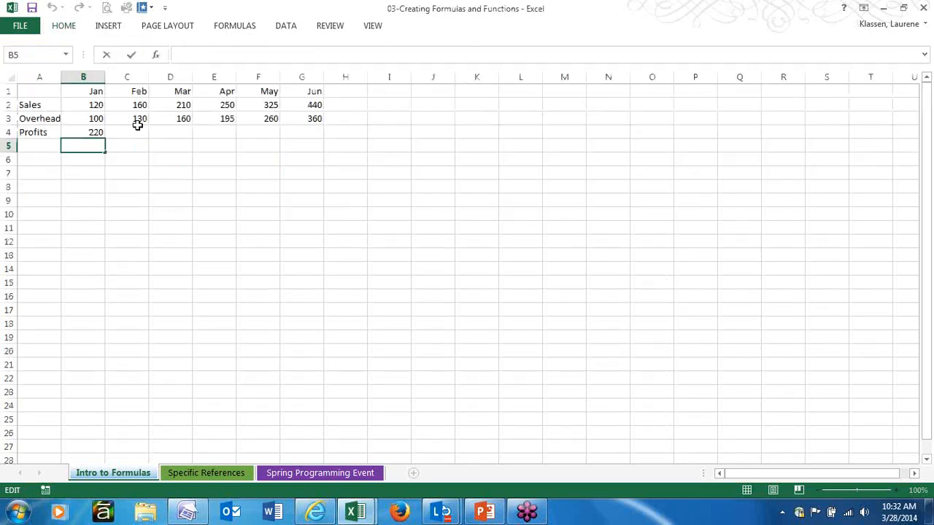
Enter =C2+C3 in the February Profits cell C4 and fill the formula across through G4.
{"action": "left_click", "coordinate": [127, 132]}
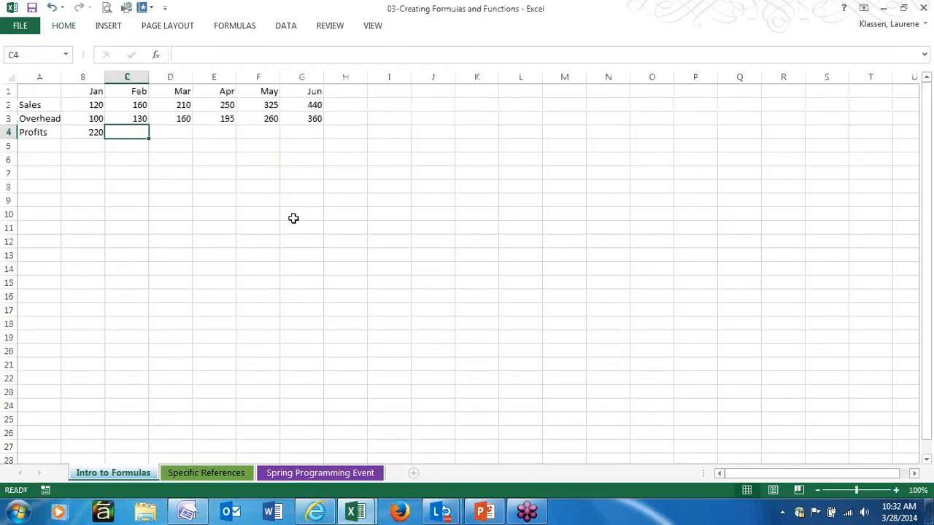
{"action": "type", "text": "="}
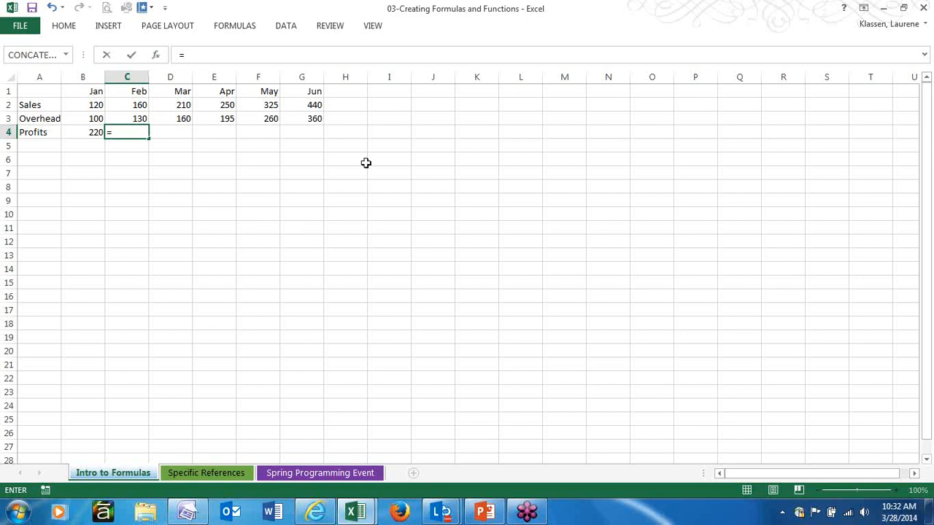
{"action": "type", "text": "c2"}
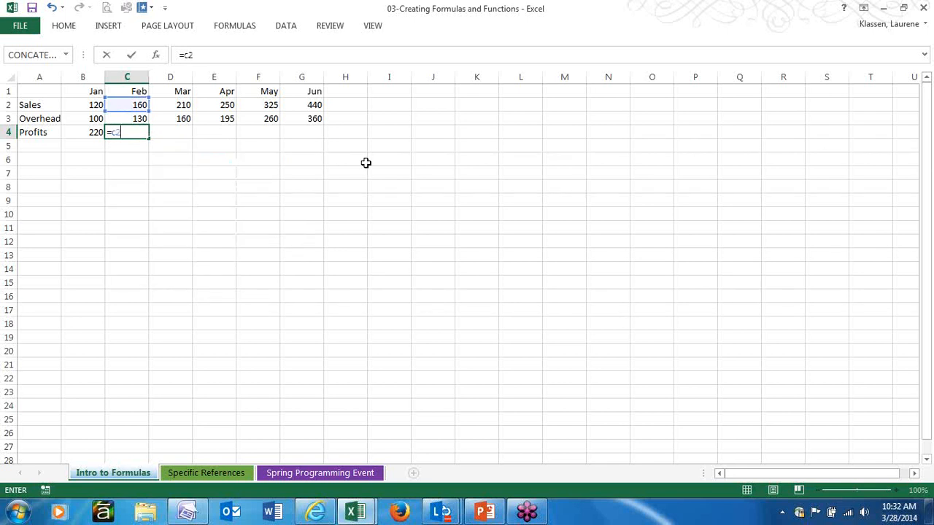
{"action": "type", "text": "+c3"}
{"action": "key", "text": "Return"}
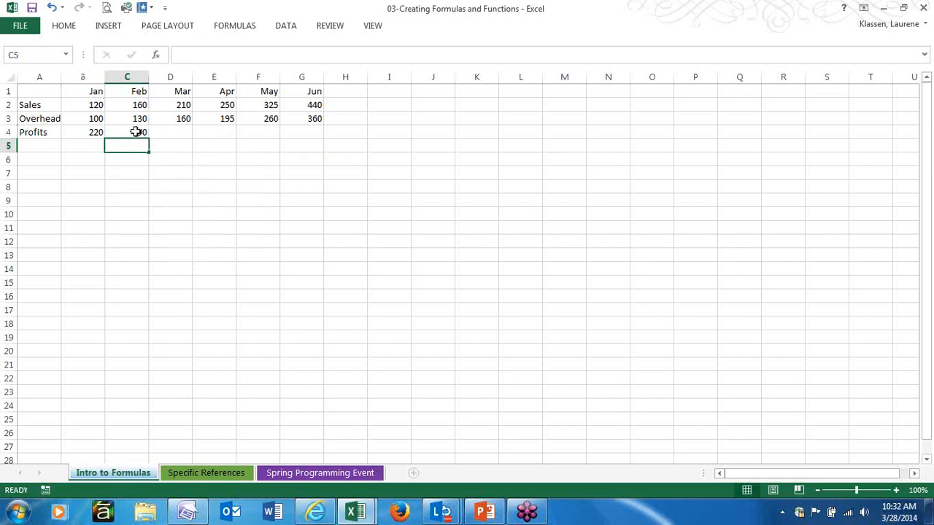
{"action": "left_click", "coordinate": [136, 132]}
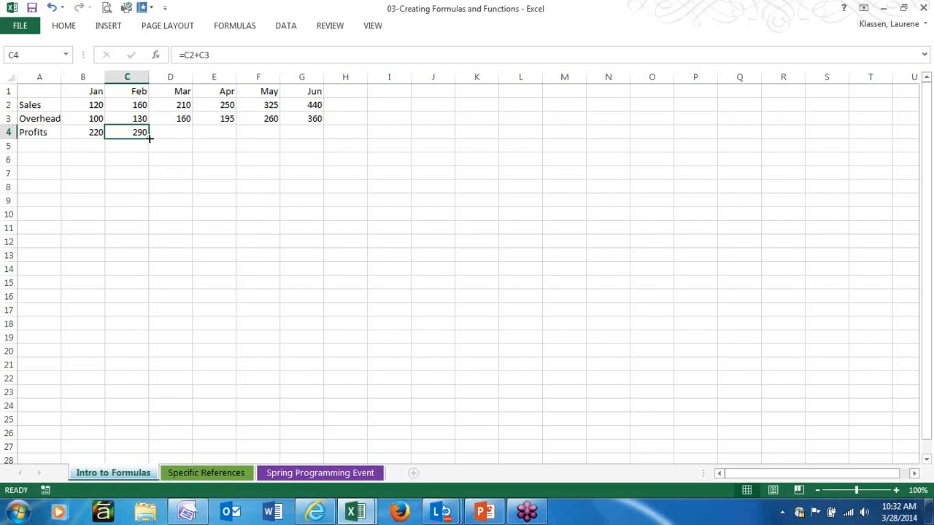
{"action": "left_click_drag", "start_coordinate": [149, 137], "coordinate": [377, 242]}
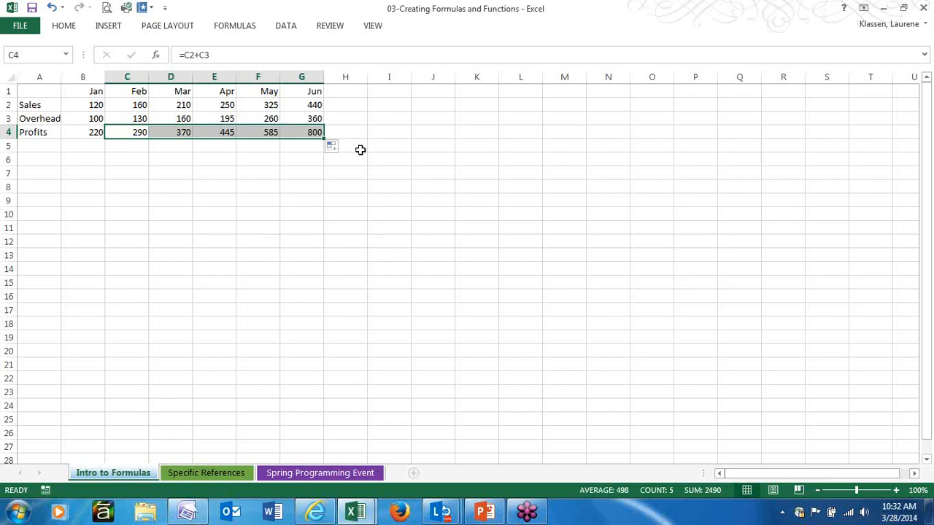
{"action": "left_click", "coordinate": [351, 106]}
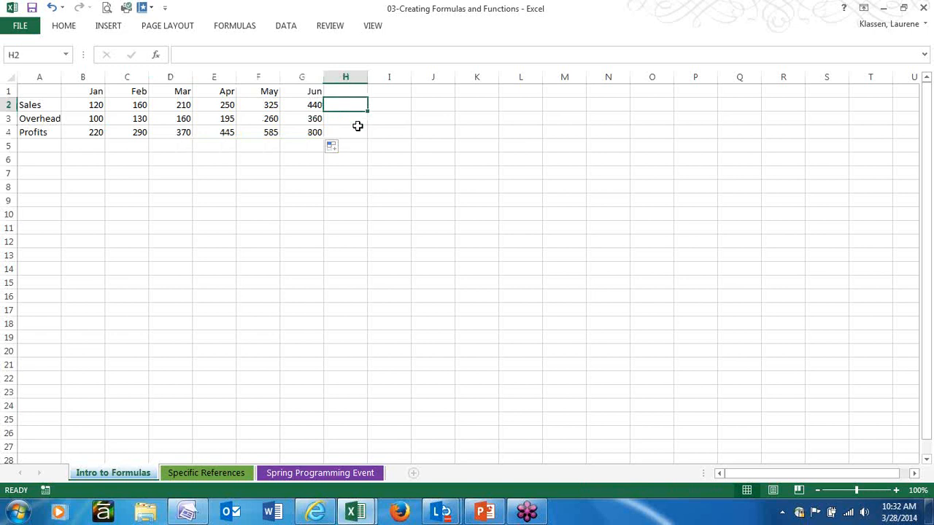
{"action": "type", "text": "="}
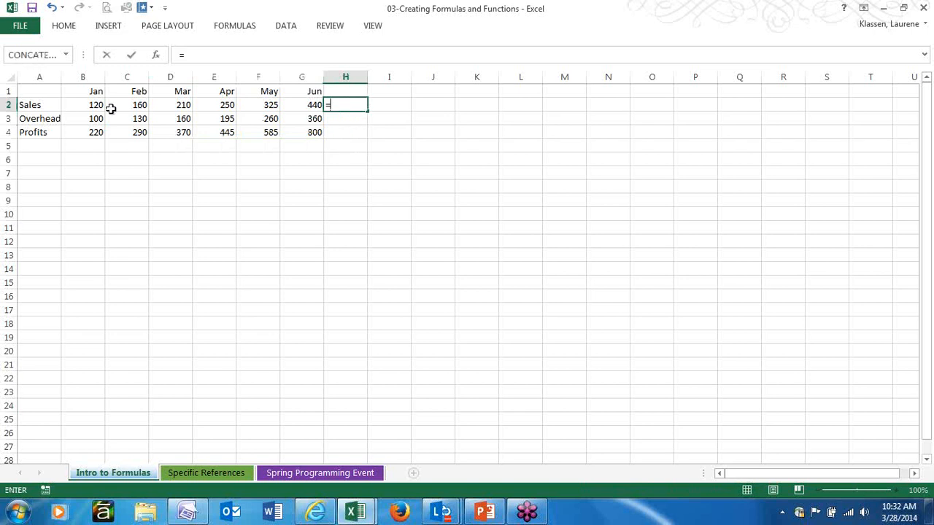
{"action": "left_click", "coordinate": [96, 104]}
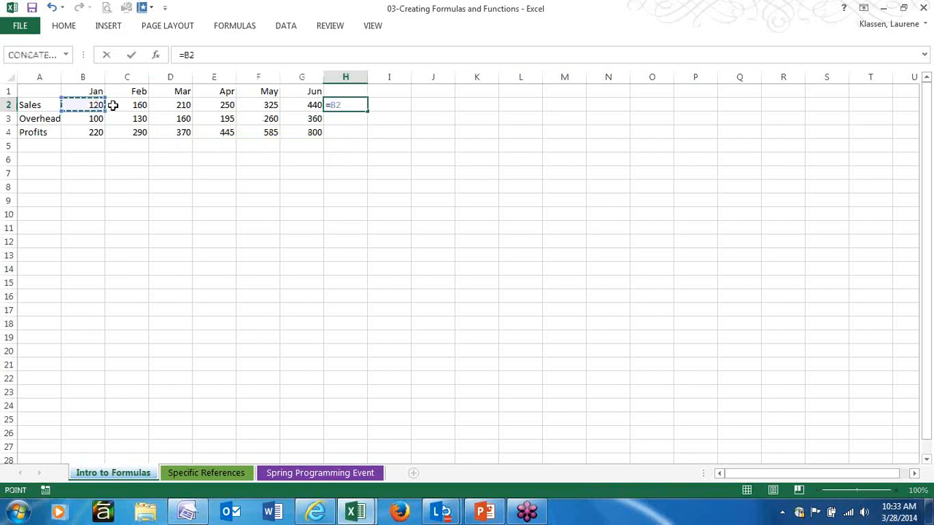
{"action": "type", "text": "+"}
{"action": "left_click", "coordinate": [125, 105]}
{"action": "type", "text": "+"}
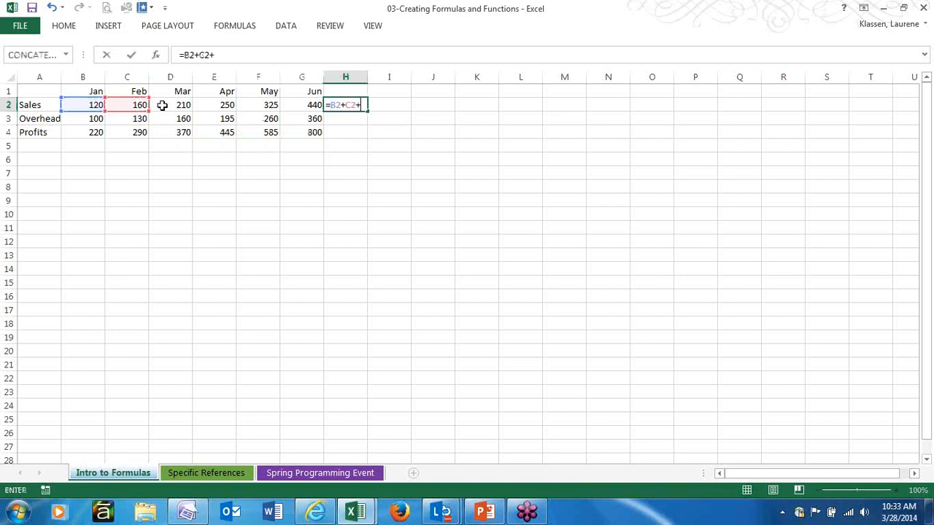
{"action": "left_click", "coordinate": [167, 106]}
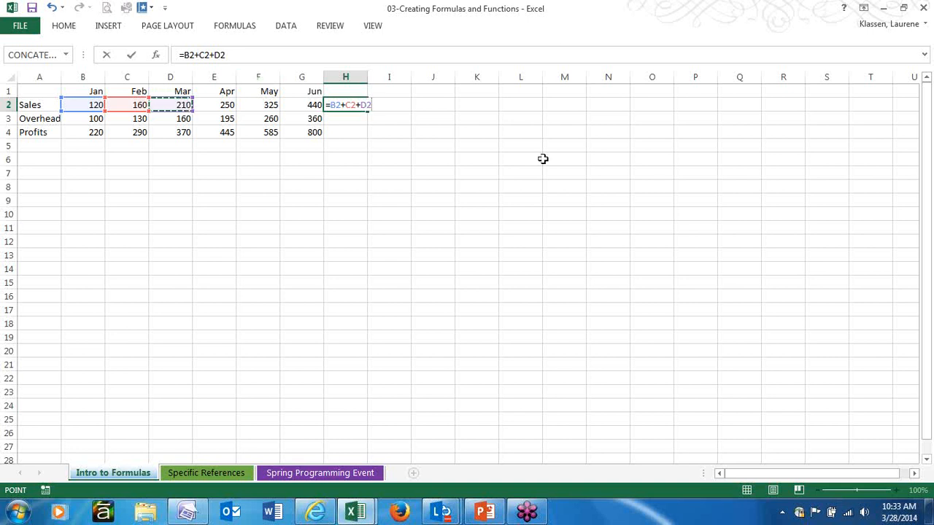
{"action": "key", "text": "BackSpace"}
{"action": "key", "text": "BackSpace"}
{"action": "key", "text": "BackSpace"}
{"action": "key", "text": "BackSpace"}
{"action": "key", "text": "BackSpace"}
{"action": "key", "text": "BackSpace"}
{"action": "key", "text": "BackSpace"}
{"action": "key", "text": "BackSpace"}
{"action": "key", "text": "BackSpace"}
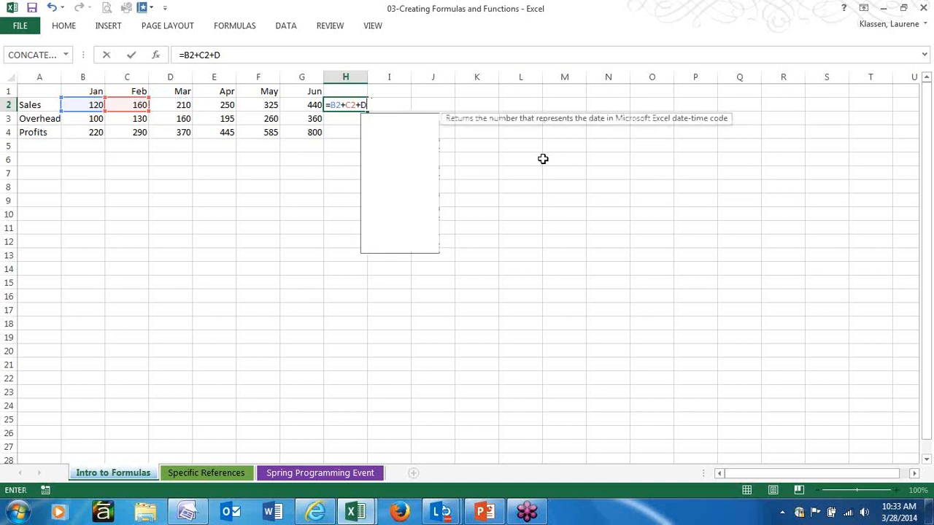
{"action": "left_click", "coordinate": [446, 202]}
Select cell H2 and restore the full ribbon so that it stays displayed.
{"action": "left_click", "coordinate": [364, 107]}
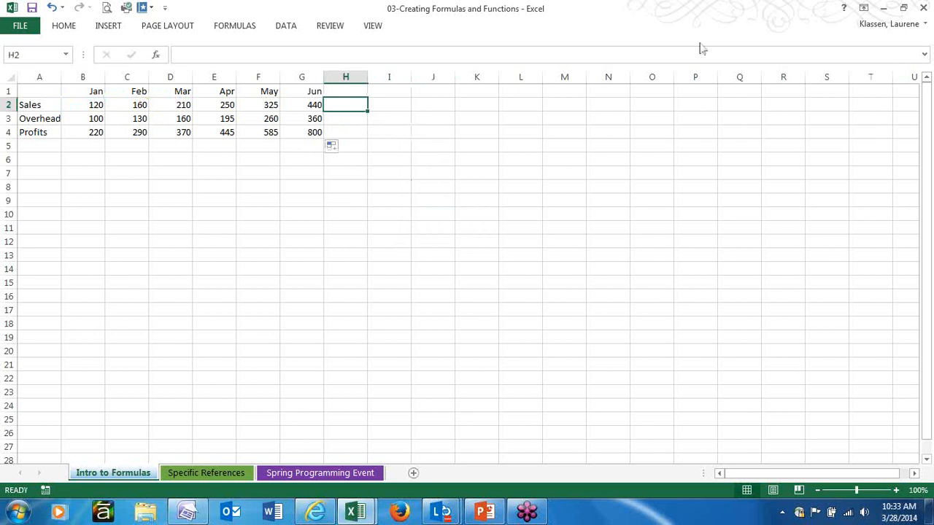
{"action": "left_click", "coordinate": [64, 26]}
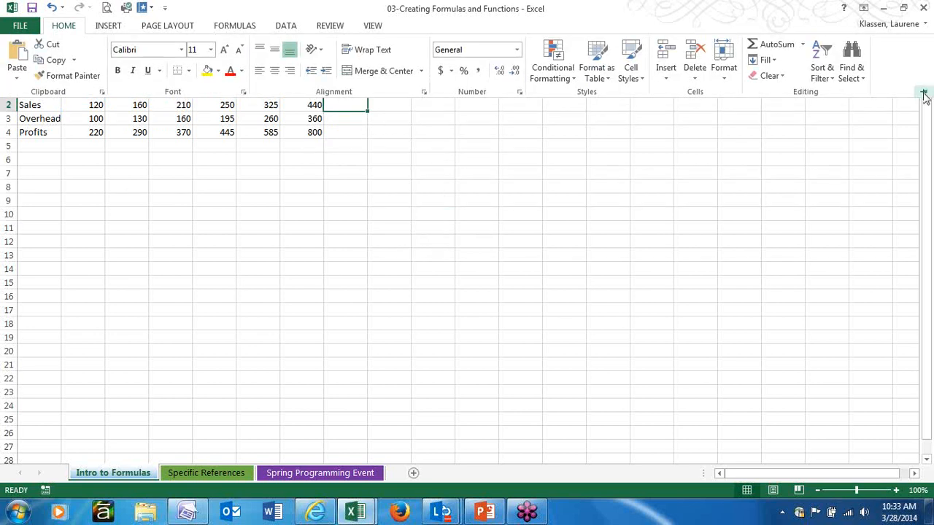
{"action": "left_click", "coordinate": [924, 94]}
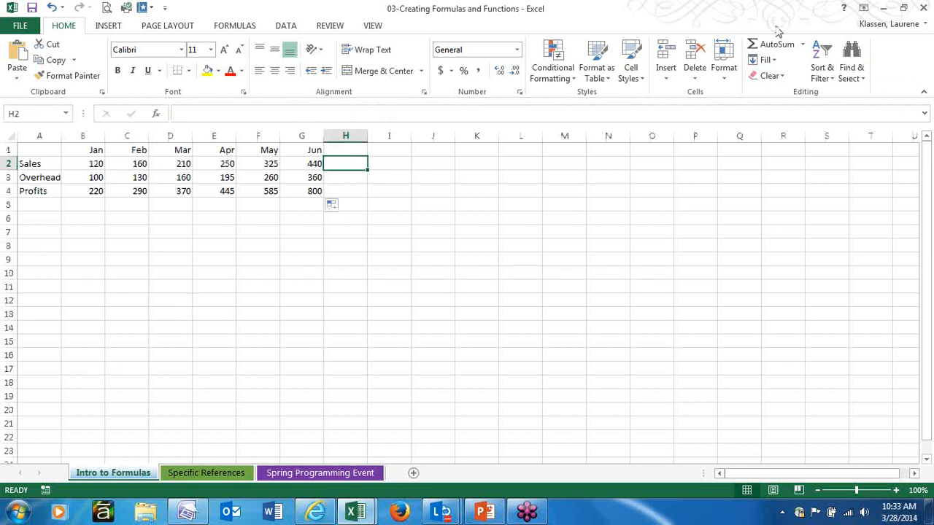
Insert an AutoSum Sum formula in H2, limiting its range to January through March, B2:D2.
{"action": "left_click", "coordinate": [803, 45]}
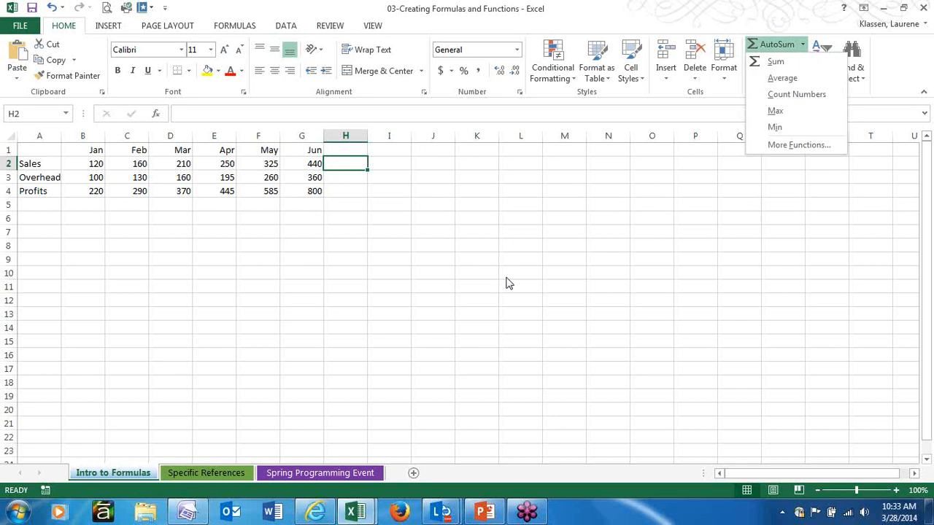
{"action": "left_click", "coordinate": [763, 63]}
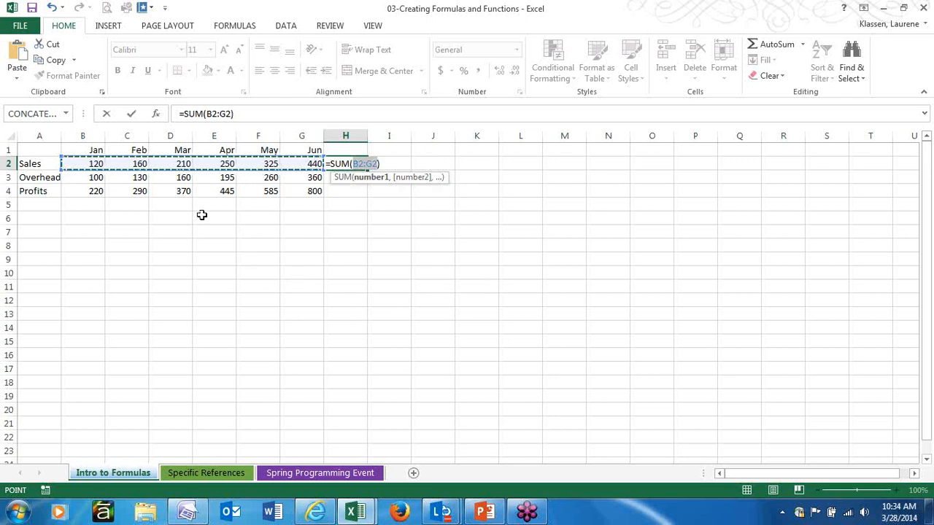
{"action": "left_click", "coordinate": [176, 163], "text": "shift"}
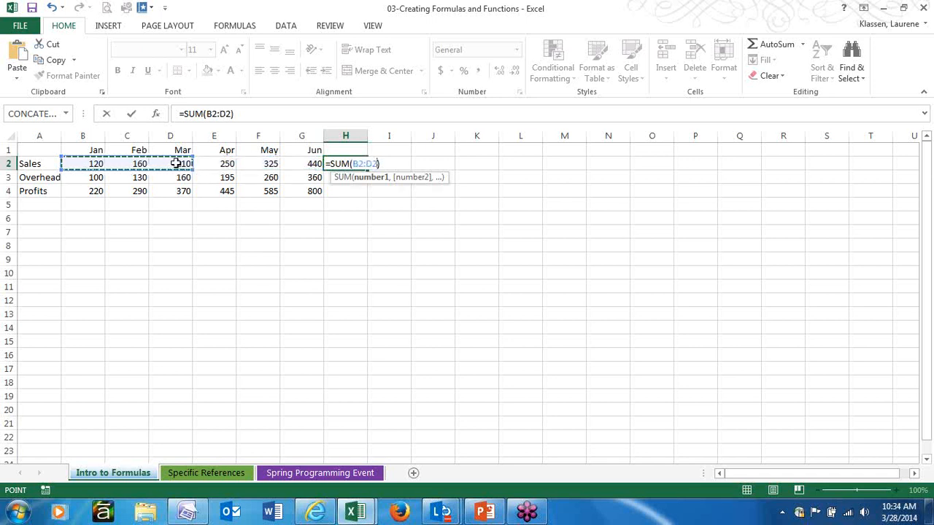
{"action": "key", "text": "Return"}
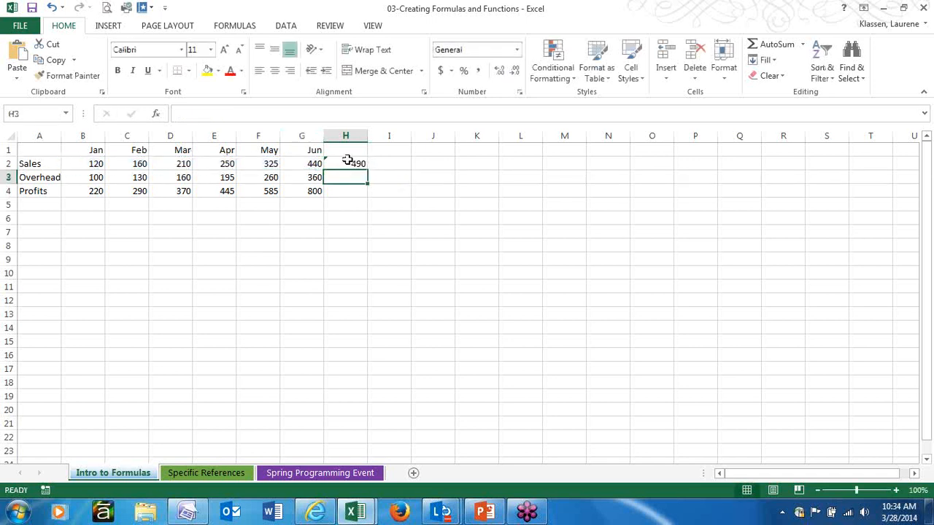
Inspect the range referenced by the SUM formula in H2 without editing it.
{"action": "left_click", "coordinate": [345, 163]}
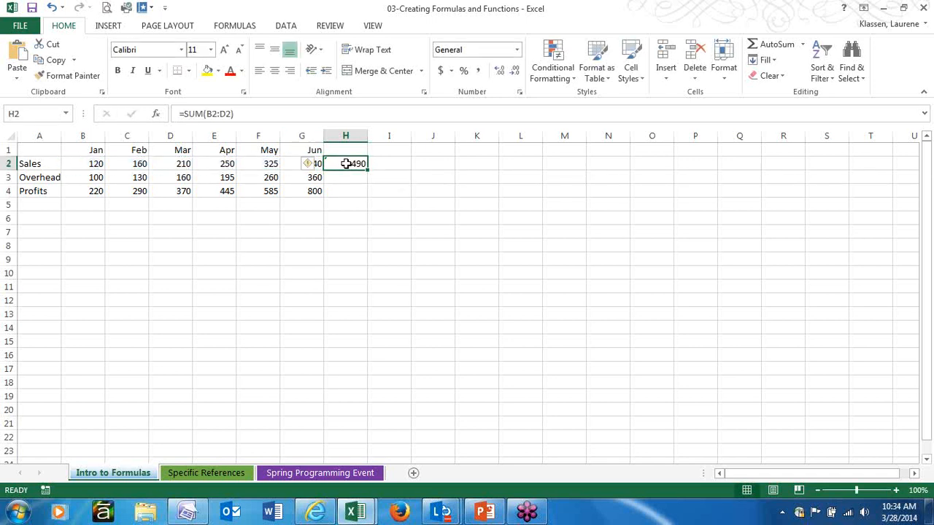
{"action": "left_click", "coordinate": [281, 111]}
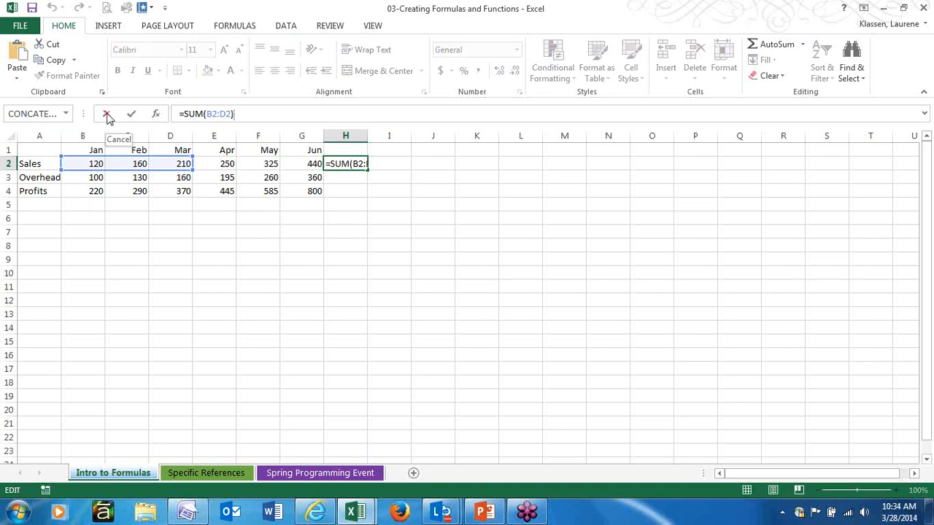
{"action": "left_click", "coordinate": [106, 118]}
{"action": "left_click", "coordinate": [372, 230]}
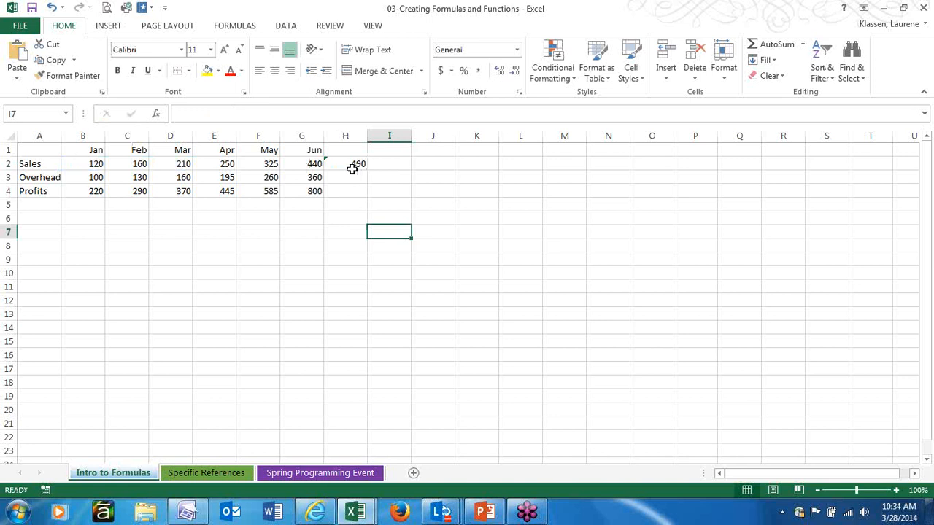
Delete the SUM formula from cell H2.
{"action": "left_click", "coordinate": [353, 169]}
{"action": "key", "text": "Delete"}
{"action": "key", "text": "Down"}
{"action": "key", "text": "Down"}
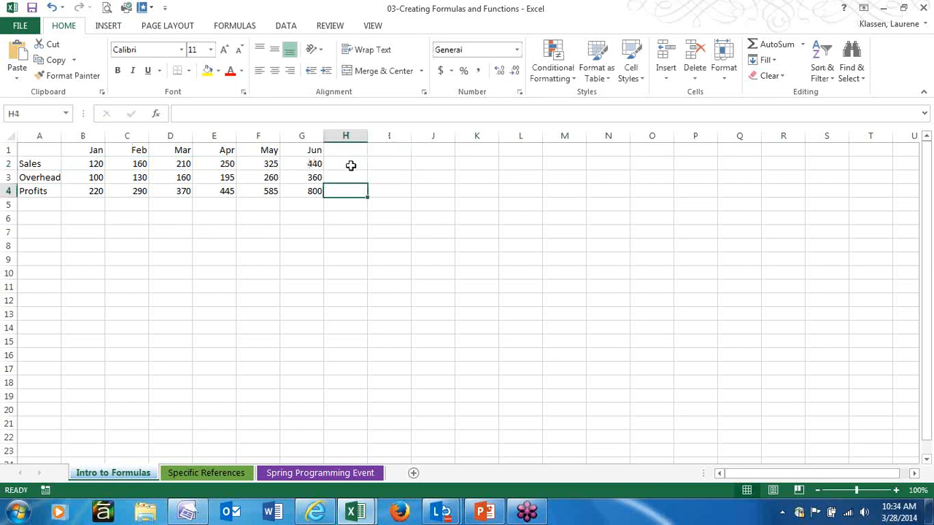
Total the January to June sales in H2 using AutoSum over the range B2:G2.
{"action": "left_click", "coordinate": [351, 165]}
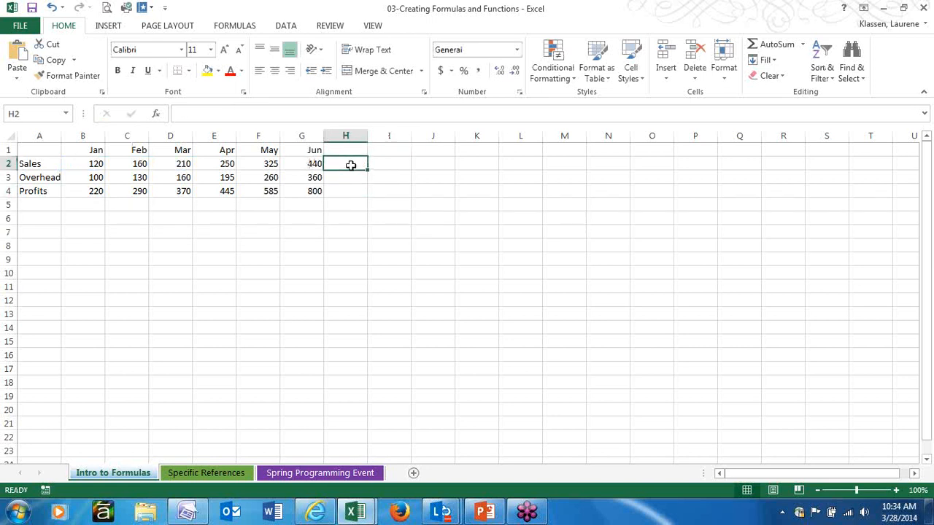
{"action": "type", "text": "="}
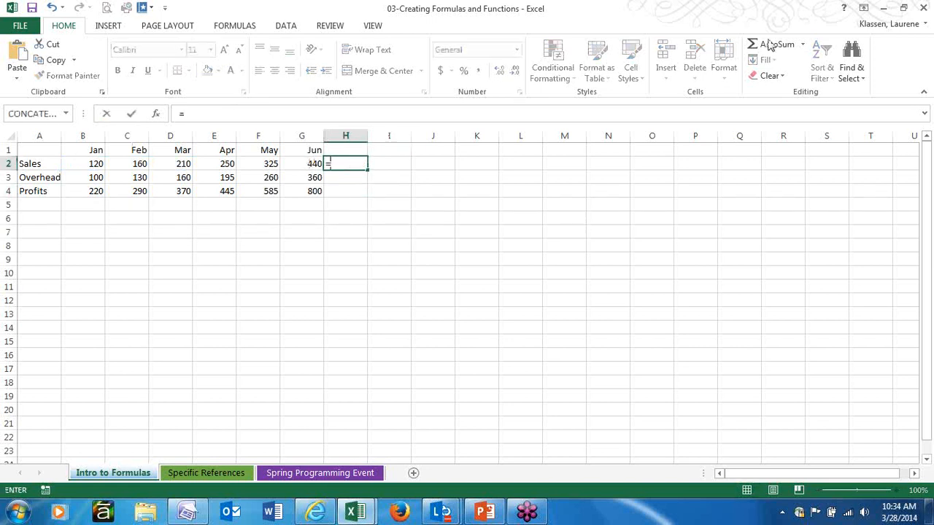
{"action": "left_click", "coordinate": [771, 45]}
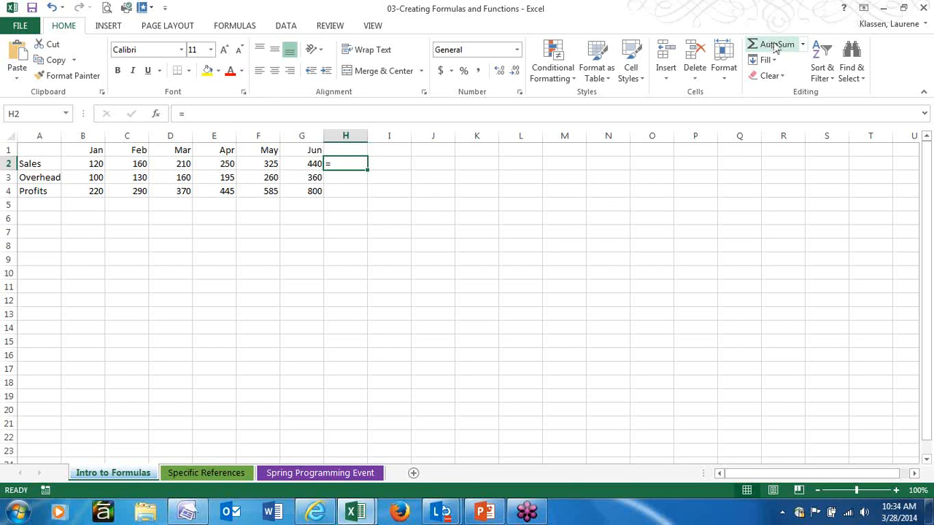
{"action": "left_click", "coordinate": [775, 45]}
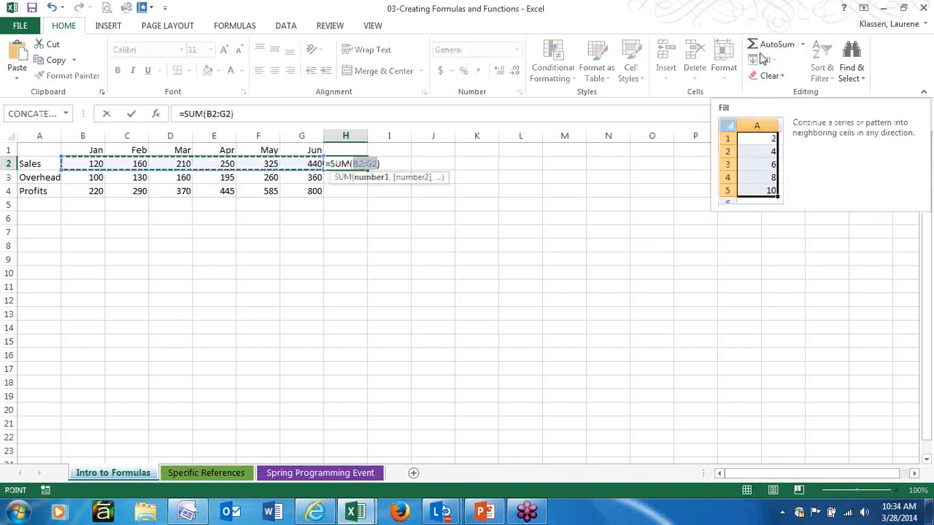
{"action": "key", "text": "Return"}
{"action": "left_click", "coordinate": [348, 163]}
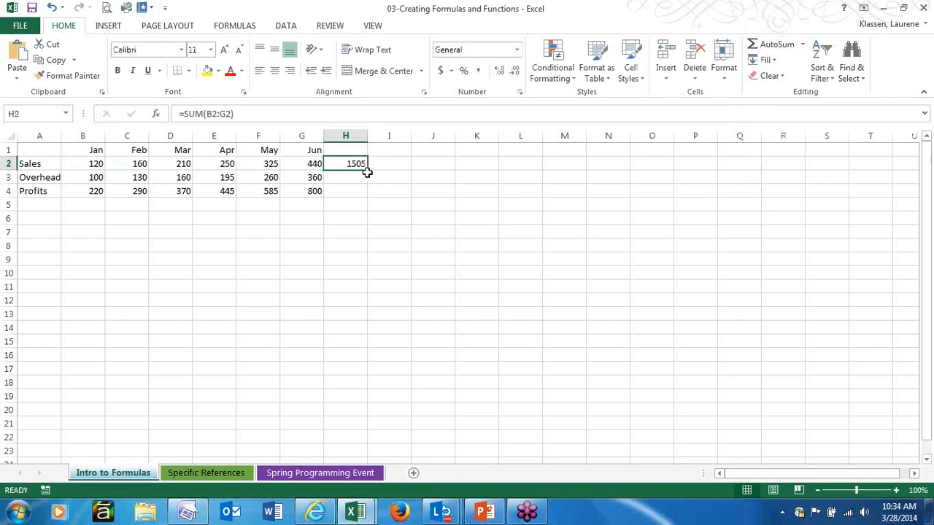
Copy the SUM formula from H2 down to H3 to total the January to June overhead.
{"action": "left_click_drag", "start_coordinate": [367, 172], "coordinate": [368, 182]}
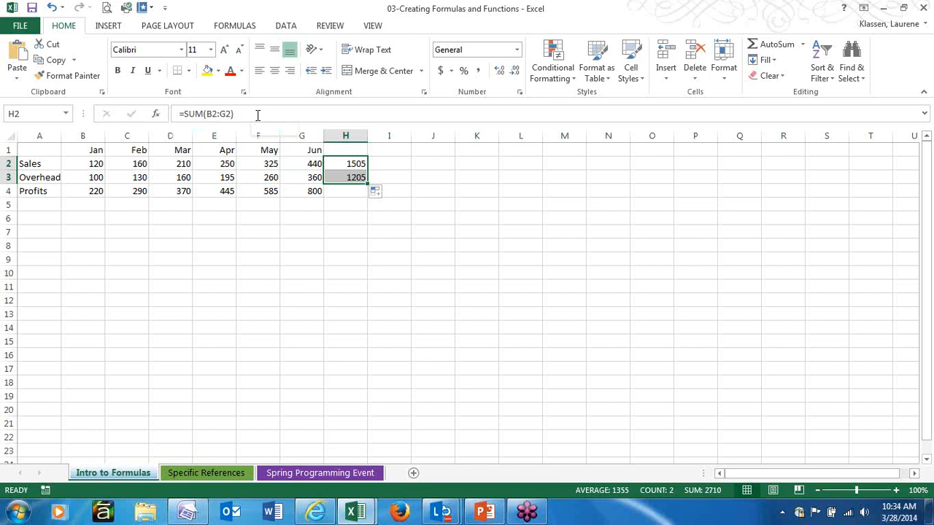
Switch to the Excel 2013 Formulas presentation in PowerPoint and show the Reference Operators slide full screen.
{"action": "left_click", "coordinate": [485, 512]}
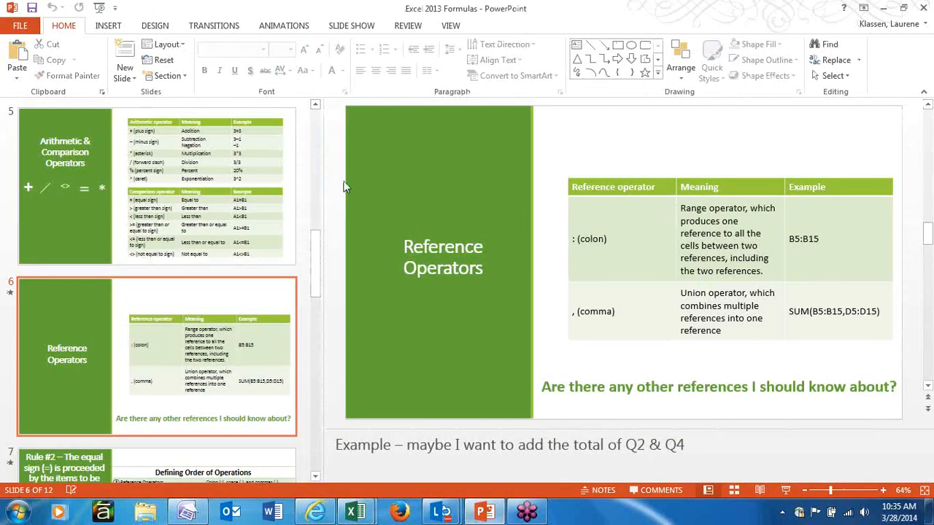
{"action": "left_click", "coordinate": [100, 10]}
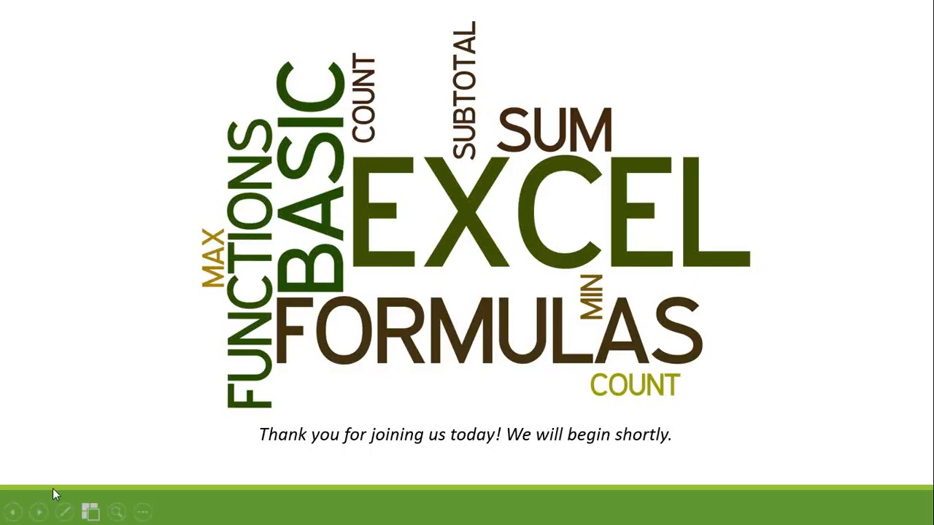
{"action": "left_click", "coordinate": [143, 513]}
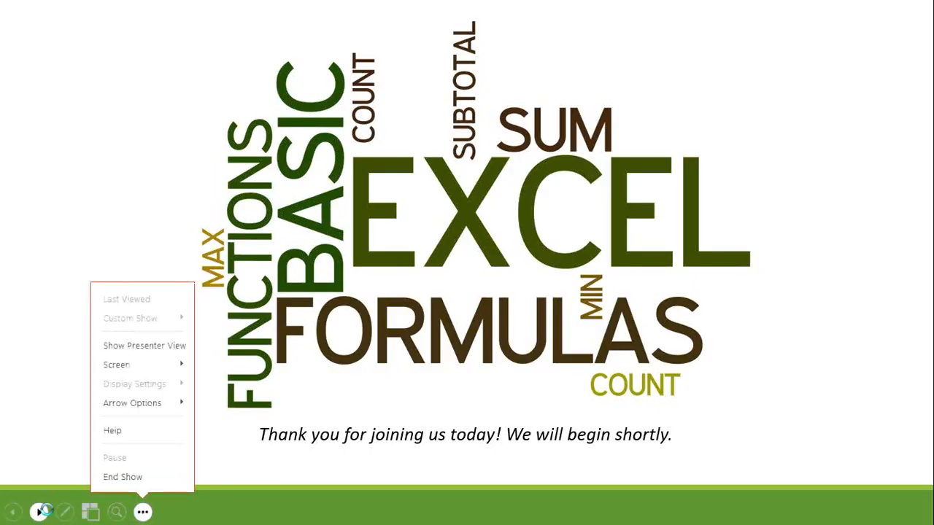
{"action": "left_click", "coordinate": [41, 512]}
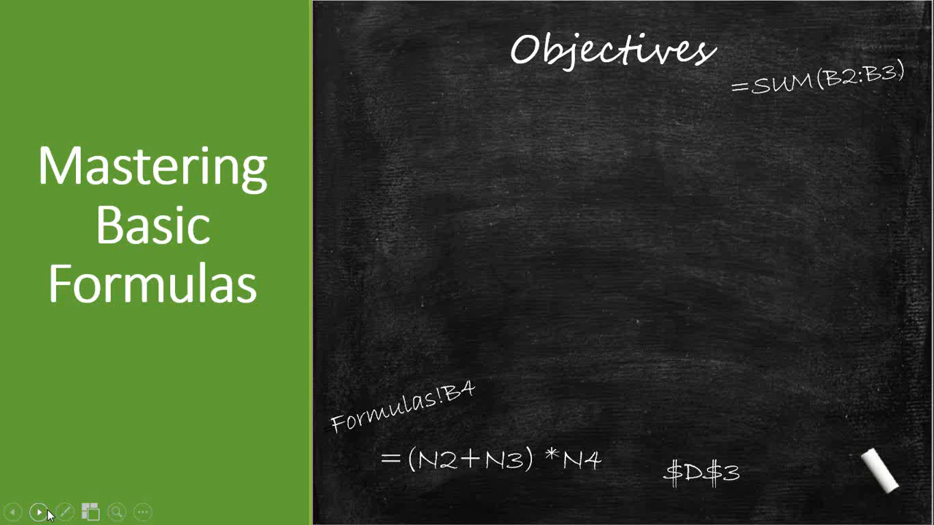
{"action": "left_click", "coordinate": [90, 512]}
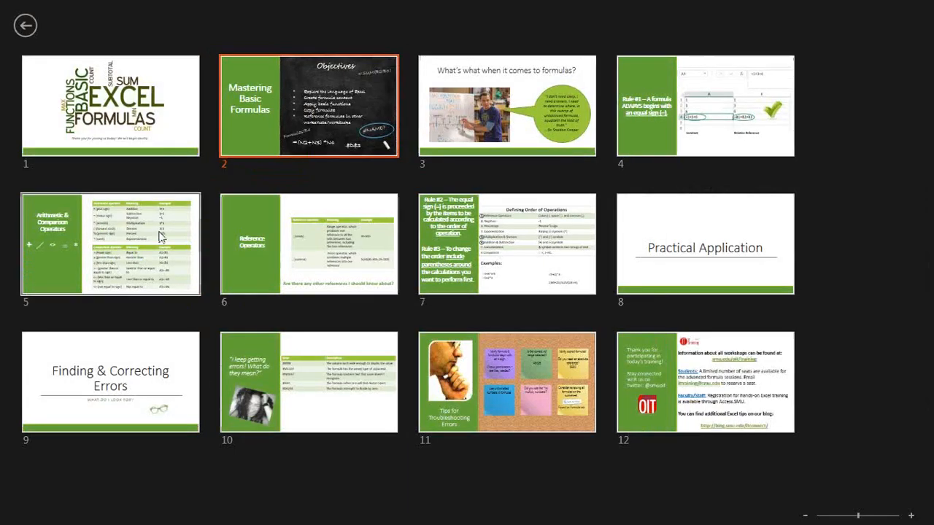
{"action": "left_click", "coordinate": [287, 238]}
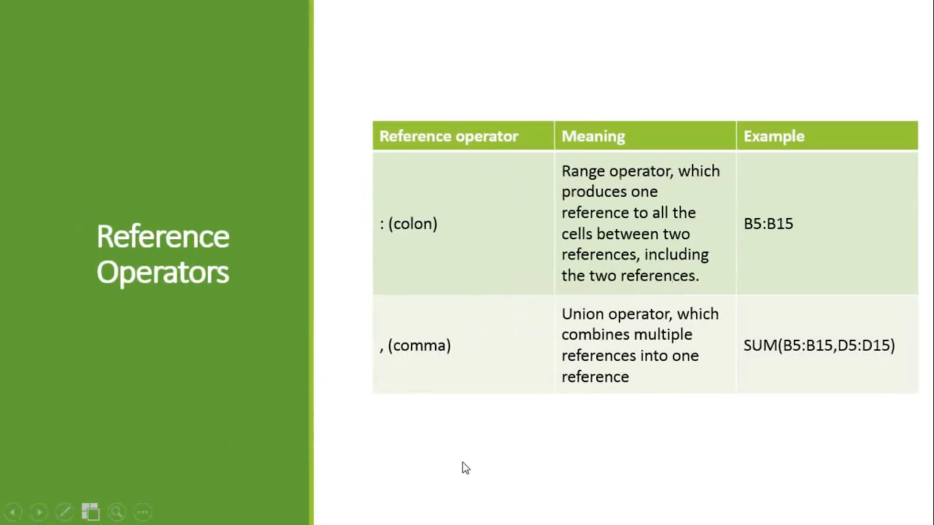
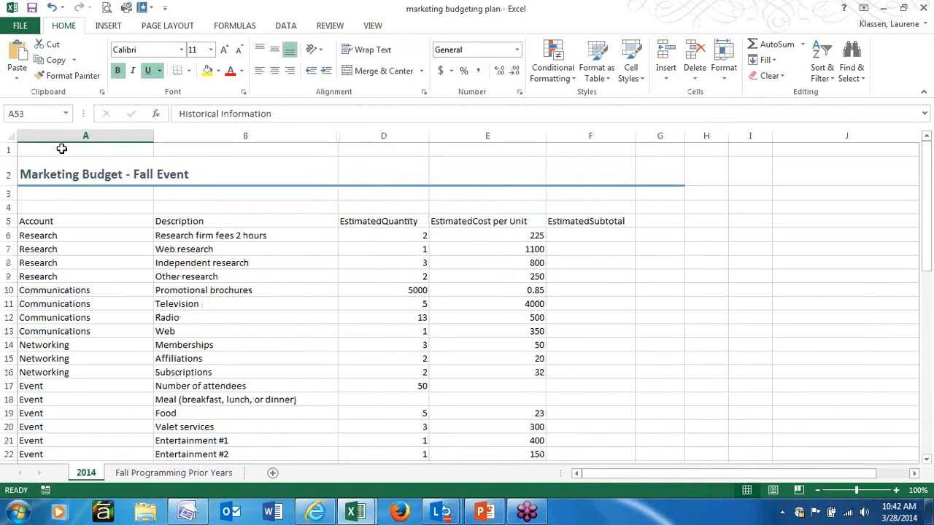
In the marketing budgeting plan workbook's 2014 sheet, calculate the first estimated subtotal in F6 with the formula =D6*E6.
{"action": "left_click", "coordinate": [63, 148]}
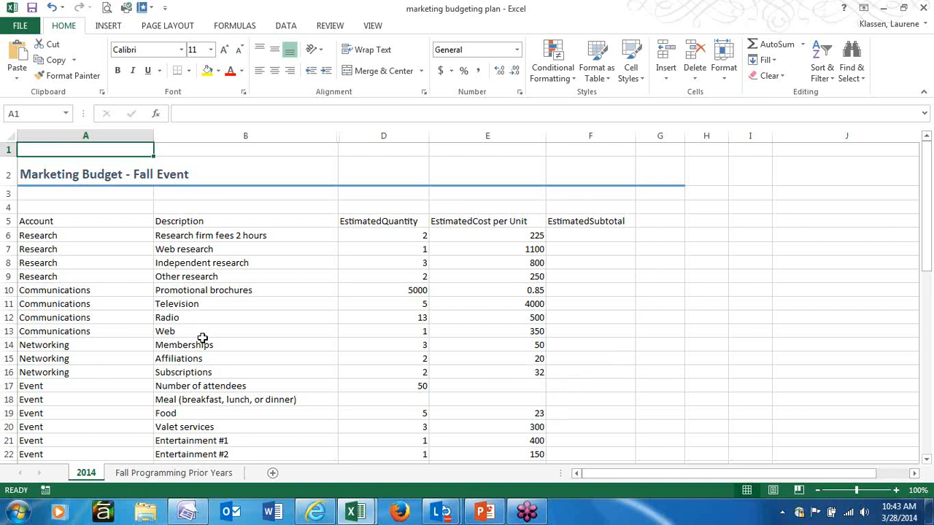
{"action": "left_click", "coordinate": [585, 235]}
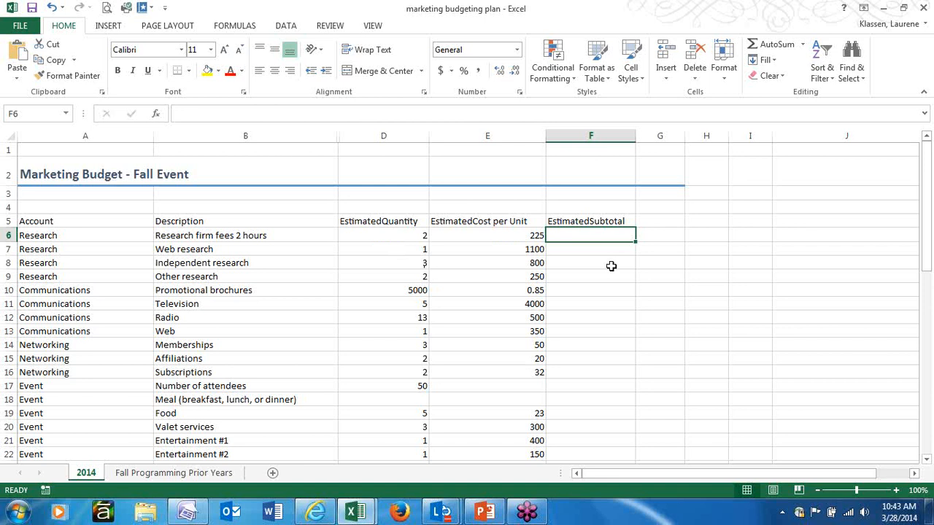
{"action": "type", "text": "="}
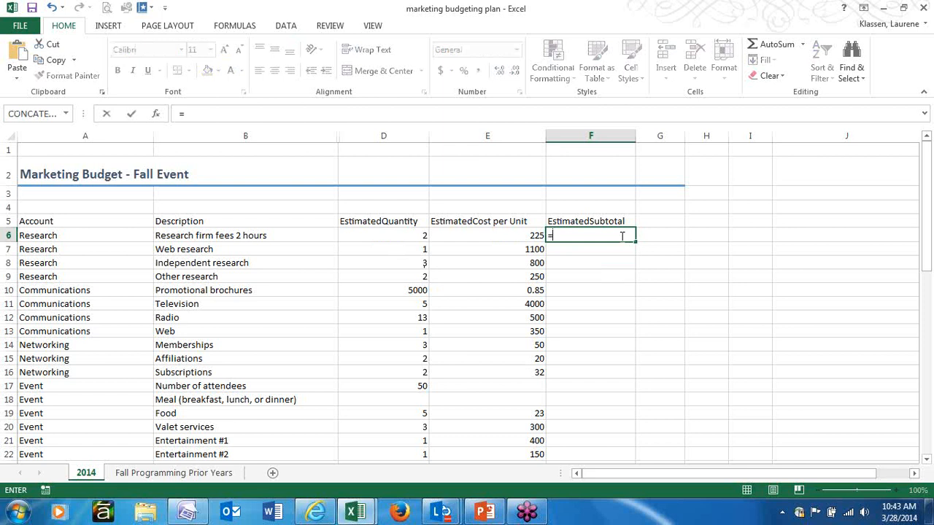
{"action": "left_click", "coordinate": [410, 235]}
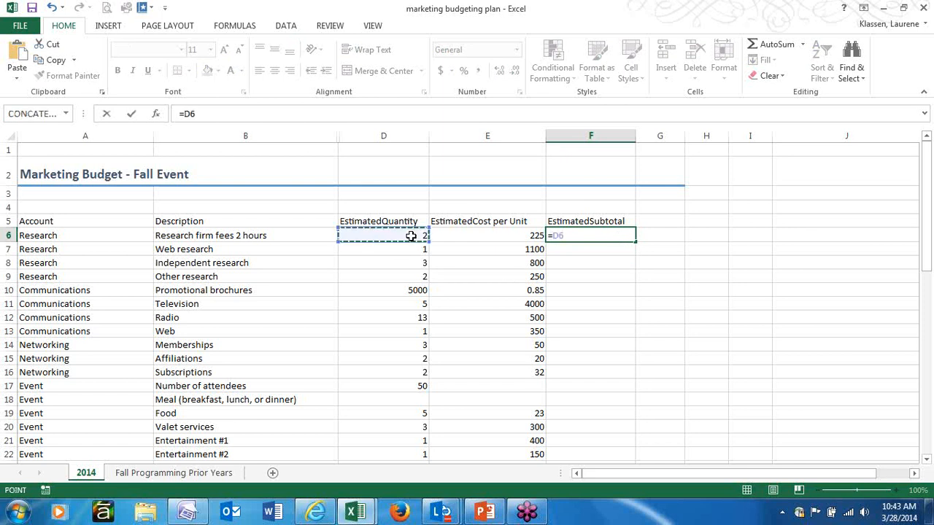
{"action": "type", "text": "*"}
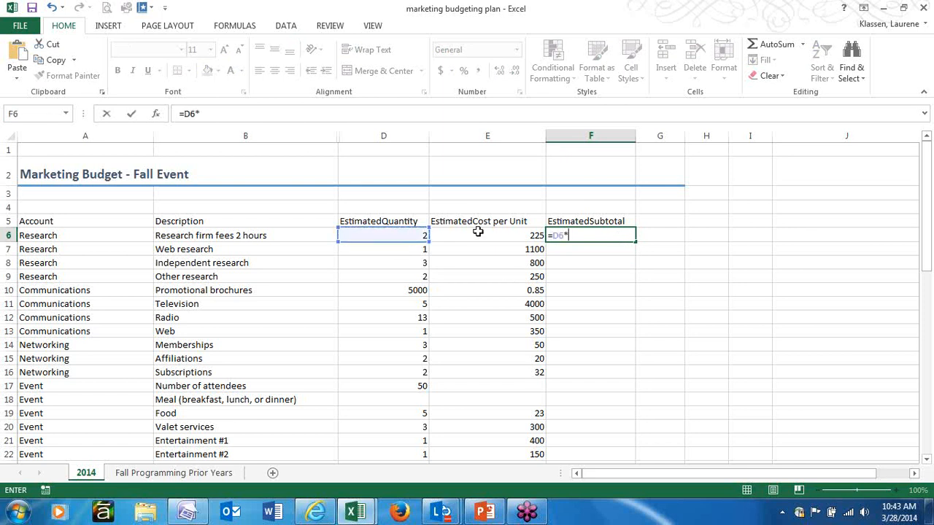
{"action": "left_click", "coordinate": [485, 235]}
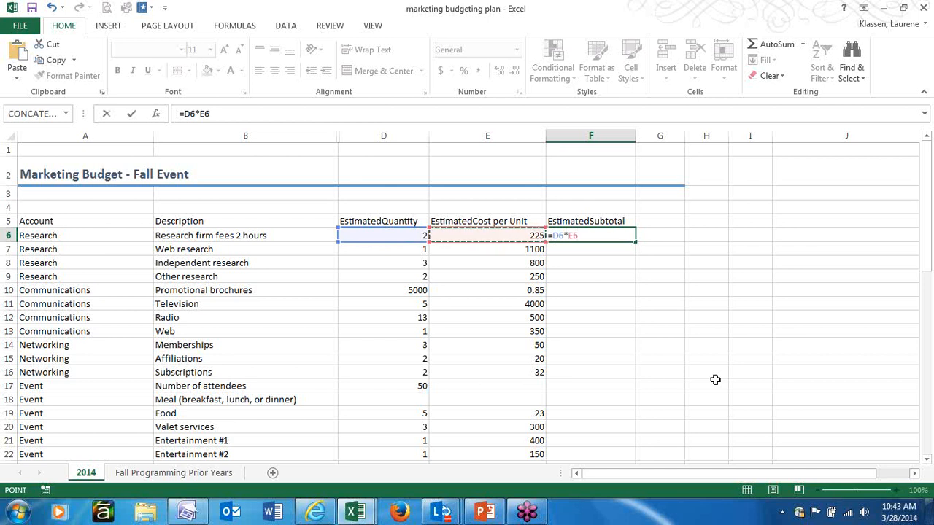
{"action": "key", "text": "ctrl+Return"}
{"action": "key", "text": "Return"}
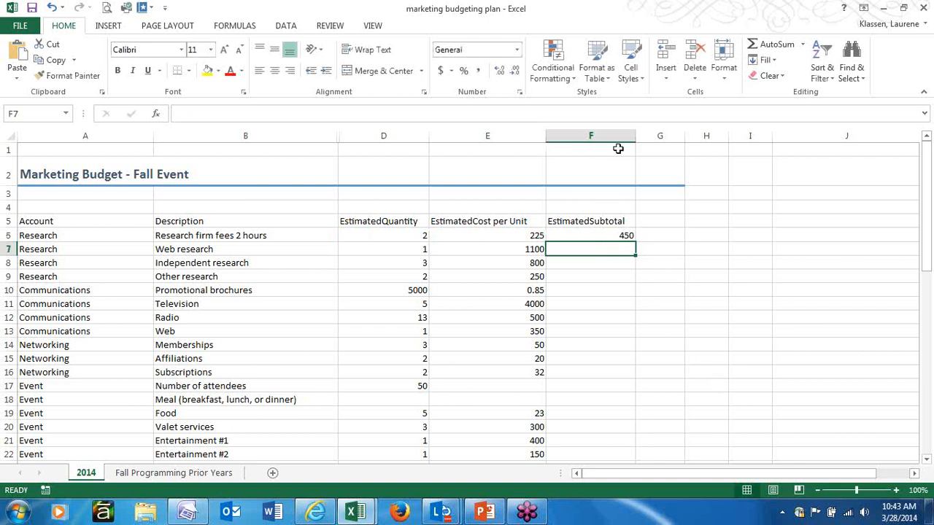
Apply the Accounting number format with dollar signs to the EstimatedCost per Unit and EstimatedSubtotal columns, E and F.
{"action": "left_click", "coordinate": [506, 133]}
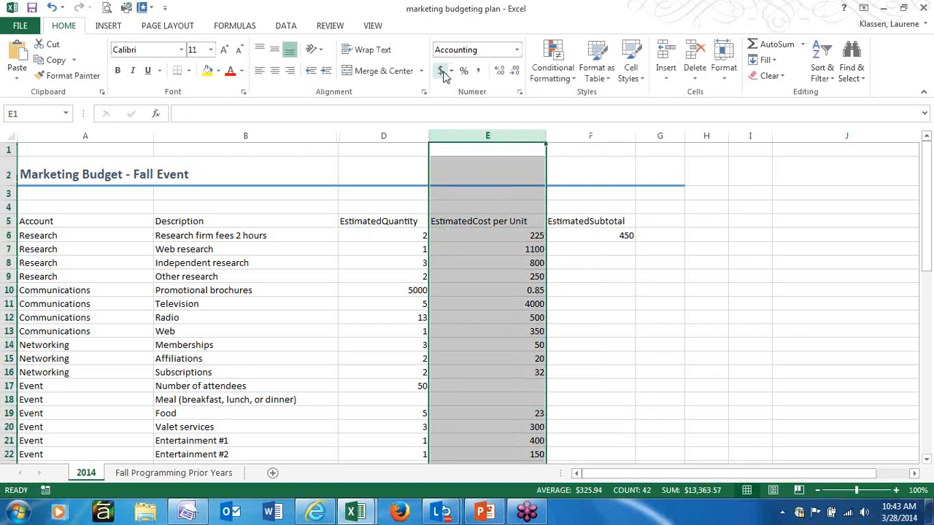
{"action": "left_click", "coordinate": [444, 73]}
{"action": "left_click", "coordinate": [594, 136]}
{"action": "left_click", "coordinate": [442, 71]}
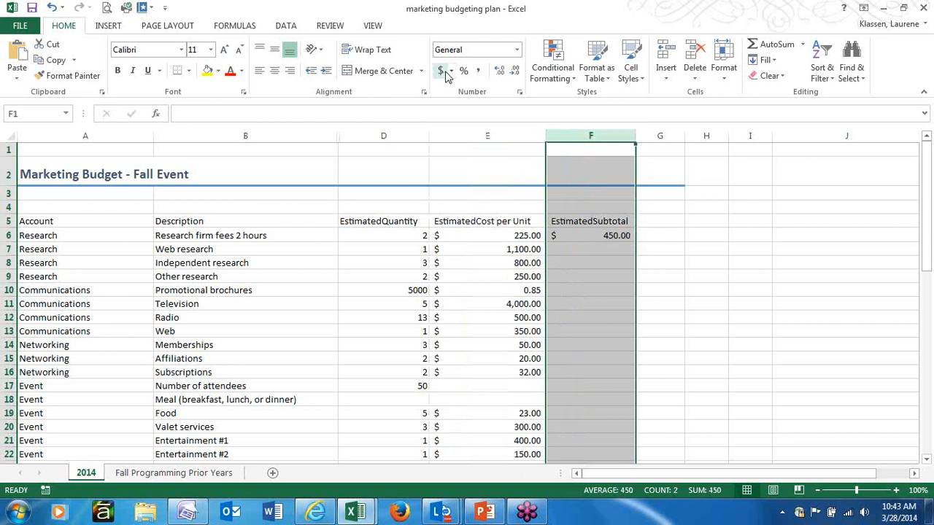
Fill the subtotal formula from F6 down through F48, the Sponsorships row.
{"action": "left_click", "coordinate": [609, 236]}
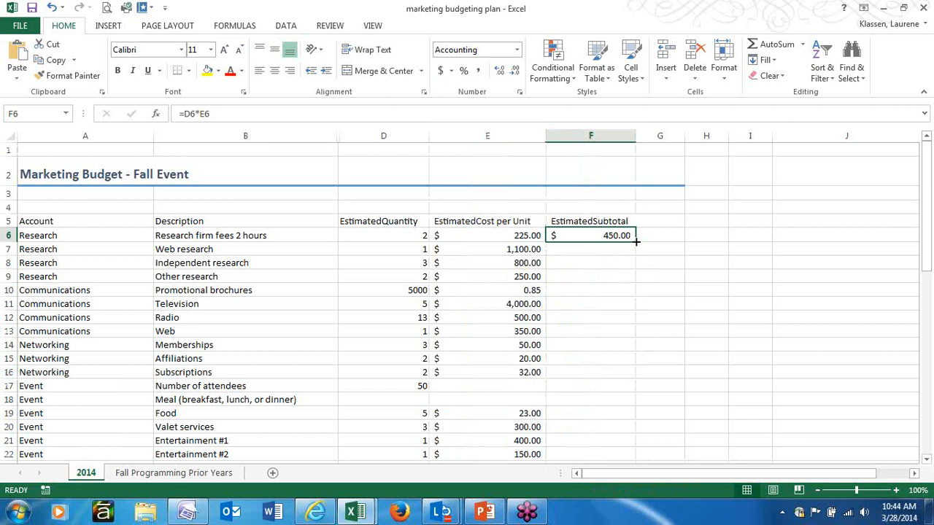
{"action": "left_click_drag", "start_coordinate": [635, 241], "coordinate": [609, 355]}
{"action": "scroll", "coordinate": [605, 317], "scroll_direction": "up", "scroll_amount": 5}
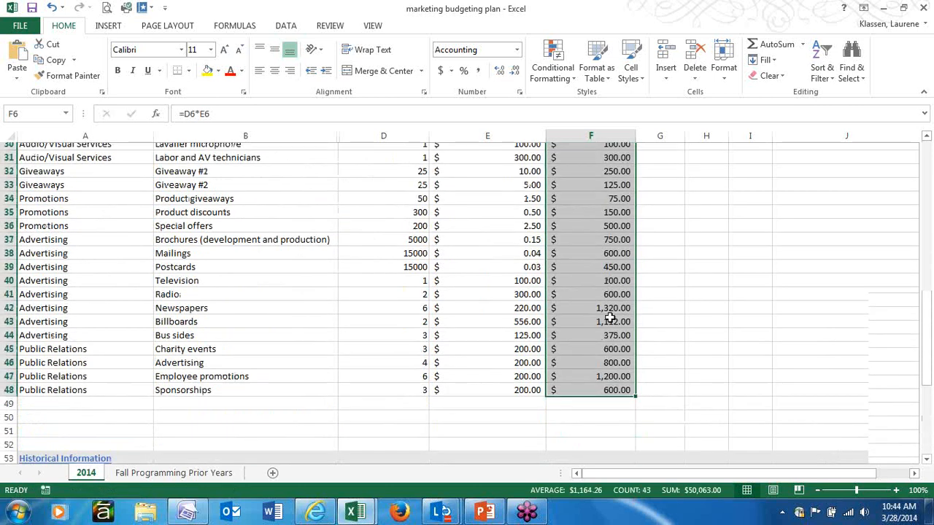
{"action": "scroll", "coordinate": [606, 350], "scroll_direction": "down", "scroll_amount": 5}
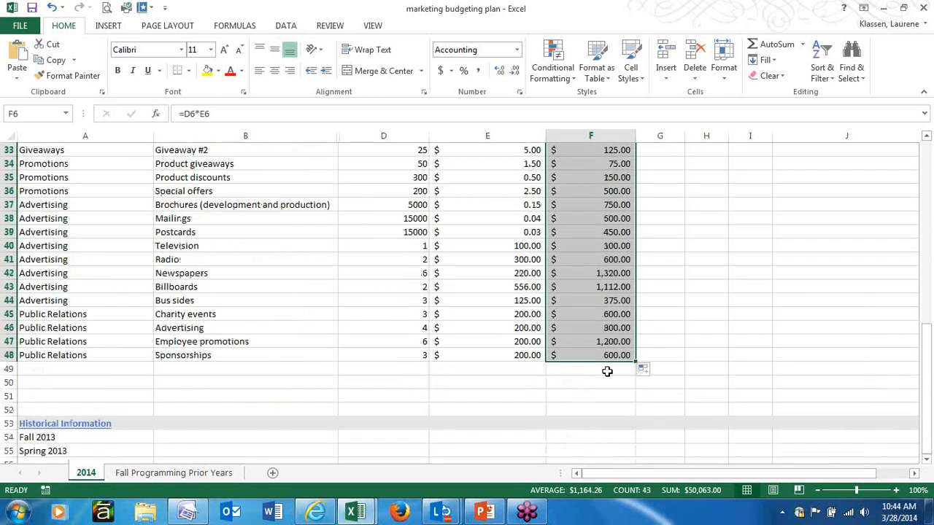
Total the estimated subtotals in F49 using AutoSum over the range F6:F48, and check the result against the list.
{"action": "left_click", "coordinate": [606, 369]}
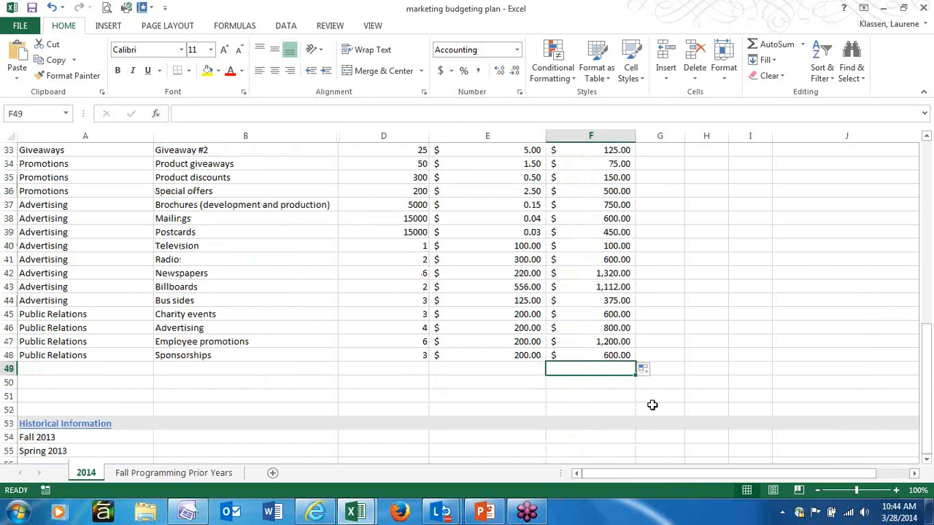
{"action": "left_click", "coordinate": [768, 48]}
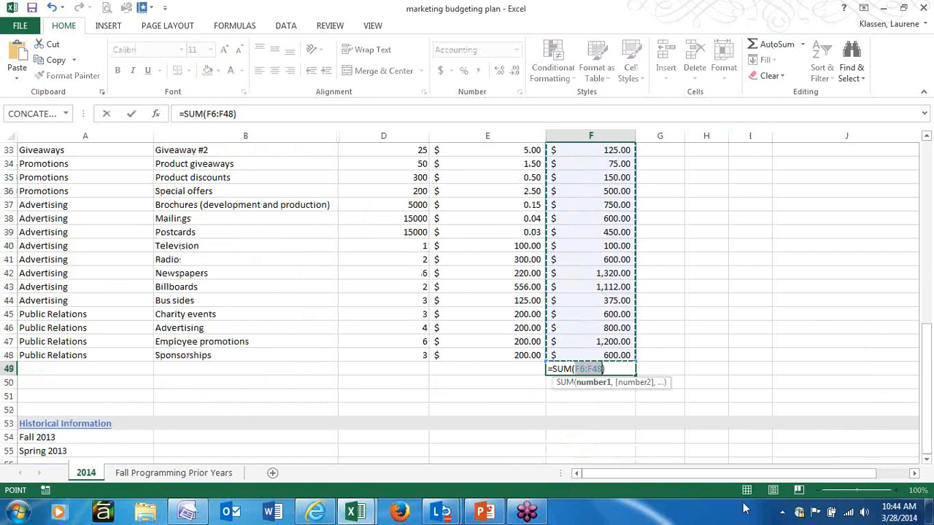
{"action": "key", "text": "Return"}
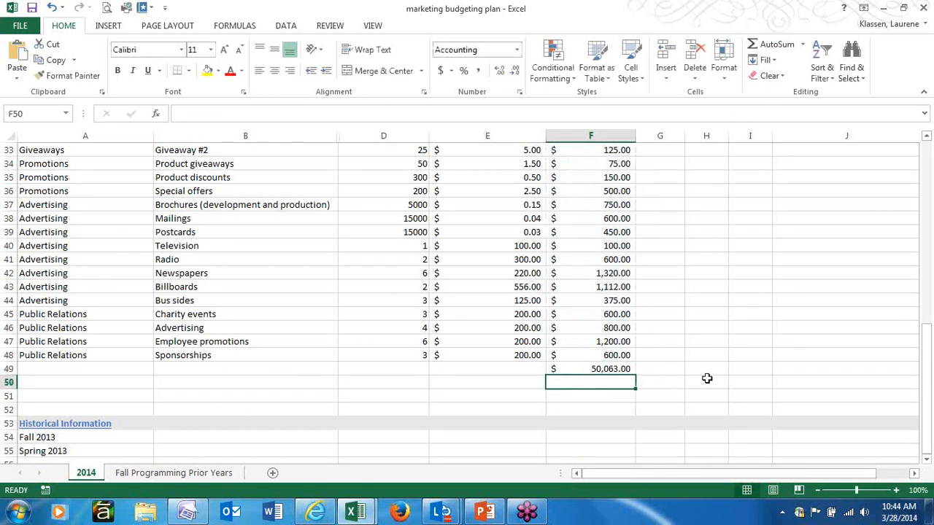
{"action": "key", "text": "Up"}
{"action": "scroll", "coordinate": [707, 378], "scroll_direction": "up", "scroll_amount": 11}
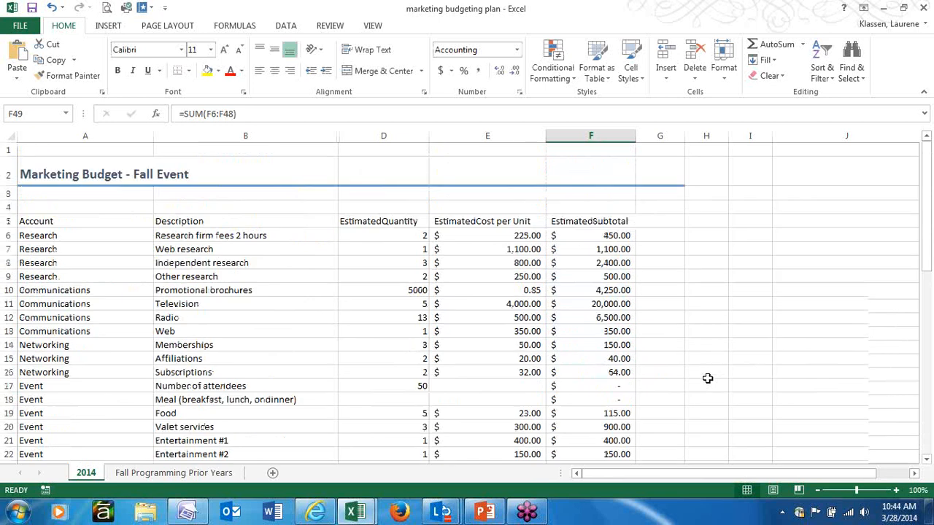
{"action": "scroll", "coordinate": [706, 378], "scroll_direction": "down", "scroll_amount": 11}
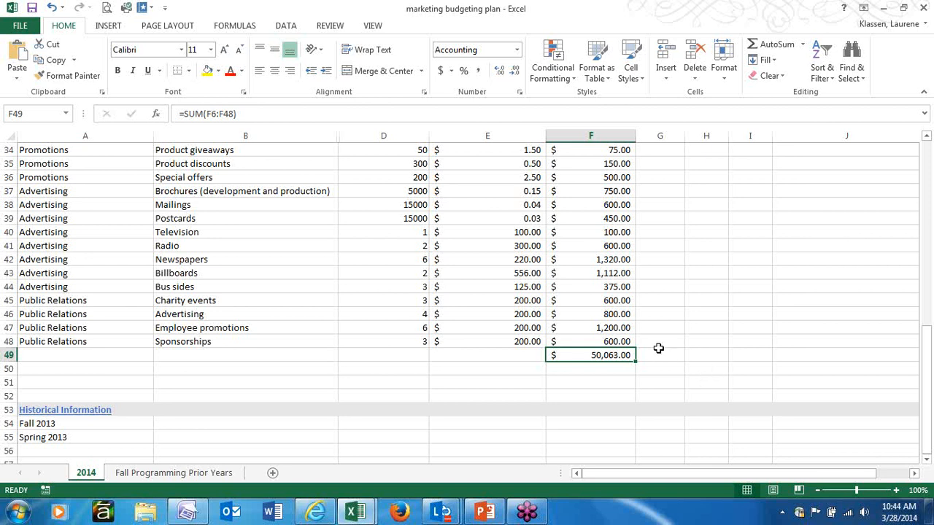
Enter 5% in G49, beside the subtotal sum.
{"action": "key", "text": "Right"}
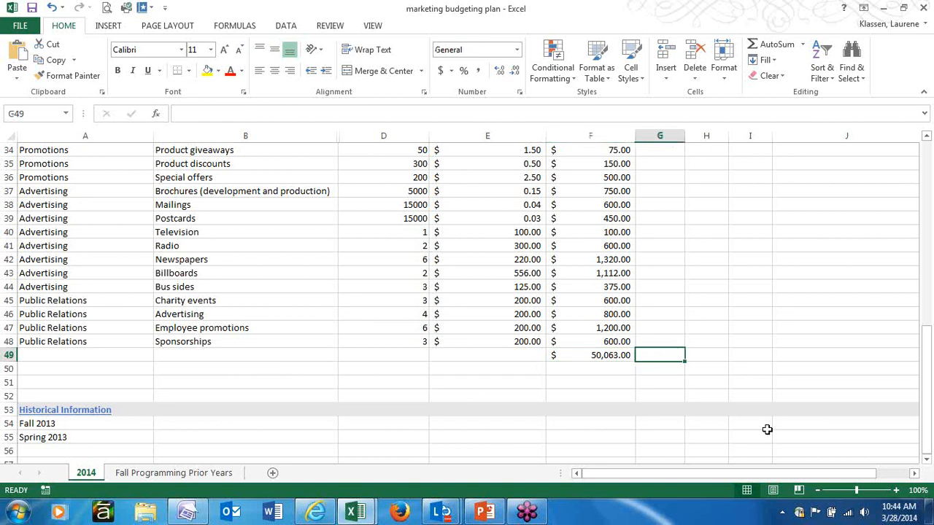
{"action": "type", "text": "5%"}
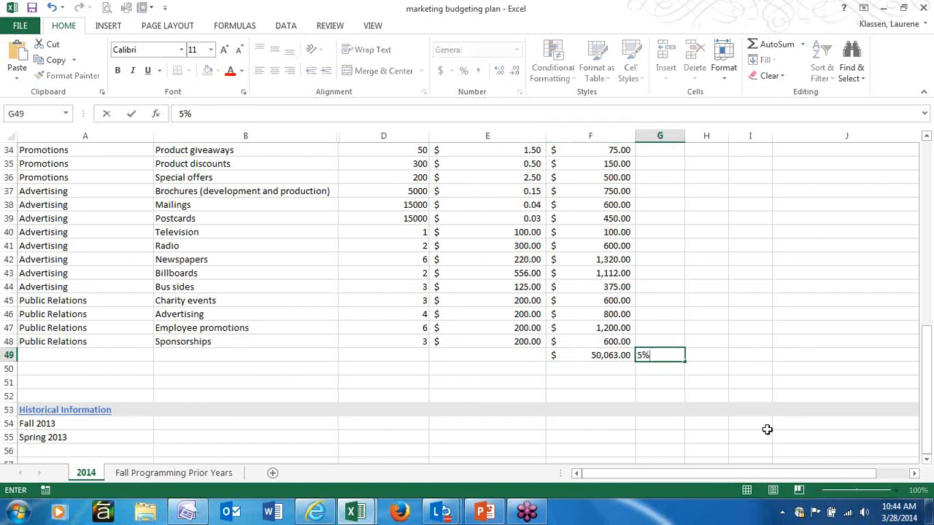
{"action": "key", "text": "Return"}
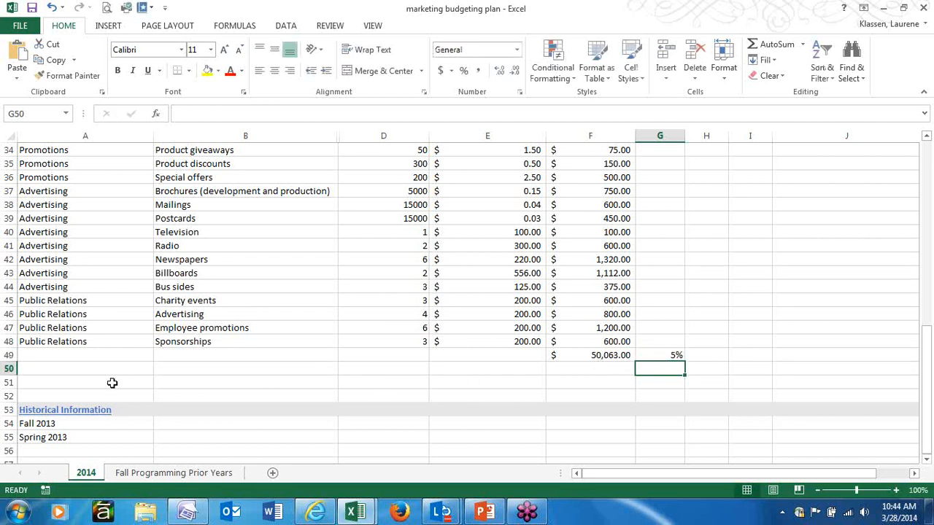
Label the row below the total by entering less in A50.
{"action": "left_click", "coordinate": [77, 367]}
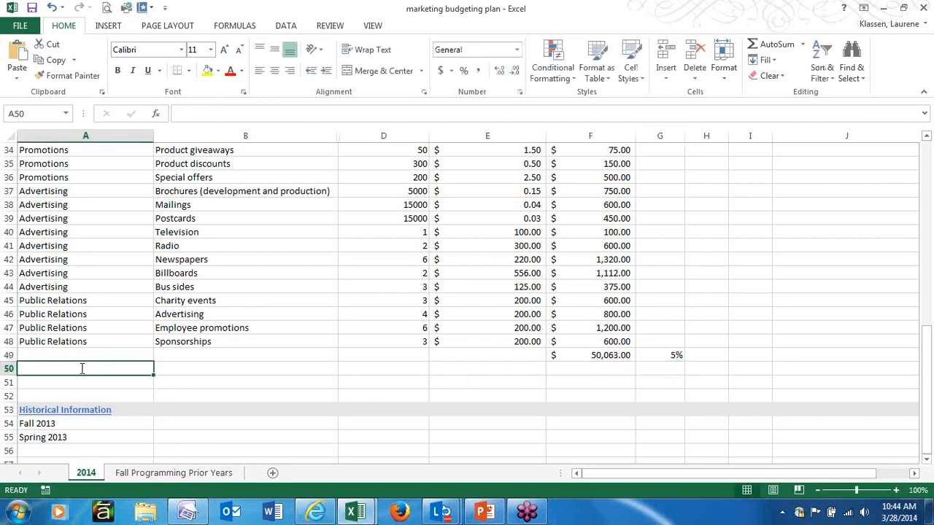
{"action": "type", "text": "Iess."}
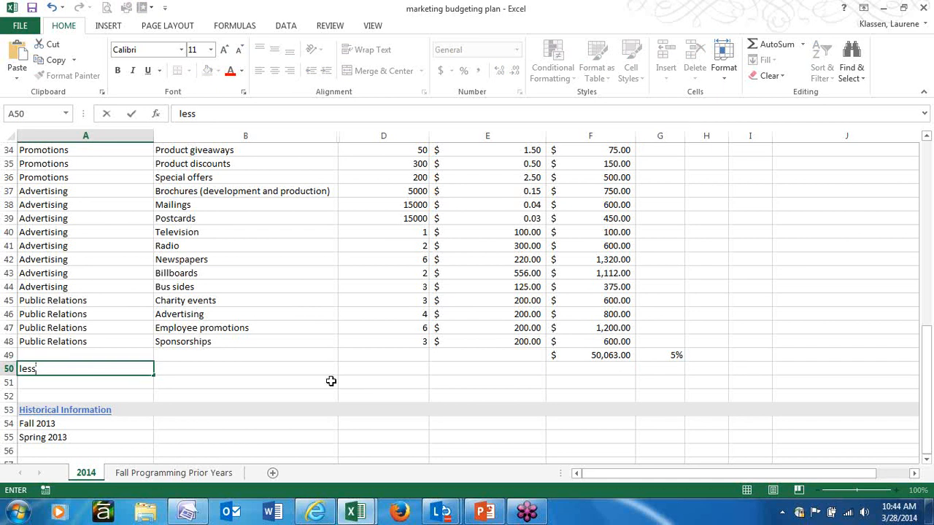
{"action": "key", "text": "BackSpace"}
{"action": "type", "text": "."}
Calculate the 5% reduction amount in F50 with the formula =F49*G49.
{"action": "left_click", "coordinate": [578, 371]}
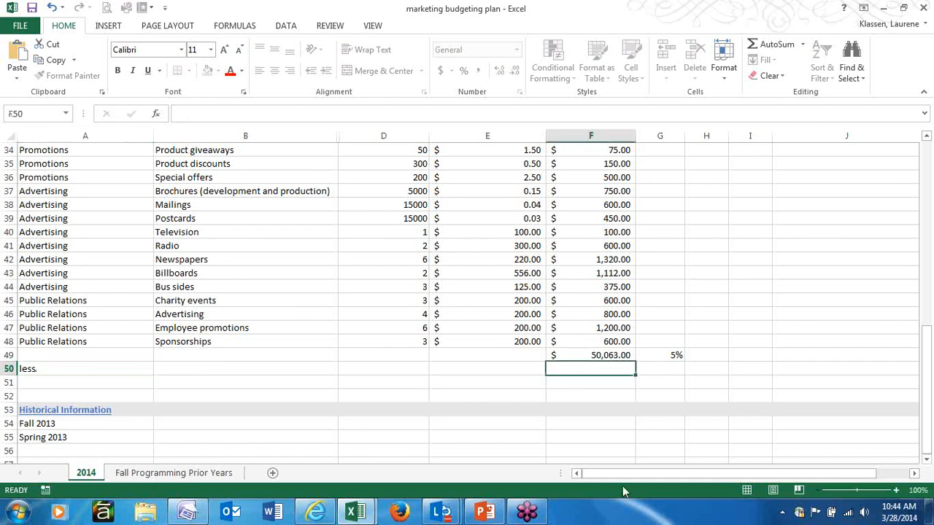
{"action": "type", "text": "="}
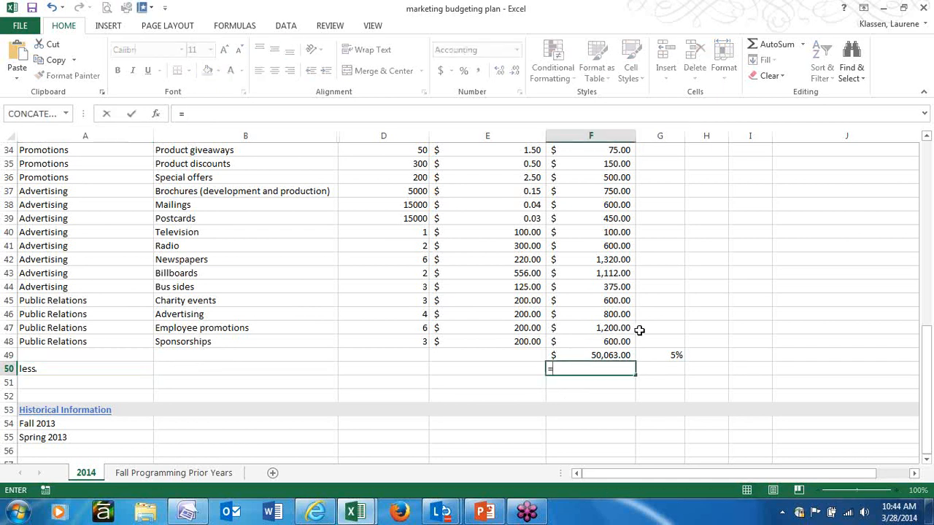
{"action": "left_click", "coordinate": [613, 355]}
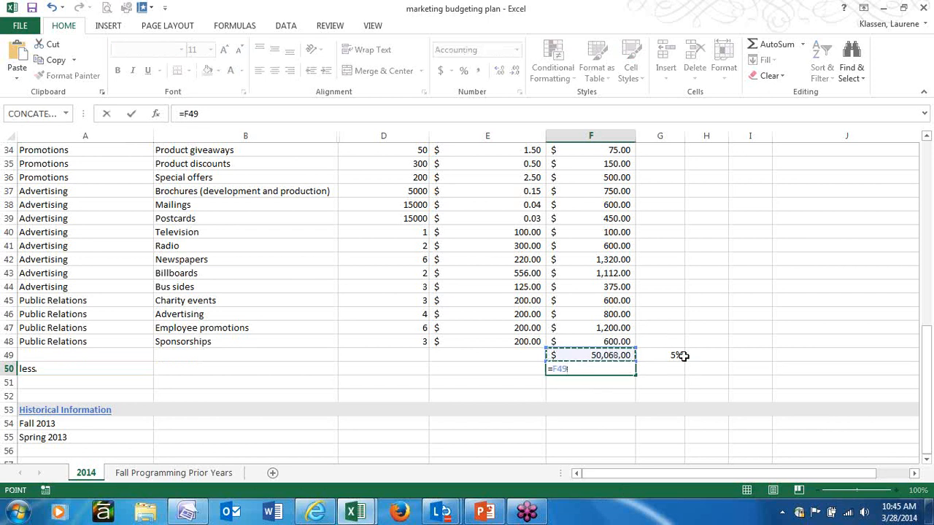
{"action": "type", "text": "*"}
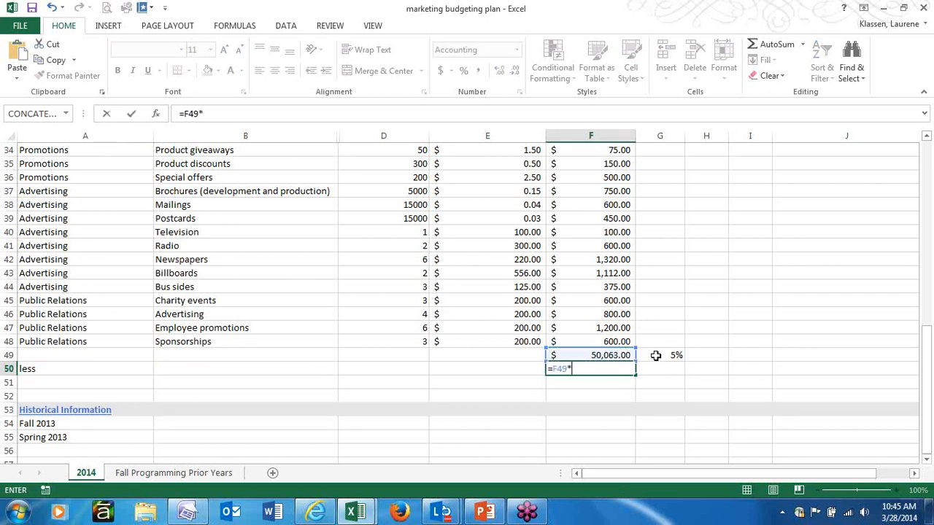
{"action": "left_click", "coordinate": [655, 355]}
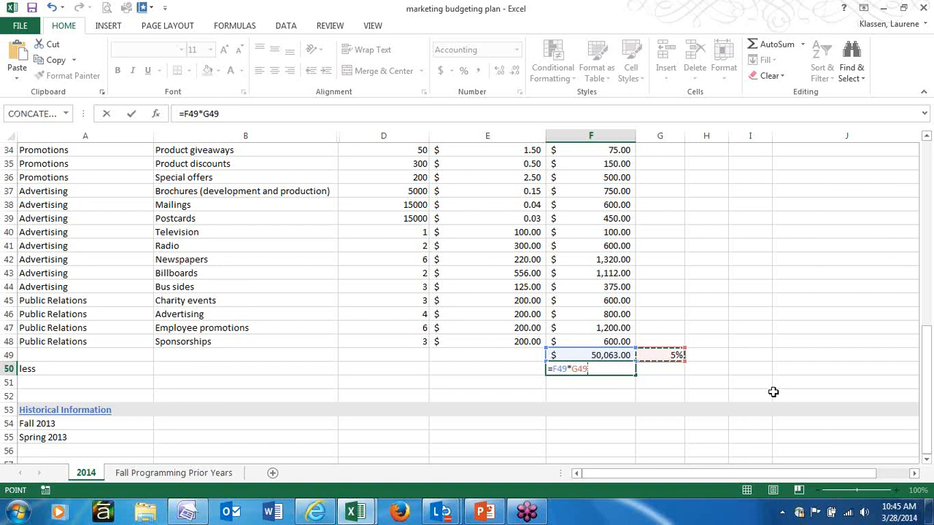
{"action": "key", "text": "Return"}
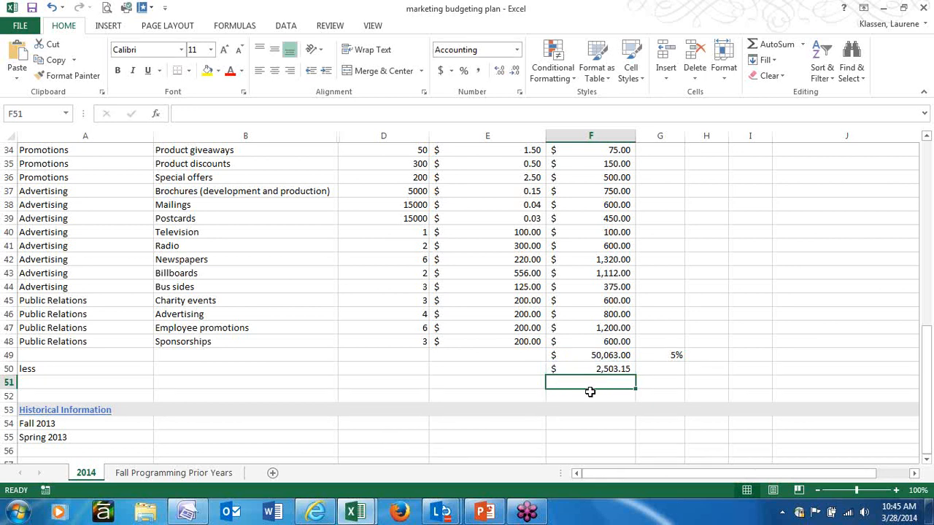
Calculate the reduced budget in F51 by subtracting the reduction from the total with =F49-F50.
{"action": "type", "text": "="}
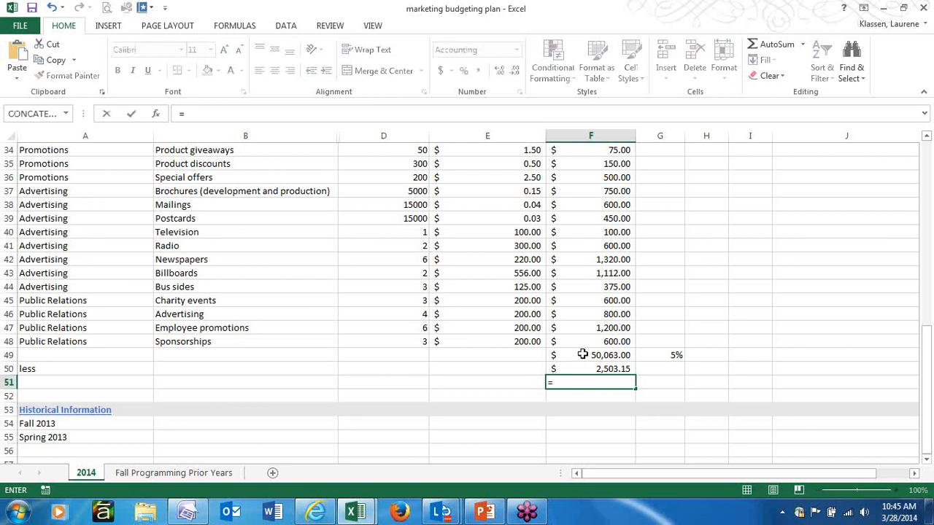
{"action": "left_click", "coordinate": [582, 354]}
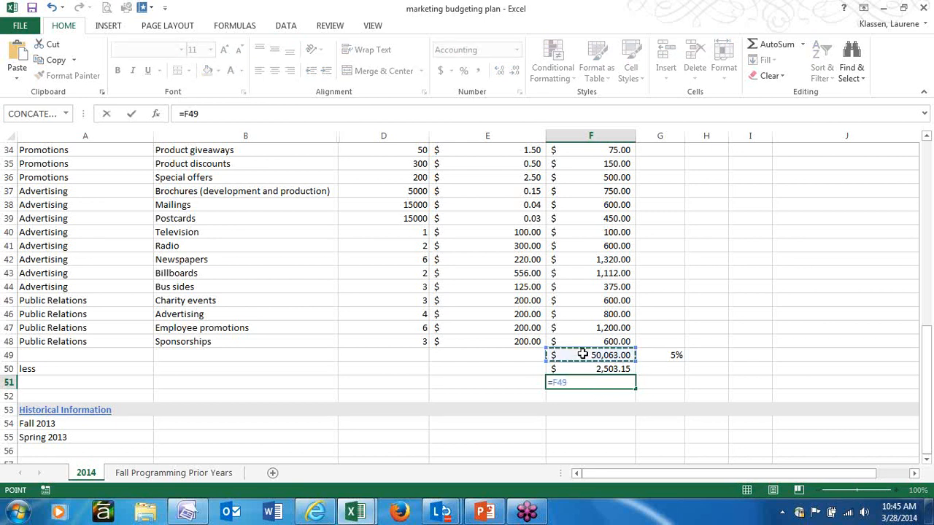
{"action": "type", "text": "-"}
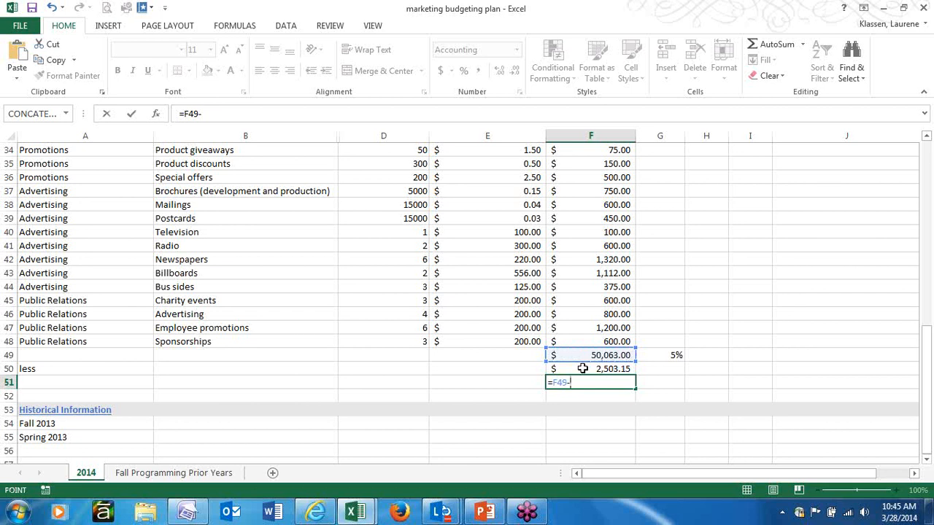
{"action": "left_click", "coordinate": [582, 369]}
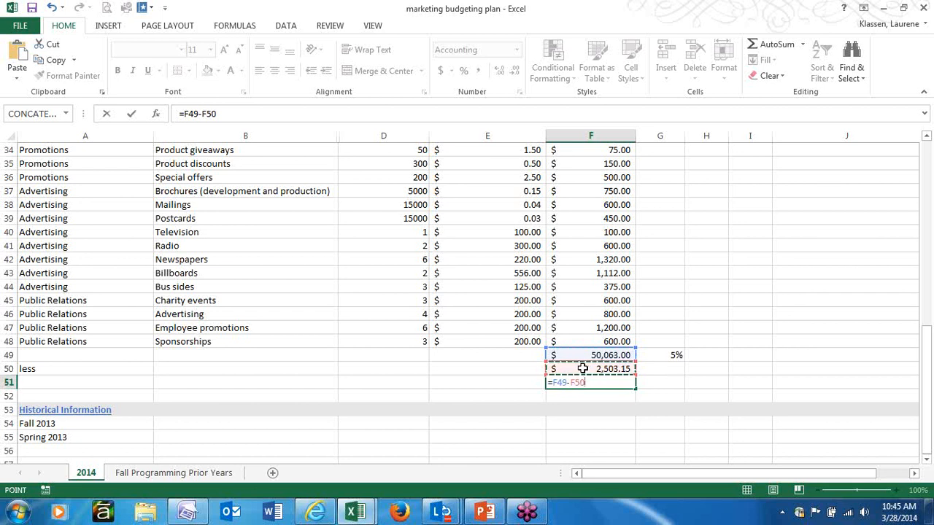
{"action": "key", "text": "Return"}
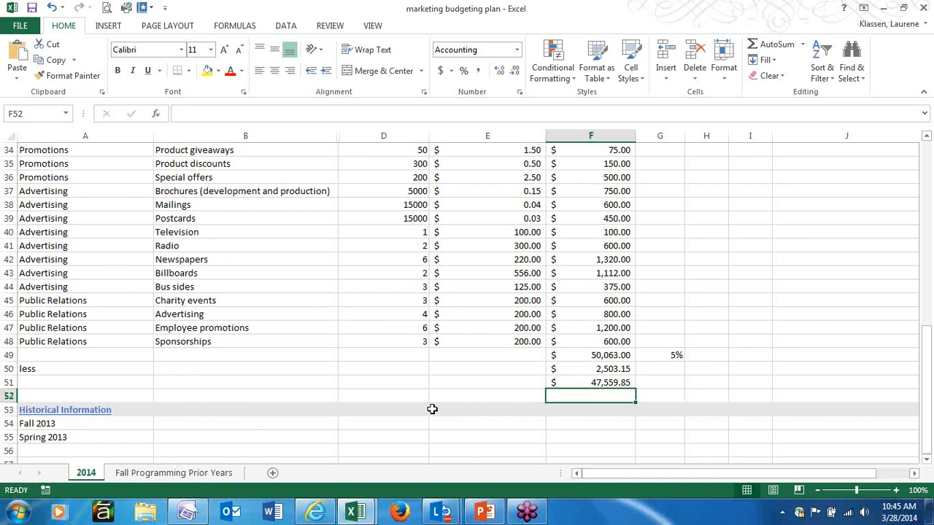
Move rows 49 to 51, holding the total, reduction and reduced budget, down so they start at row 59.
{"action": "scroll", "coordinate": [421, 364], "scroll_direction": "up", "scroll_amount": 3}
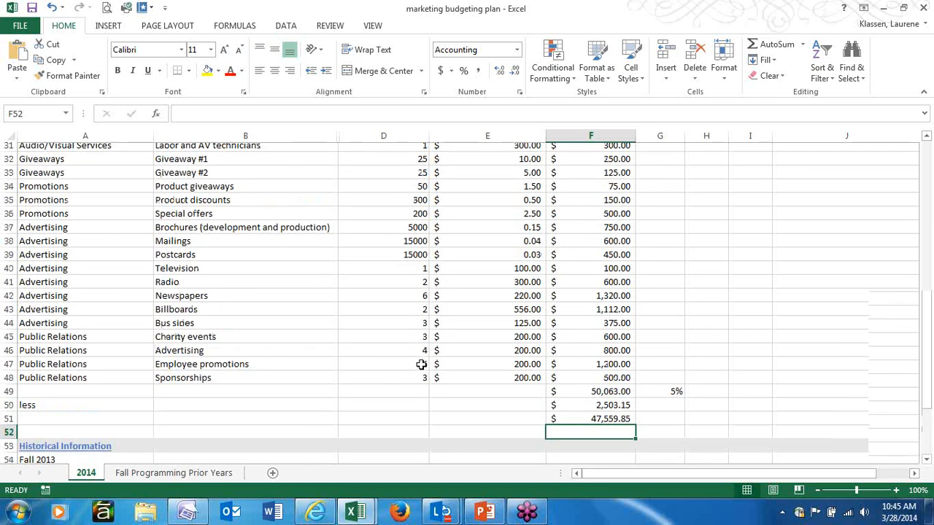
{"action": "scroll", "coordinate": [417, 364], "scroll_direction": "up", "scroll_amount": 4}
{"action": "scroll", "coordinate": [417, 364], "scroll_direction": "down", "scroll_amount": 10}
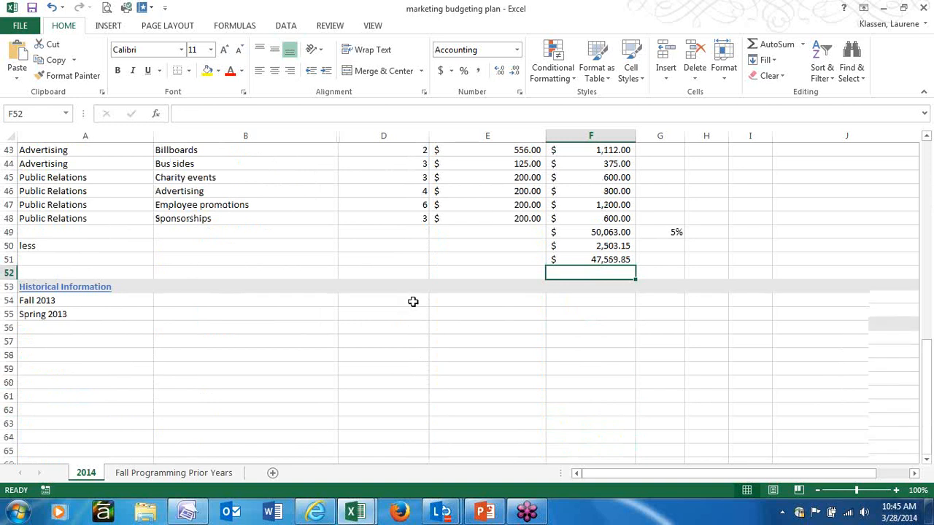
{"action": "scroll", "coordinate": [413, 301], "scroll_direction": "up", "scroll_amount": 14}
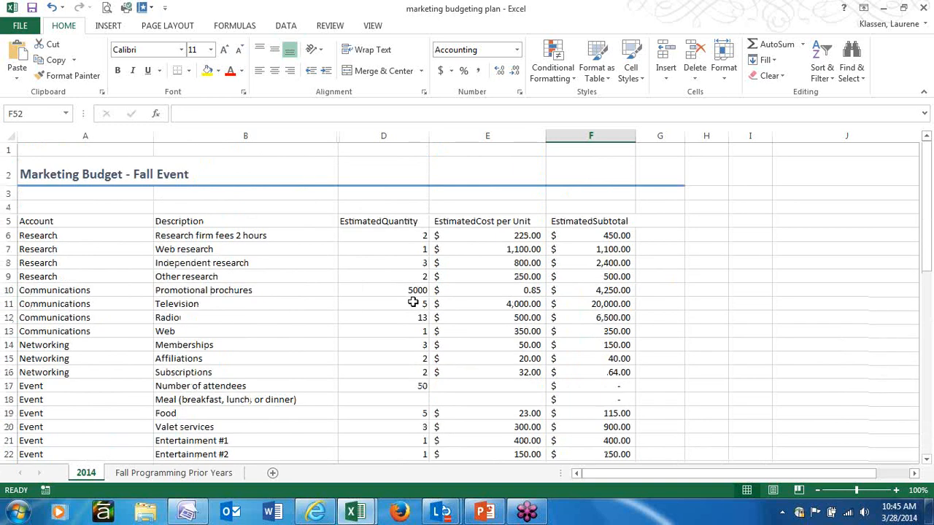
{"action": "scroll", "coordinate": [413, 301], "scroll_direction": "down", "scroll_amount": 13}
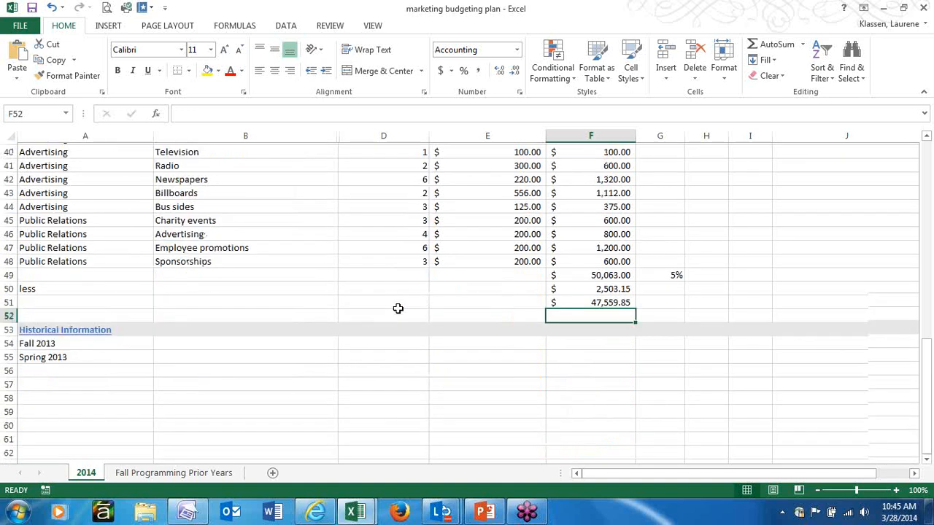
{"action": "scroll", "coordinate": [398, 309], "scroll_direction": "up", "scroll_amount": 1}
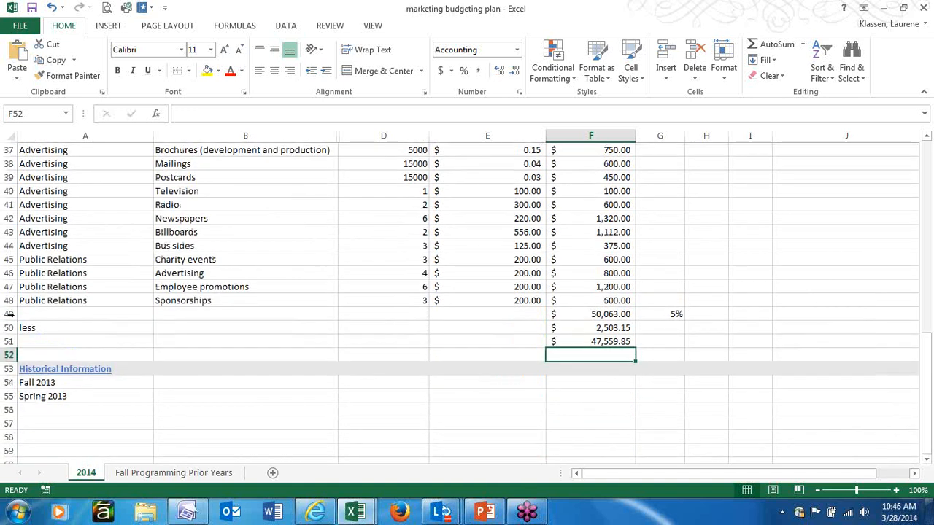
{"action": "left_click_drag", "start_coordinate": [14, 315], "coordinate": [17, 340]}
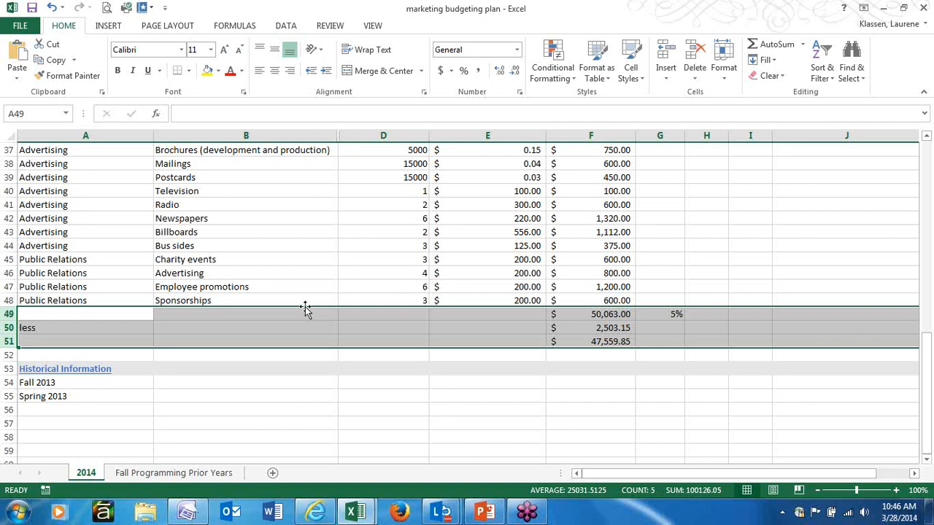
{"action": "left_click_drag", "start_coordinate": [304, 307], "coordinate": [336, 444]}
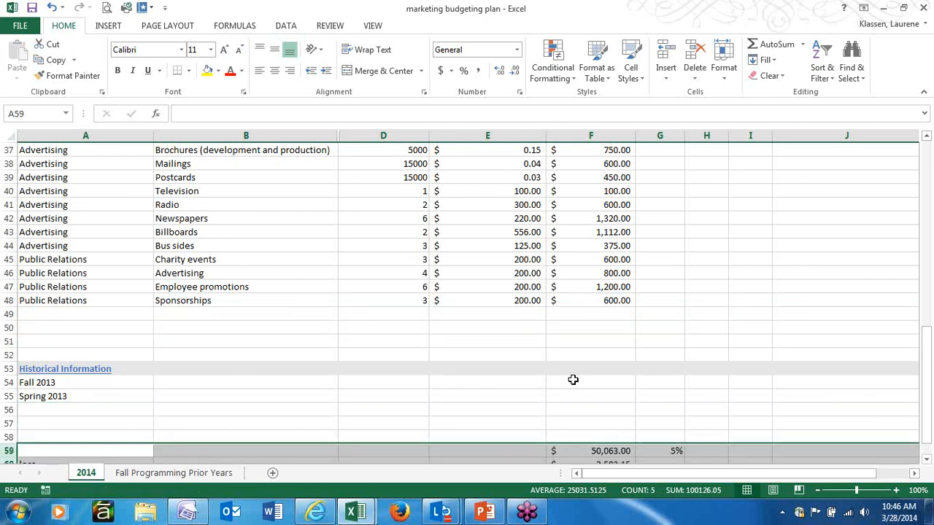
Calculate the largest estimated subtotal in F49 with AutoSum's Max function and label the row Max in A49.
{"action": "left_click", "coordinate": [588, 313]}
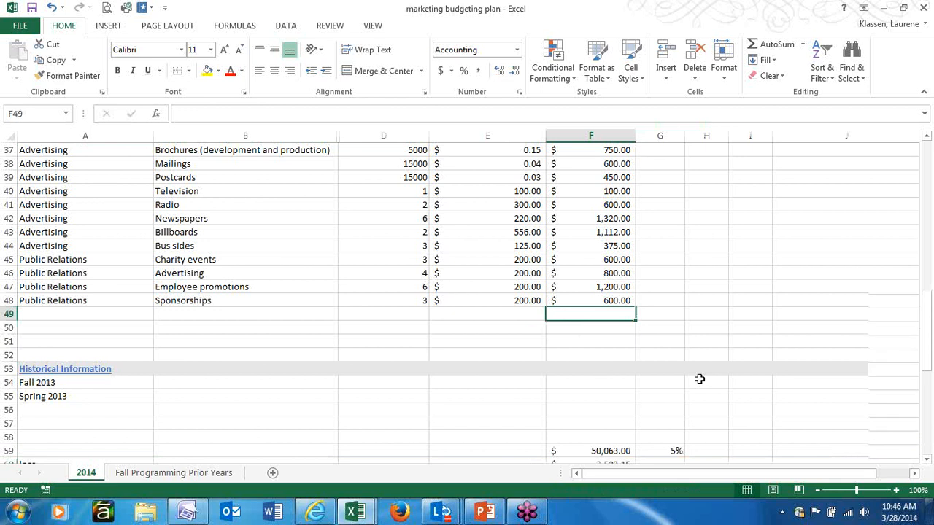
{"action": "scroll", "coordinate": [699, 379], "scroll_direction": "up", "scroll_amount": 12}
{"action": "scroll", "coordinate": [699, 378], "scroll_direction": "down", "scroll_amount": 4}
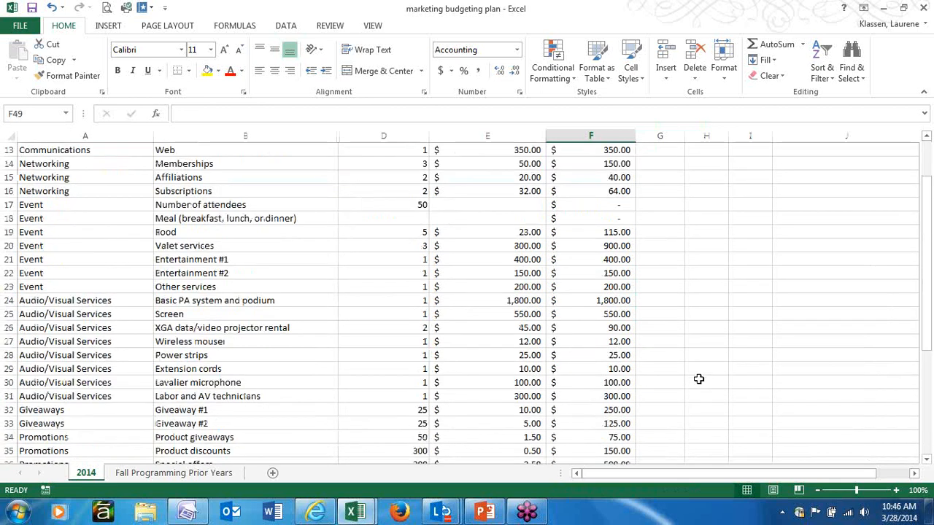
{"action": "scroll", "coordinate": [699, 379], "scroll_direction": "down", "scroll_amount": 8}
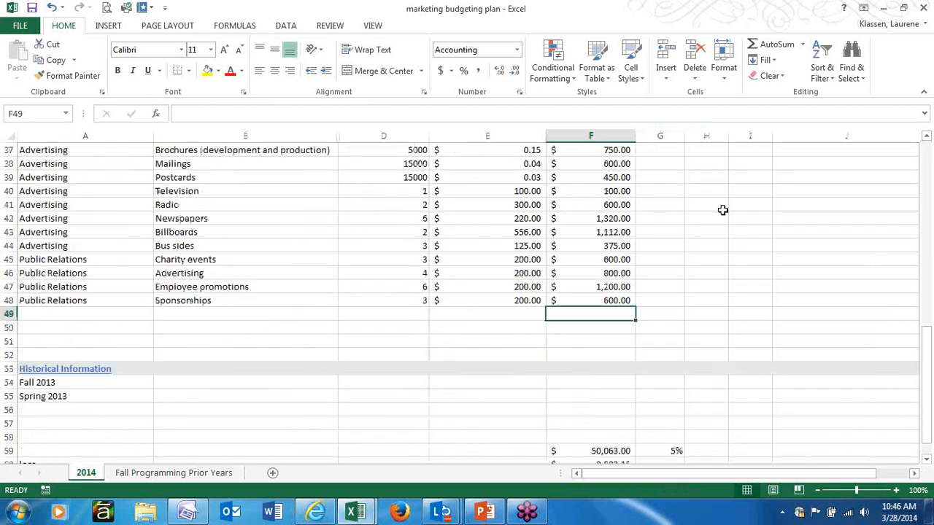
{"action": "left_click", "coordinate": [802, 45]}
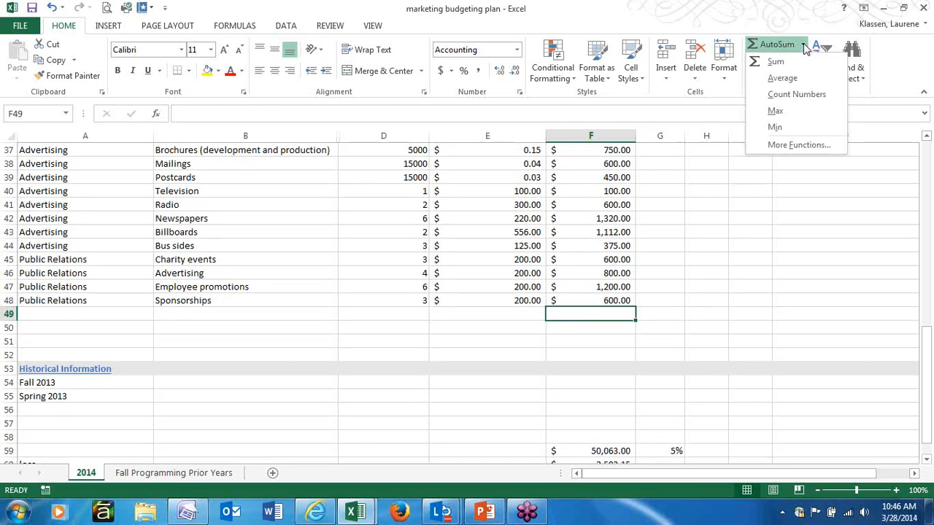
{"action": "left_click", "coordinate": [801, 115]}
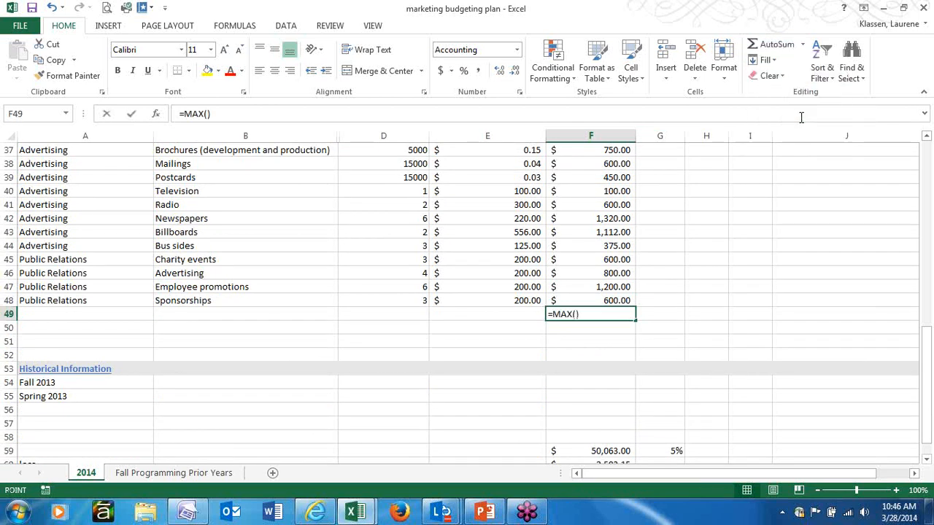
{"action": "key", "text": "Return"}
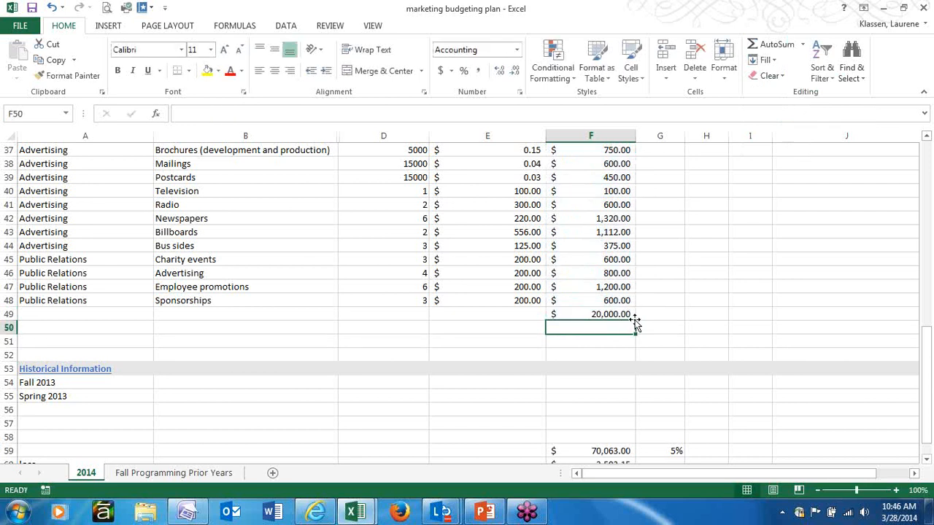
{"action": "left_click", "coordinate": [94, 314]}
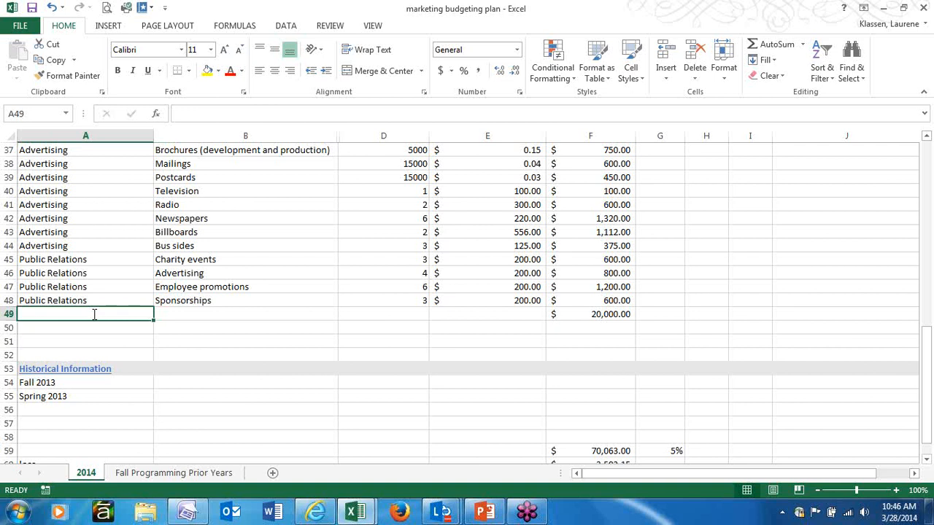
{"action": "type", "text": "Max"}
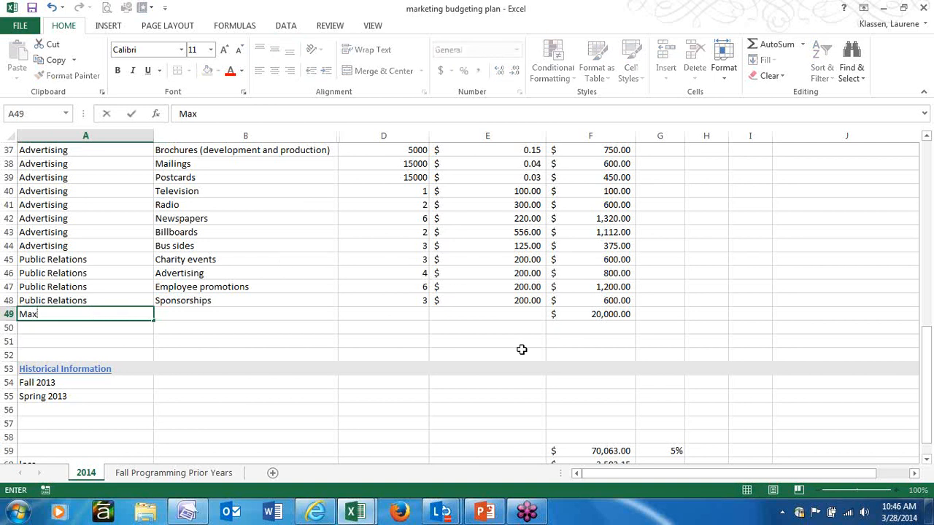
Calculate the average estimated subtotal in F50 with AutoSum's Average function, limiting the range to F6:F48.
{"action": "left_click", "coordinate": [557, 323]}
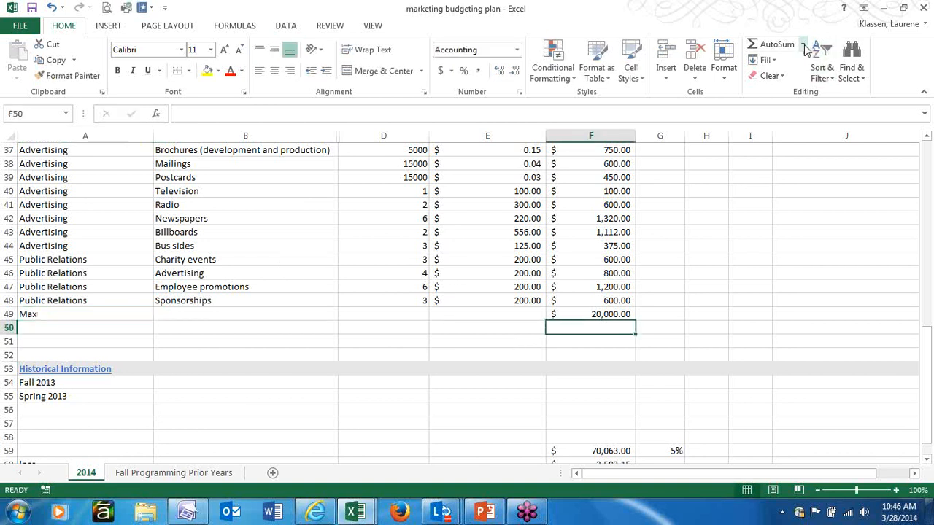
{"action": "left_click", "coordinate": [803, 46]}
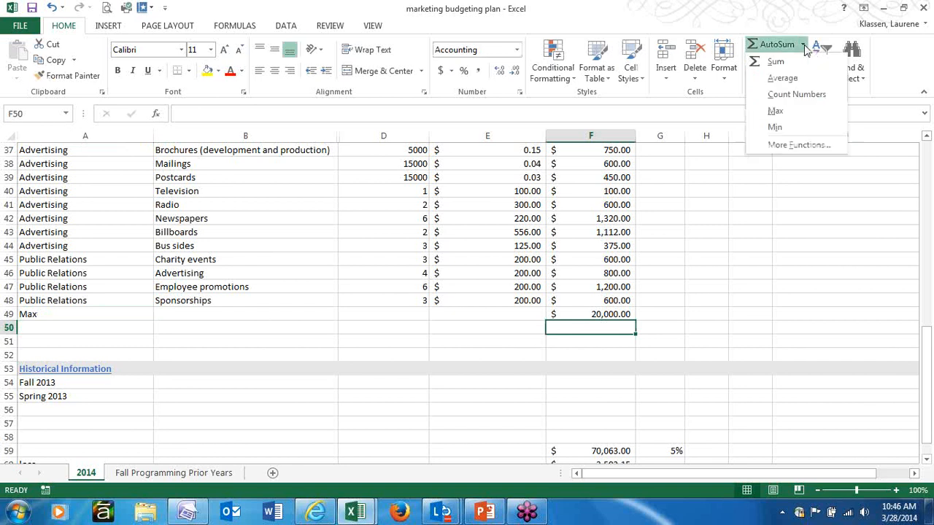
{"action": "left_click", "coordinate": [782, 78]}
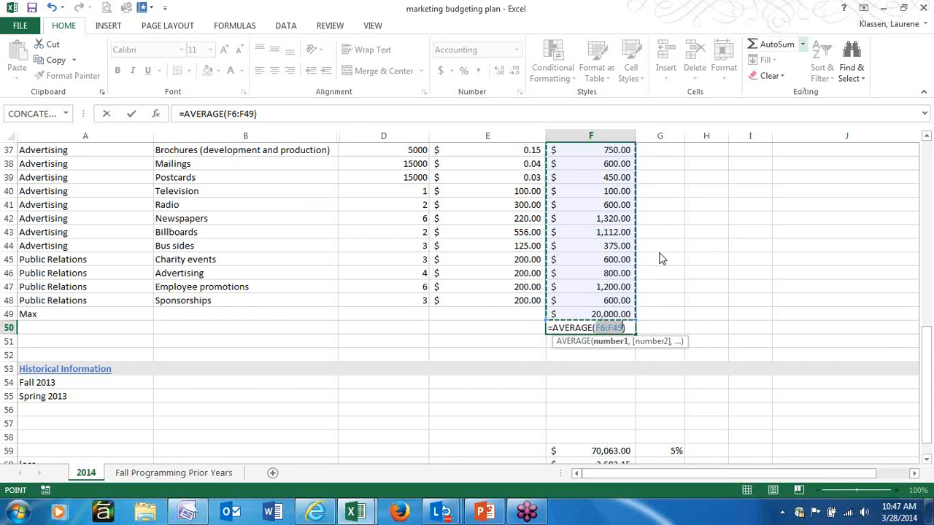
{"action": "key", "text": "shift+Up"}
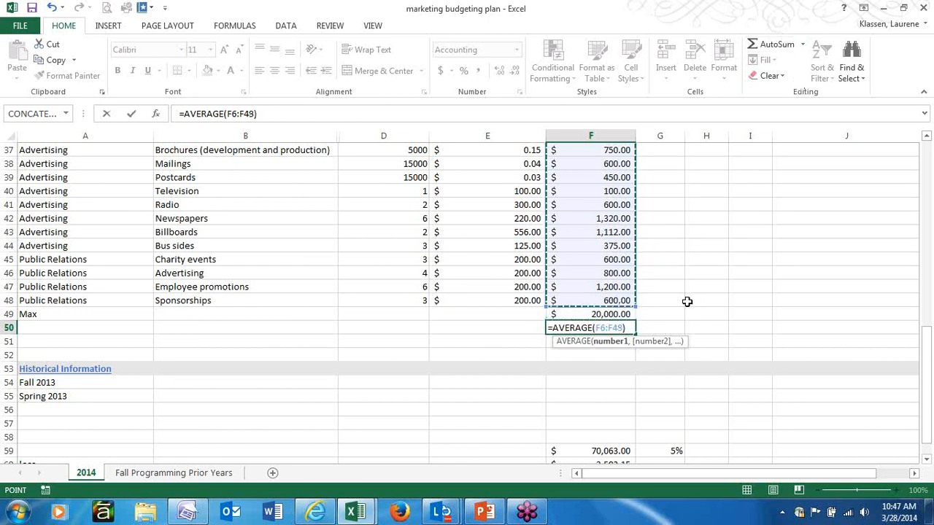
{"action": "key", "text": "Return"}
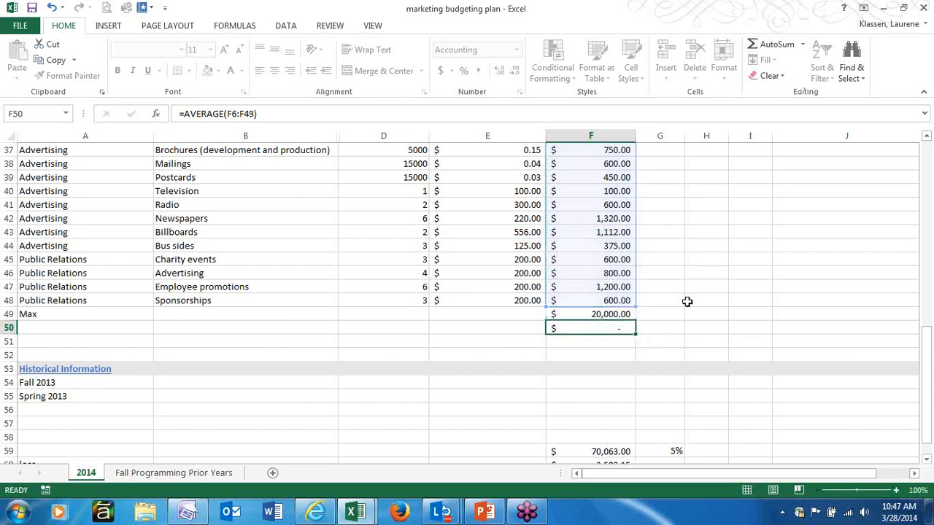
Label the average row by entering Average in A50.
{"action": "left_click", "coordinate": [48, 329]}
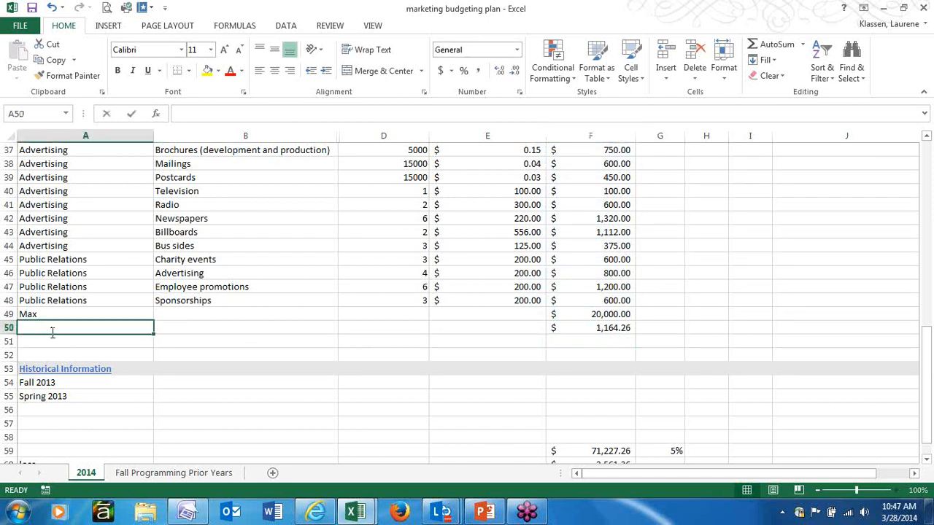
{"action": "type", "text": "Averagg"}
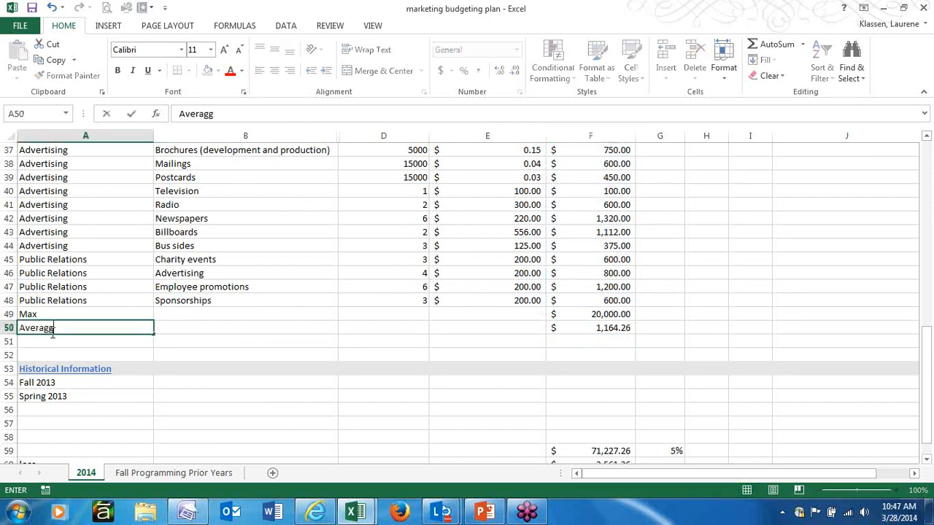
{"action": "key", "text": "BackSpace"}
{"action": "type", "text": "e"}
{"action": "key", "text": "Return"}
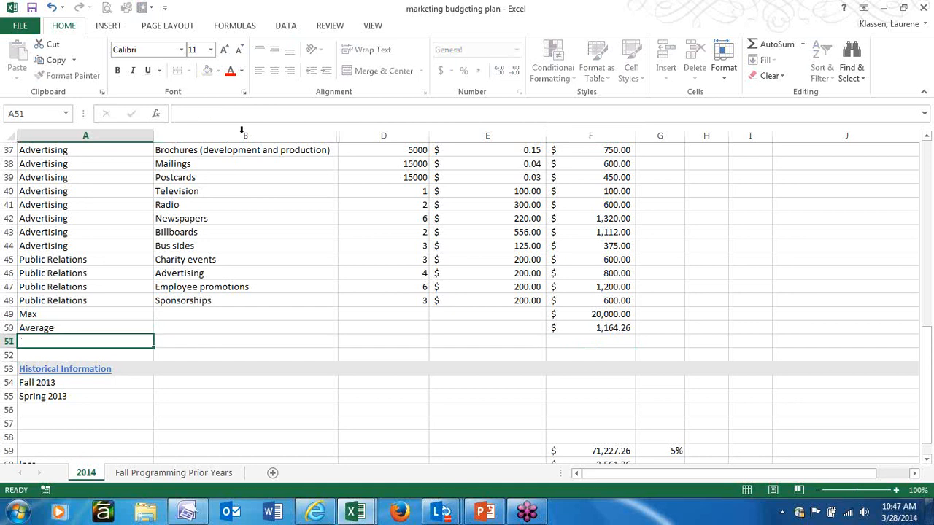
{"action": "left_click", "coordinate": [802, 45]}
{"action": "left_click", "coordinate": [655, 332]}
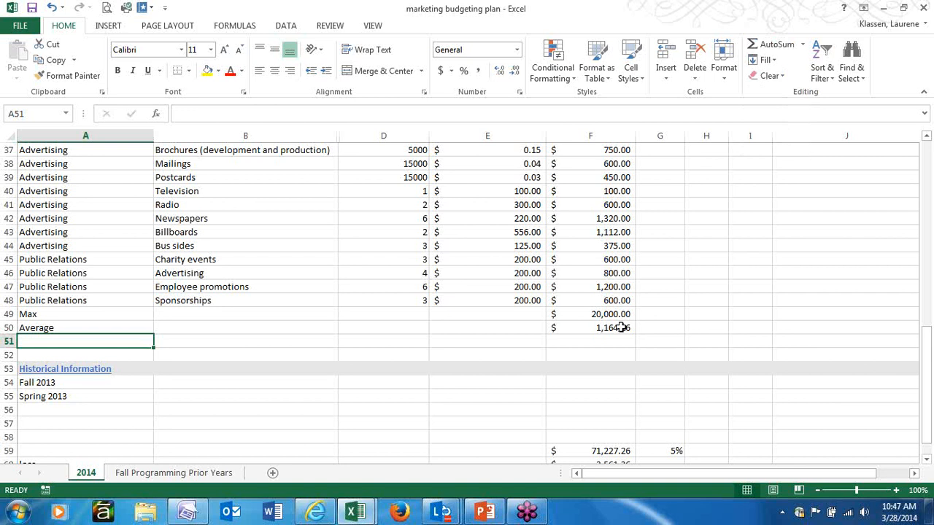
Clear the contents of rows 59 to 62, which hold the total, reduction and reduced budget.
{"action": "scroll", "coordinate": [620, 328], "scroll_direction": "down", "scroll_amount": 1}
{"action": "scroll", "coordinate": [620, 328], "scroll_direction": "up", "scroll_amount": 1}
{"action": "scroll", "coordinate": [359, 409], "scroll_direction": "down", "scroll_amount": 1}
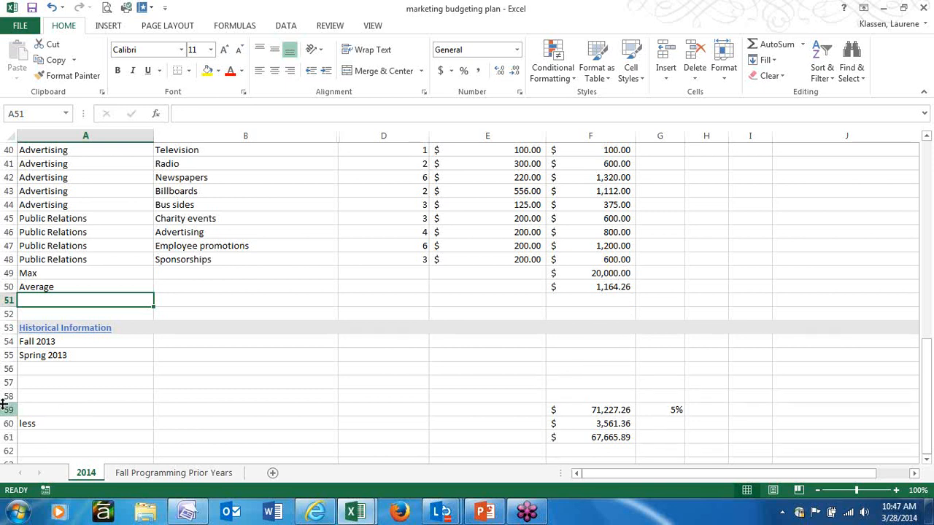
{"action": "left_click_drag", "start_coordinate": [6, 413], "coordinate": [7, 444]}
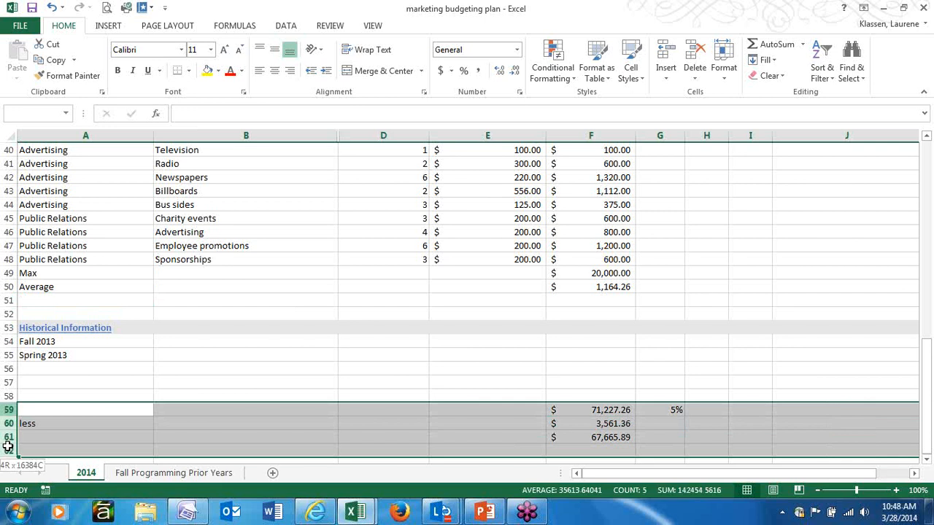
{"action": "left_click_drag", "start_coordinate": [7, 447], "coordinate": [8, 446]}
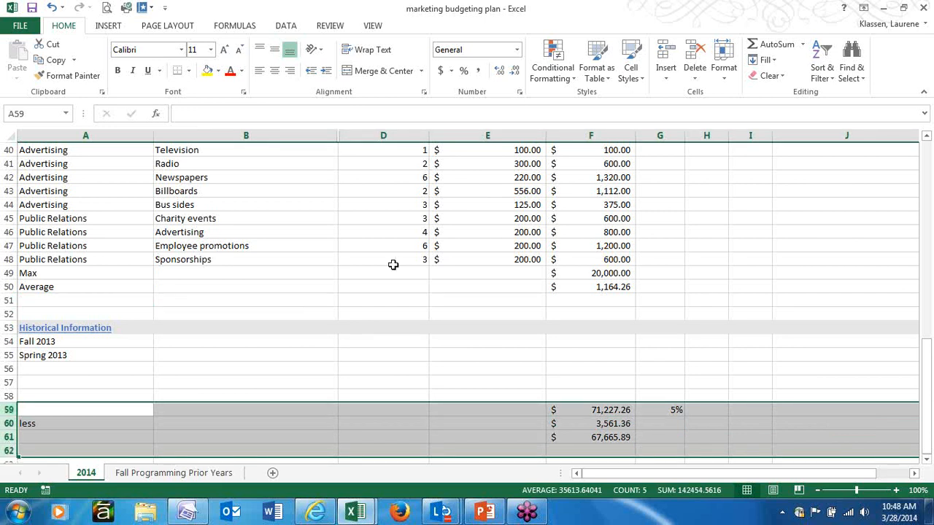
{"action": "key", "text": "Delete"}
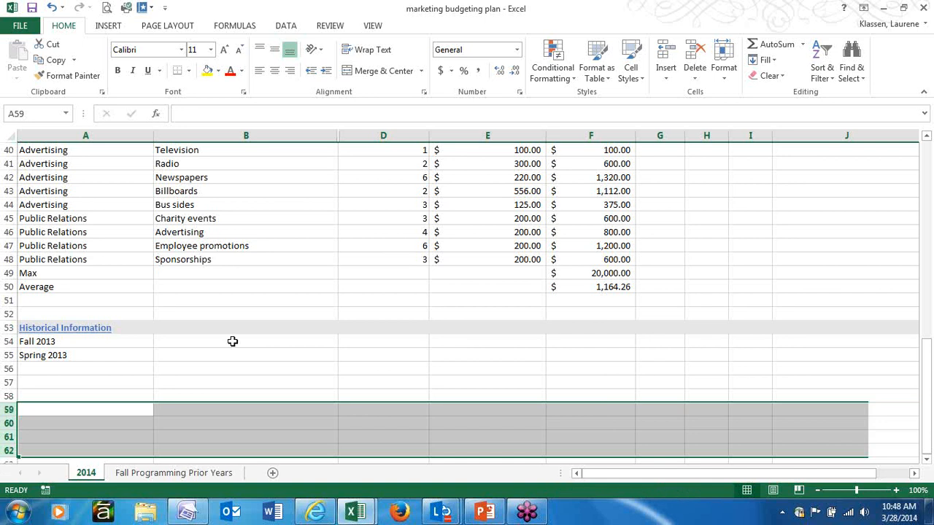
Clear the Max and Average rows, 49 and 50.
{"action": "left_click", "coordinate": [453, 348]}
{"action": "left_click_drag", "start_coordinate": [9, 272], "coordinate": [9, 287]}
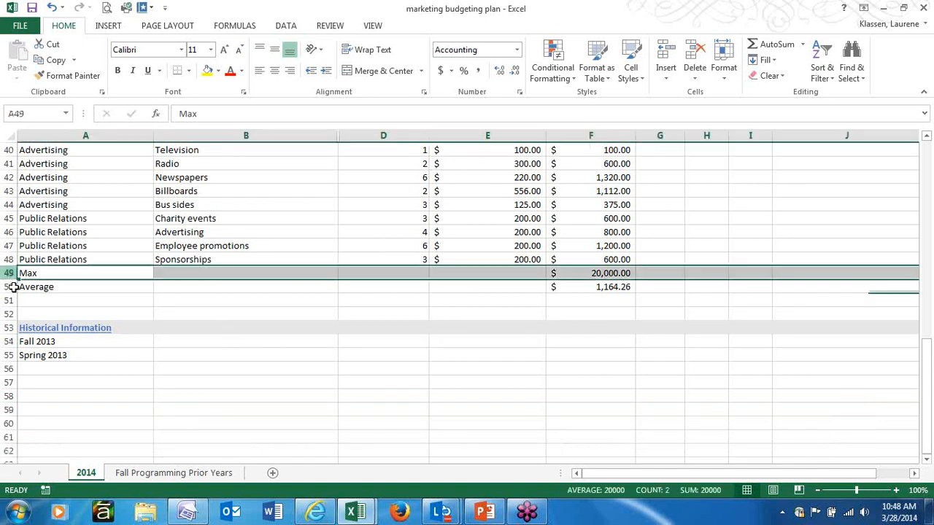
{"action": "key", "text": "Delete"}
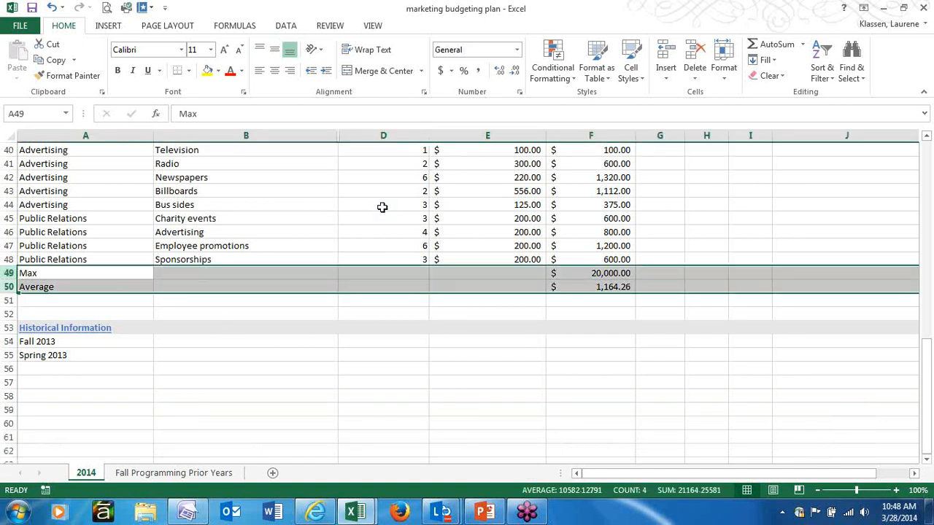
{"action": "left_click", "coordinate": [383, 299]}
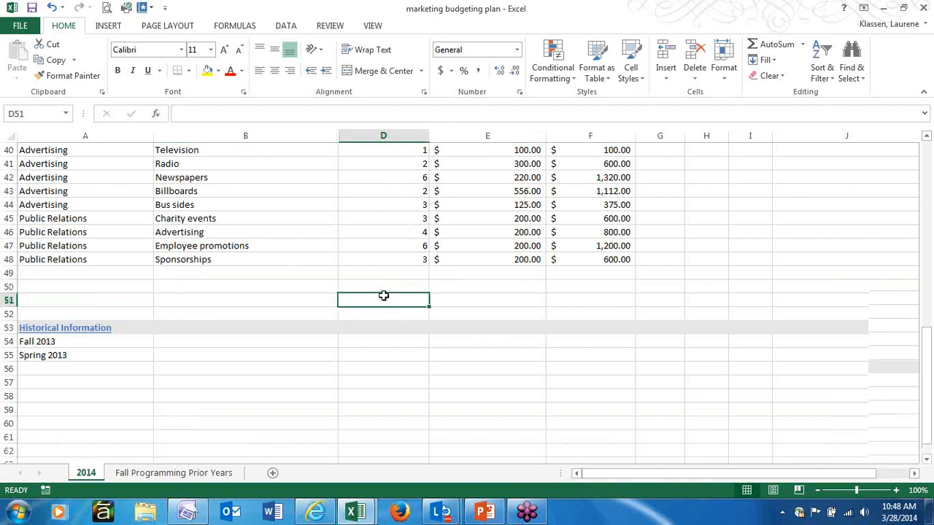
Unhide column C between B and D, and resize columns B to D so the # of transactions heading fits.
{"action": "scroll", "coordinate": [382, 296], "scroll_direction": "up", "scroll_amount": 1}
{"action": "scroll", "coordinate": [383, 296], "scroll_direction": "up", "scroll_amount": 1}
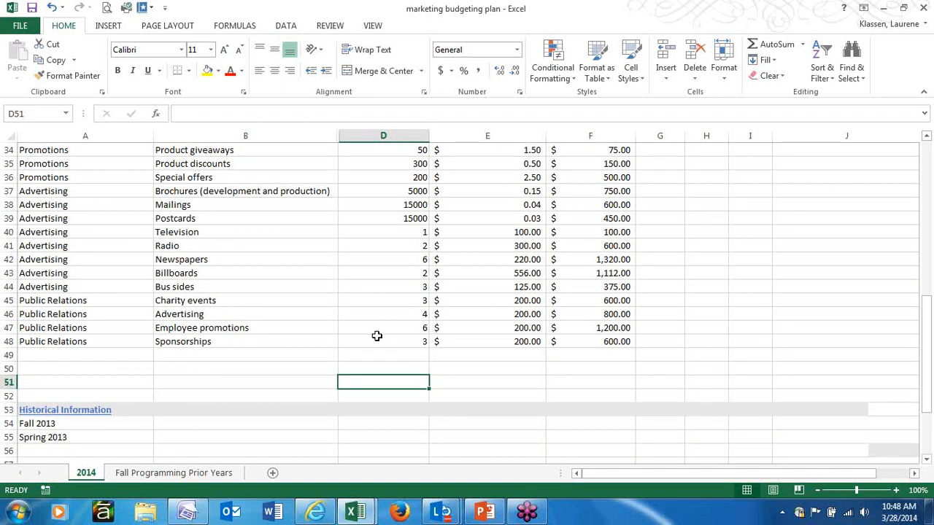
{"action": "scroll", "coordinate": [377, 336], "scroll_direction": "up", "scroll_amount": 1}
{"action": "scroll", "coordinate": [377, 335], "scroll_direction": "up", "scroll_amount": 10}
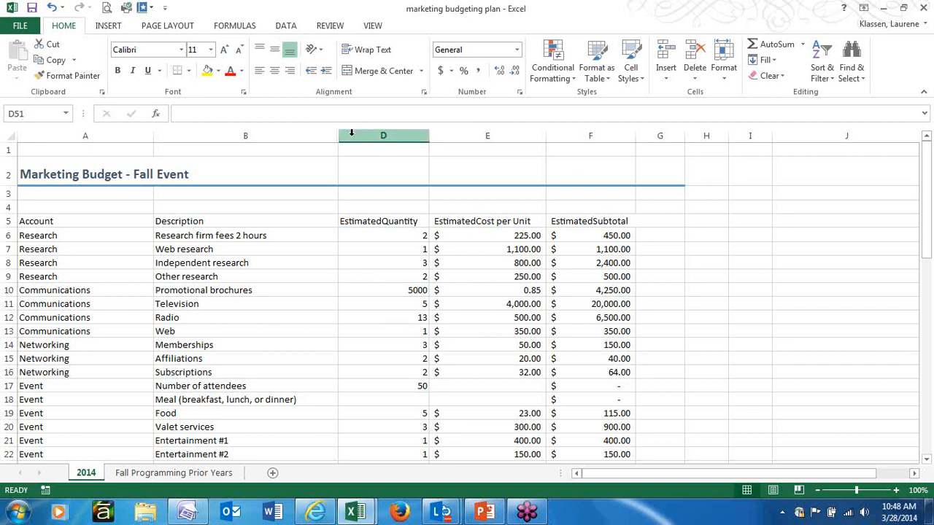
{"action": "left_click_drag", "start_coordinate": [350, 133], "coordinate": [327, 135]}
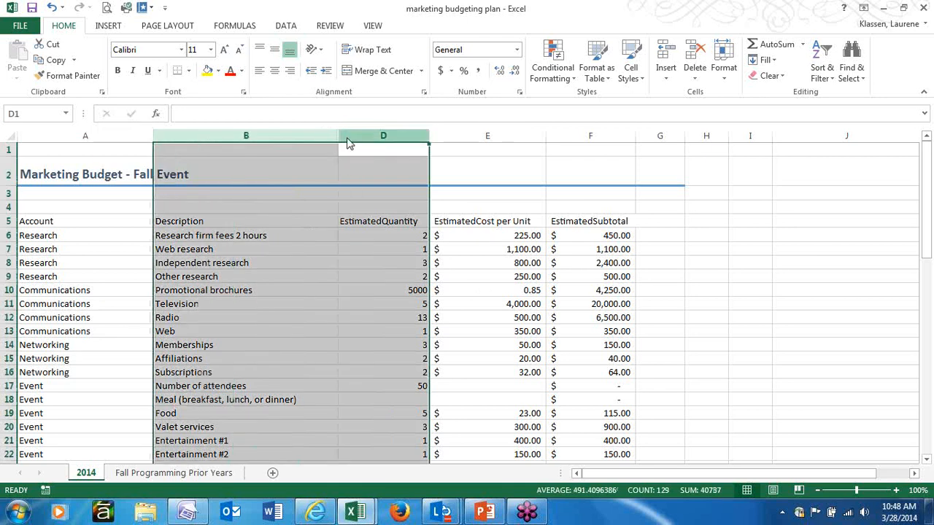
{"action": "right_click", "coordinate": [349, 138]}
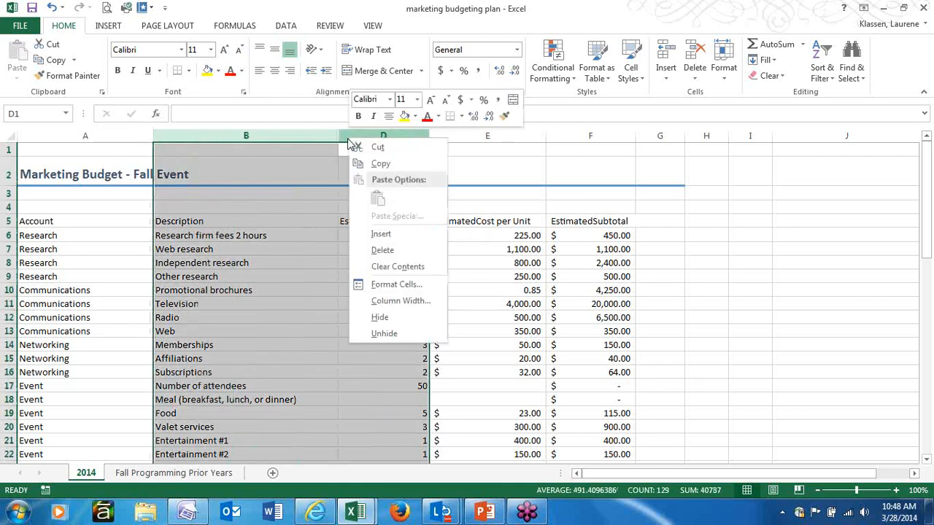
{"action": "left_click", "coordinate": [394, 334]}
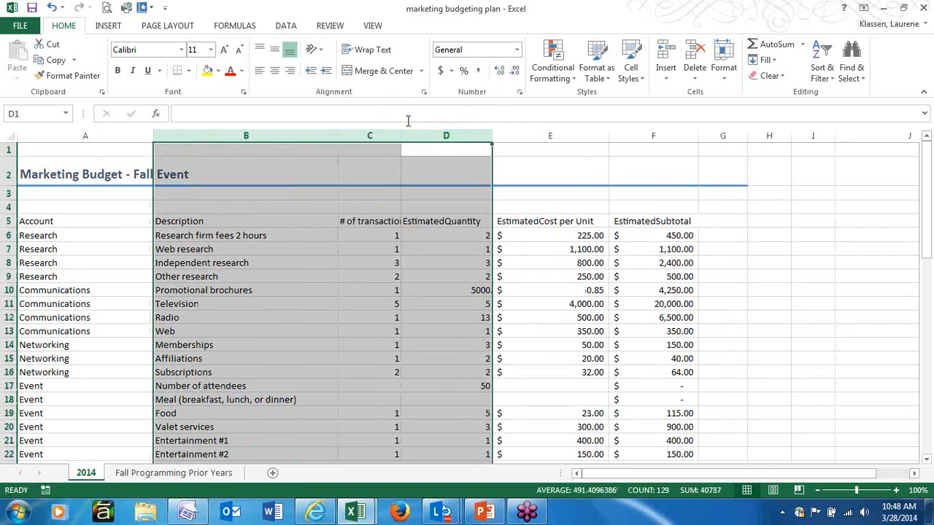
{"action": "left_click_drag", "start_coordinate": [402, 136], "coordinate": [421, 136]}
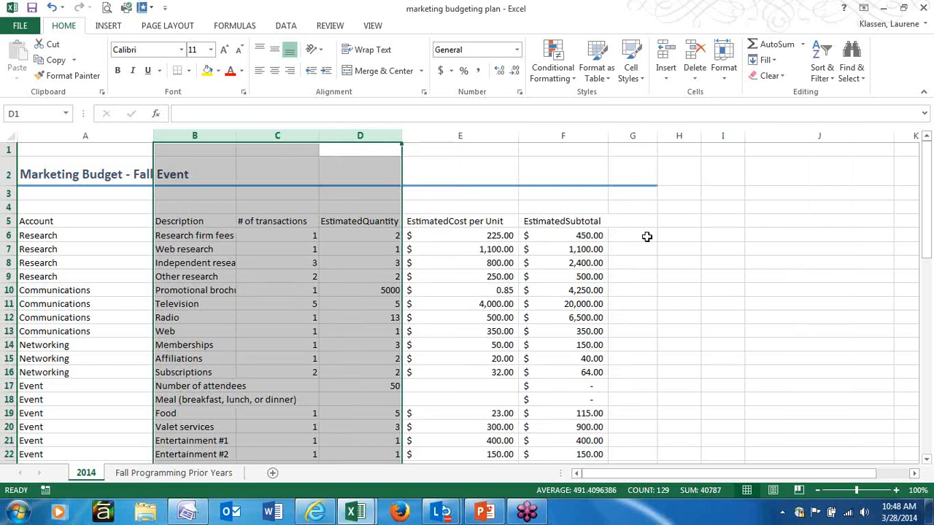
Enter .10 in H5 as the per-transaction amount and give it the dollar accounting format.
{"action": "left_click", "coordinate": [665, 221]}
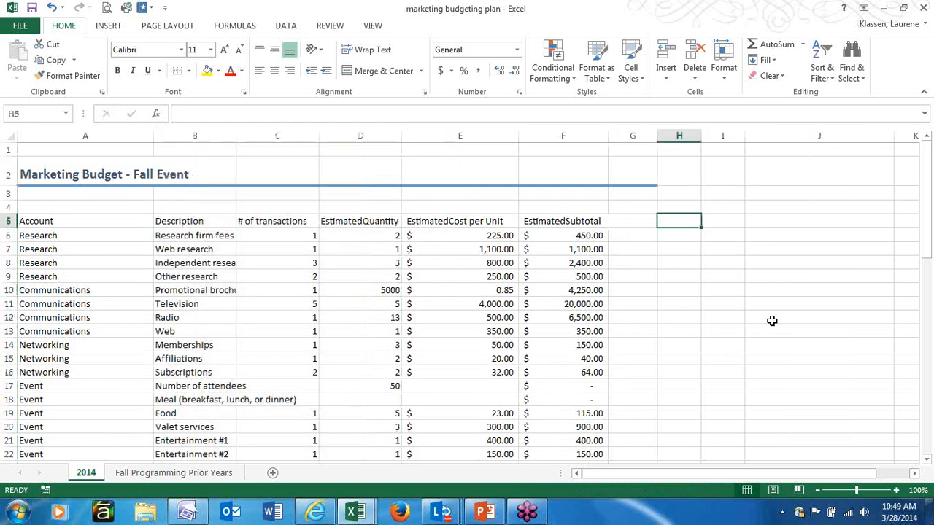
{"action": "type", "text": ".10"}
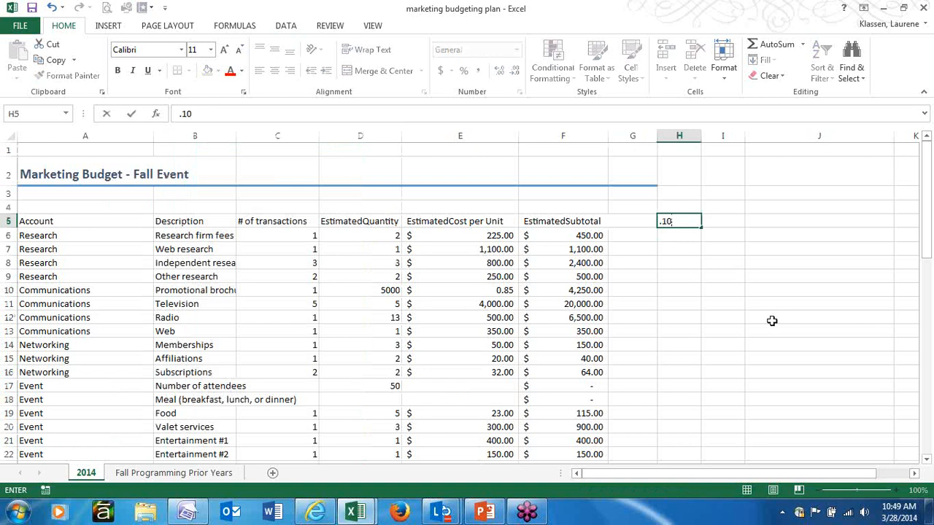
{"action": "key", "text": "Return"}
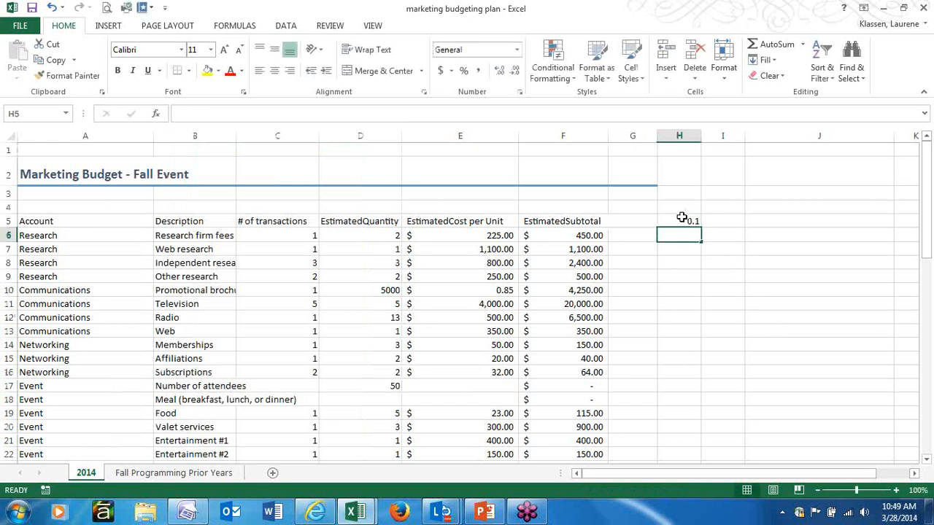
{"action": "left_click", "coordinate": [686, 217]}
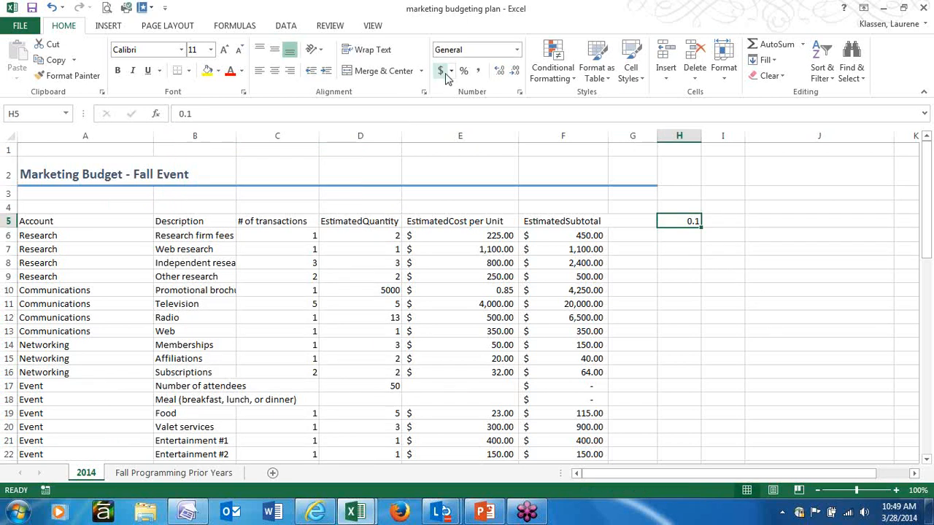
Enter the formula =H5*C6+F6 in G6 to add the transaction charge to the first estimated subtotal.
{"action": "left_click", "coordinate": [632, 234]}
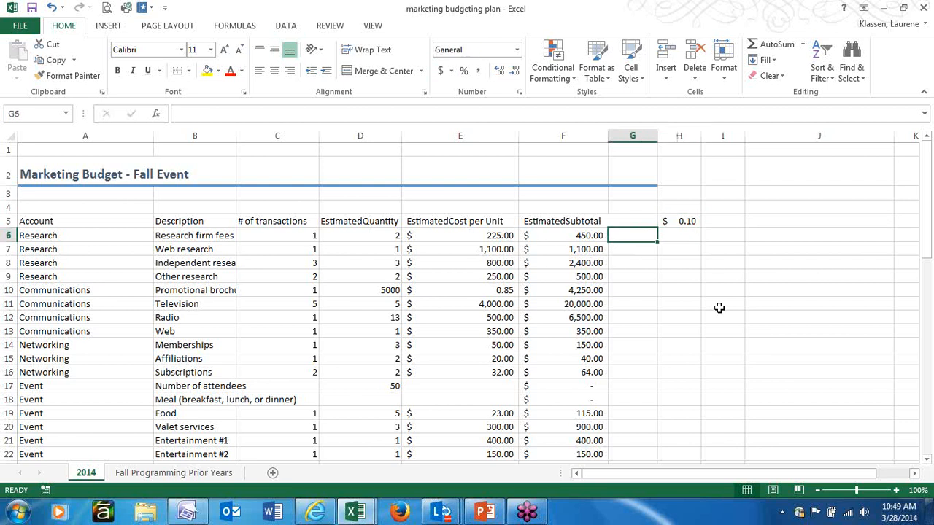
{"action": "type", "text": "="}
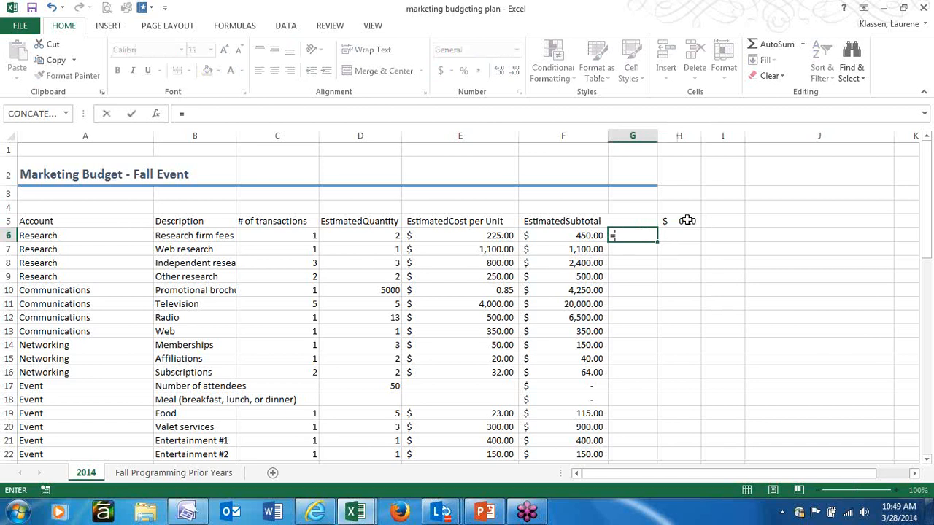
{"action": "left_click", "coordinate": [686, 220]}
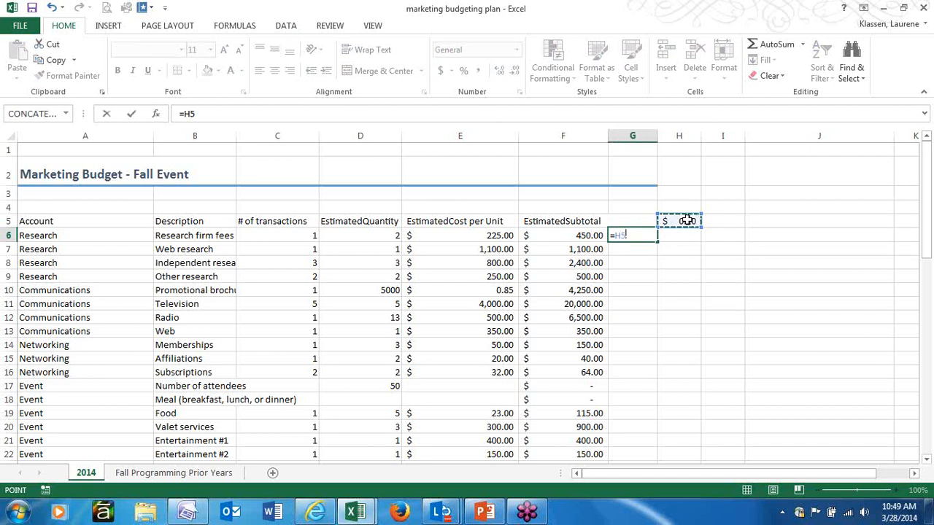
{"action": "type", "text": "*"}
{"action": "left_click", "coordinate": [287, 234]}
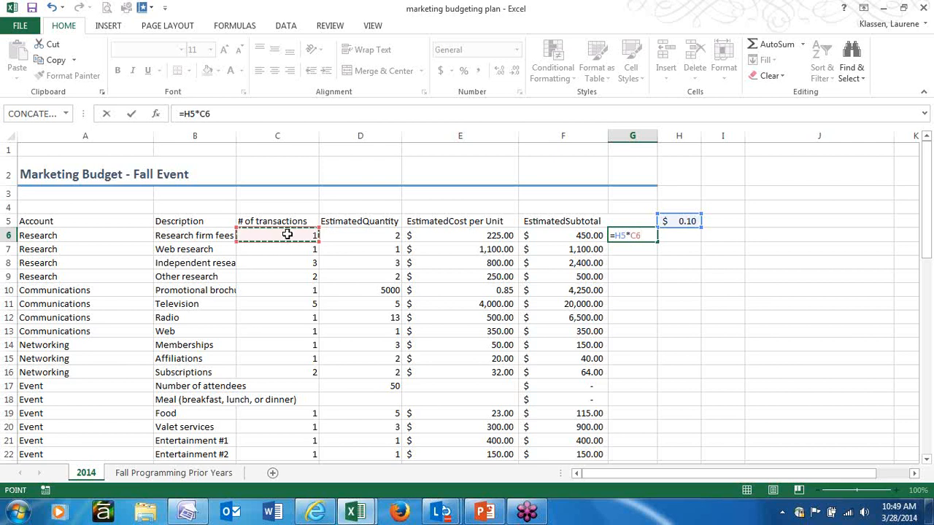
{"action": "type", "text": "+"}
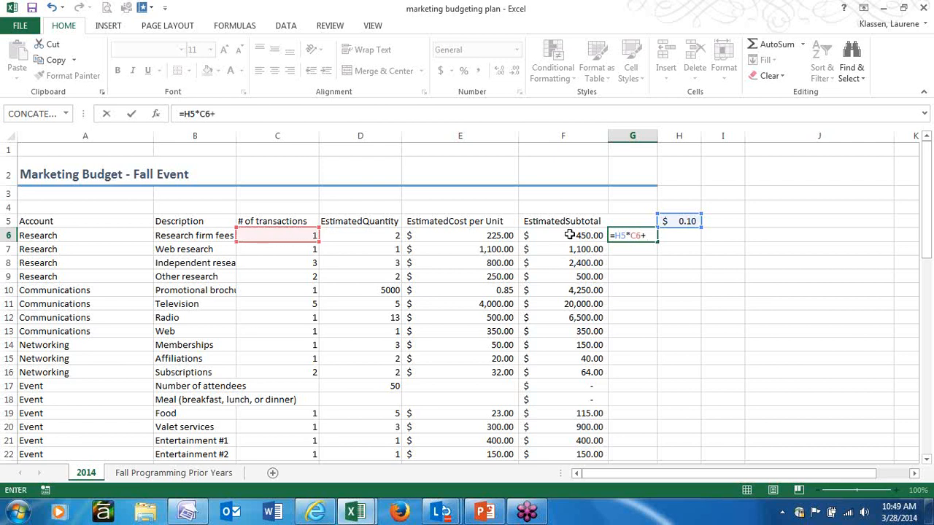
{"action": "left_click", "coordinate": [569, 235]}
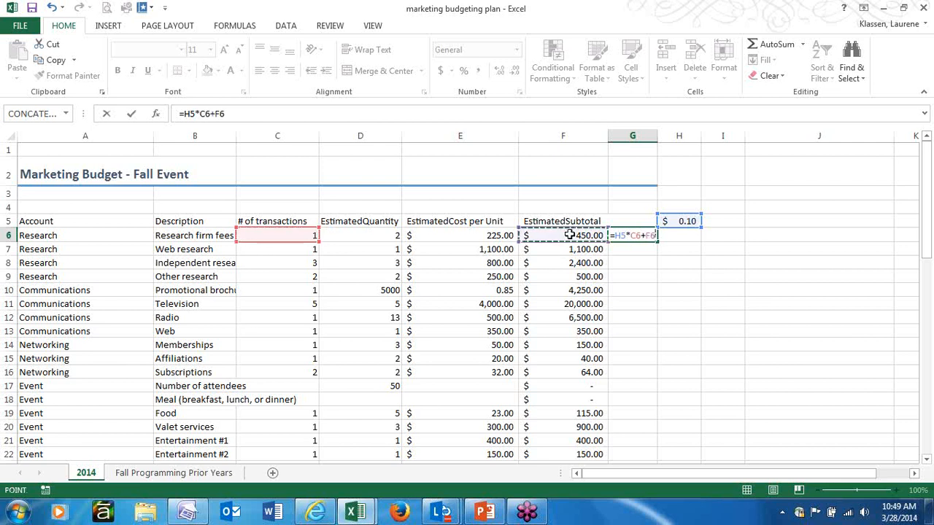
{"action": "key", "text": "Return"}
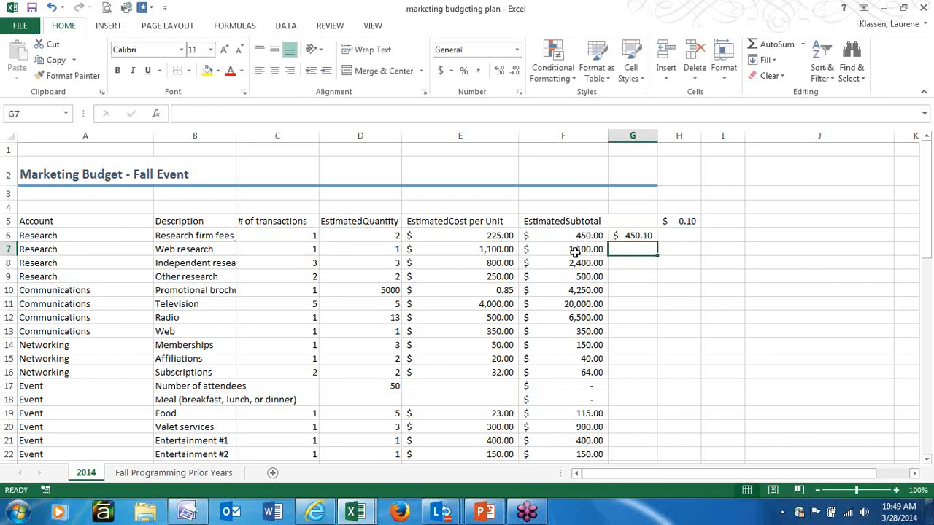
Fill the G6 formula down to G48 and check which cells the copy in G7 refers to.
{"action": "left_click", "coordinate": [631, 236]}
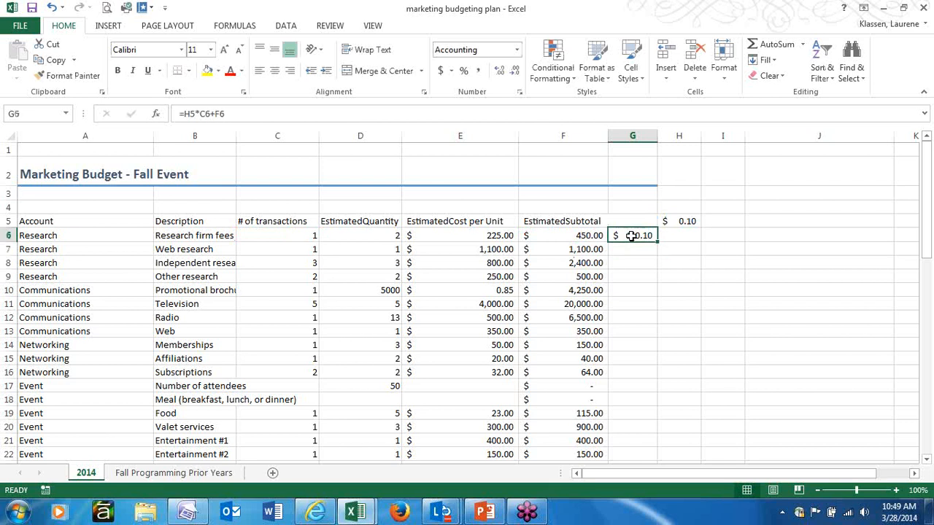
{"action": "left_click_drag", "start_coordinate": [657, 242], "coordinate": [652, 427]}
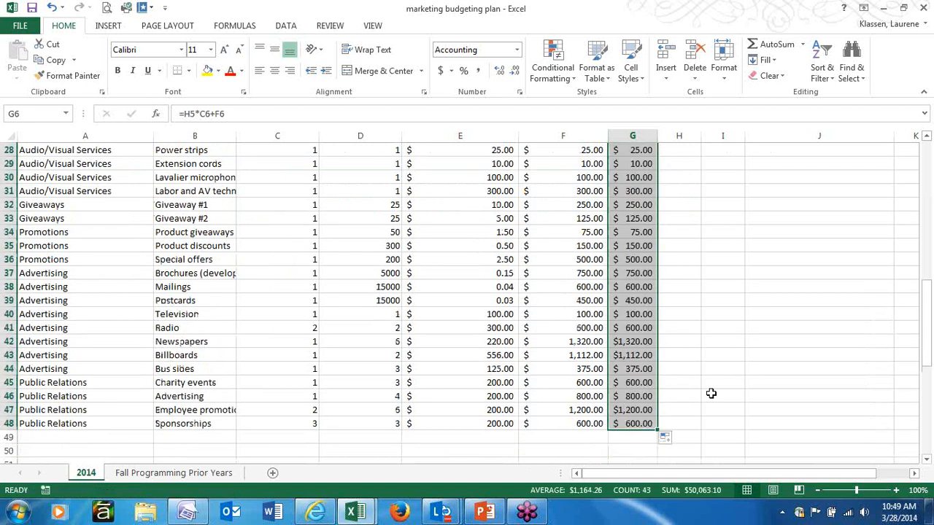
{"action": "scroll", "coordinate": [712, 393], "scroll_direction": "up", "scroll_amount": 9}
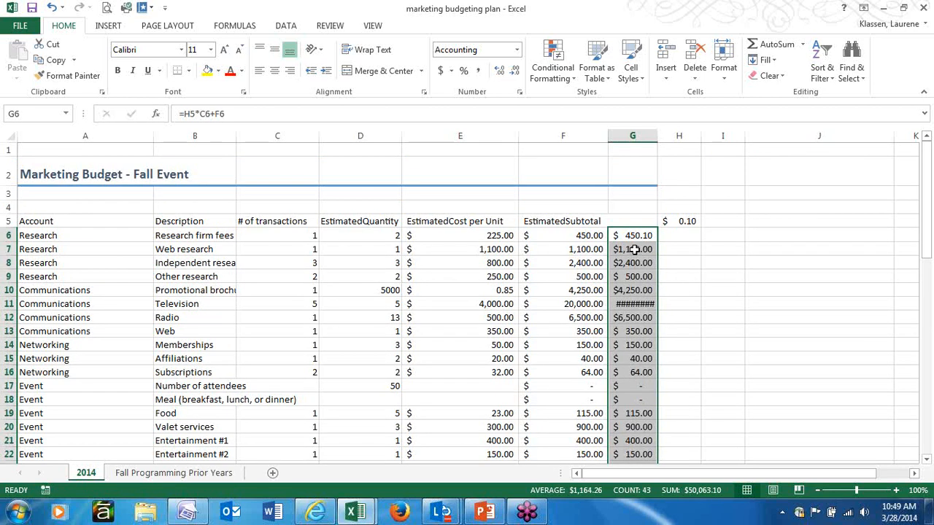
{"action": "left_click", "coordinate": [634, 249]}
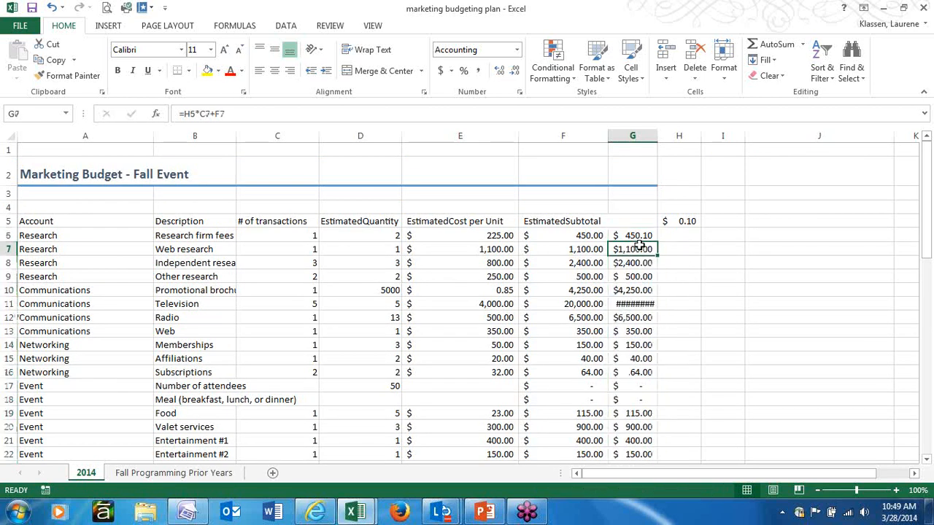
{"action": "left_click", "coordinate": [235, 114]}
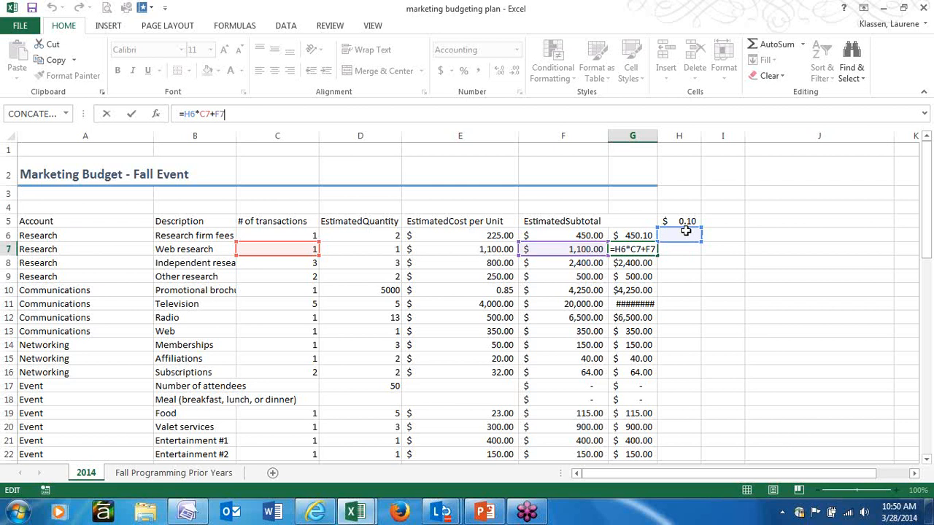
Make the F6 reference absolute in the G6 formula, giving =H5*C6+$F$6.
{"action": "left_click", "coordinate": [629, 236]}
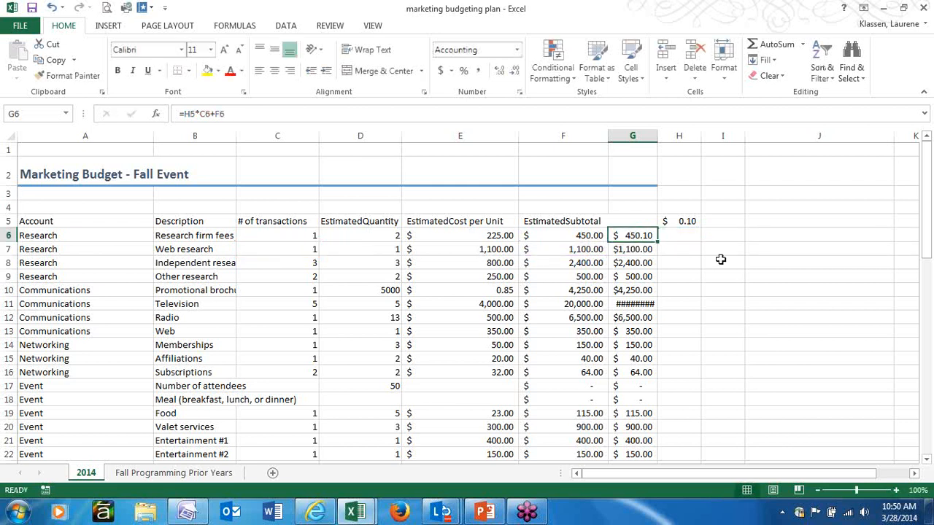
{"action": "left_click", "coordinate": [219, 115]}
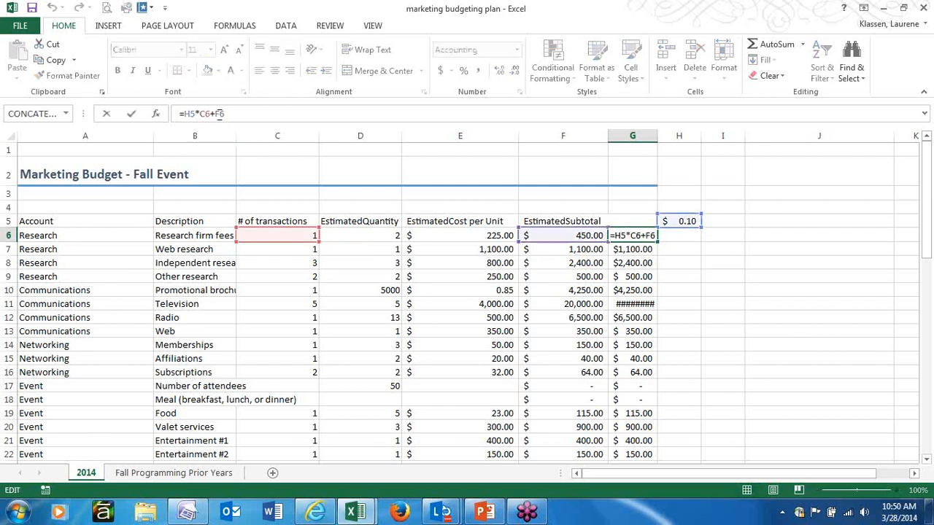
{"action": "key", "text": "F4"}
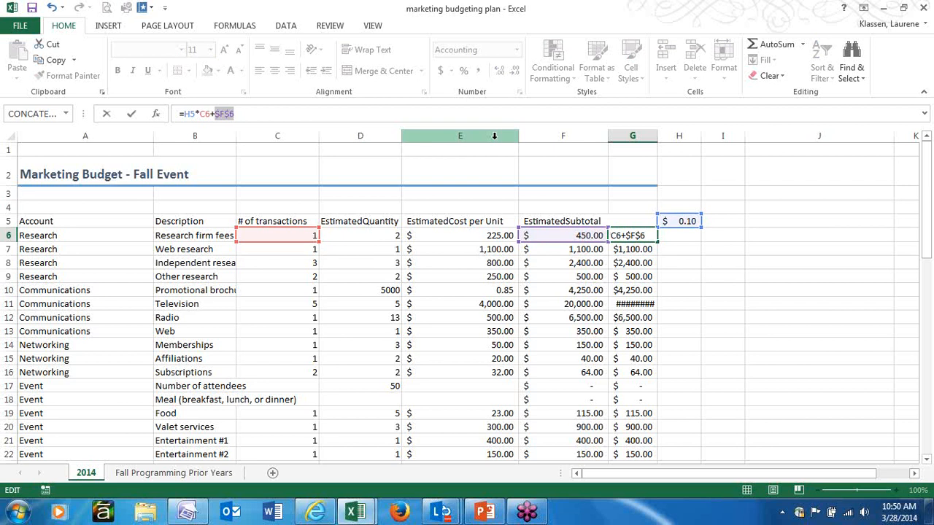
{"action": "key", "text": "Return"}
Fill the revised G6 formula with the absolute $F$6 reference down through G48.
{"action": "left_click", "coordinate": [647, 237]}
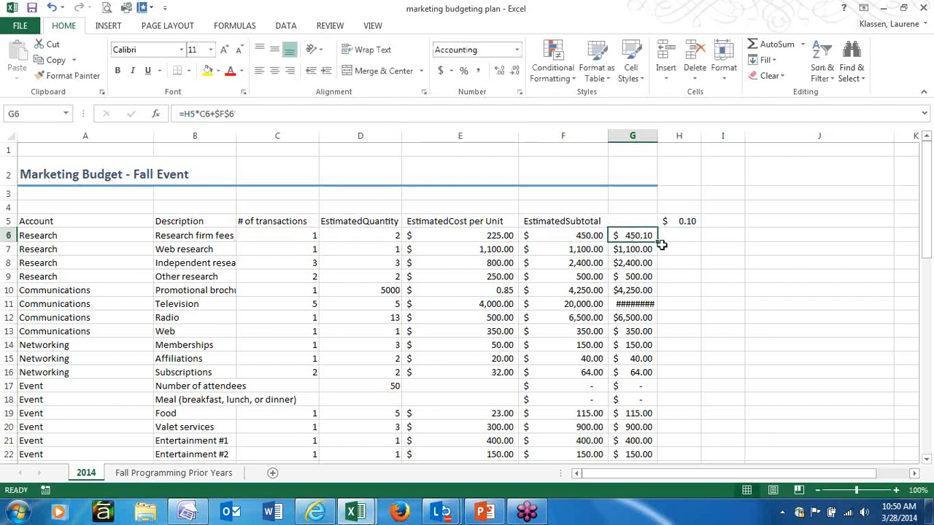
{"action": "left_click_drag", "start_coordinate": [656, 382], "coordinate": [657, 432]}
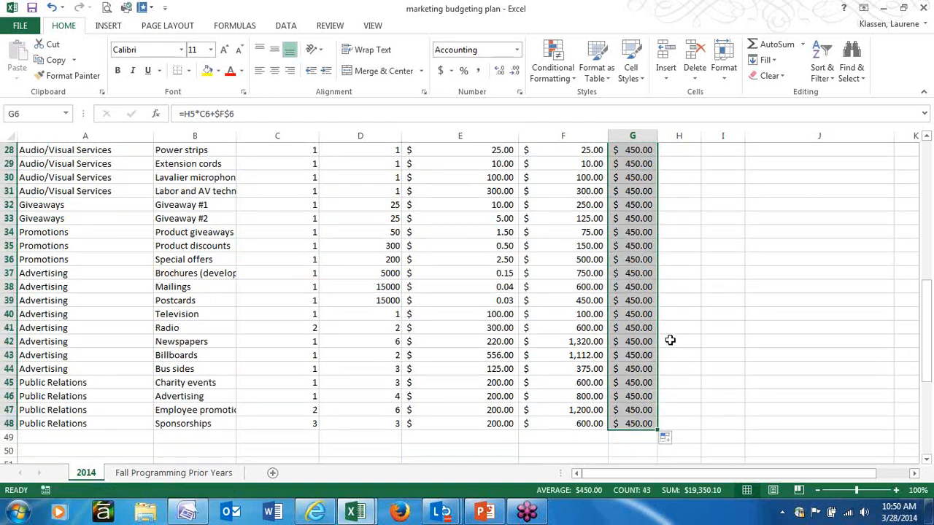
{"action": "scroll", "coordinate": [670, 340], "scroll_direction": "up", "scroll_amount": 9}
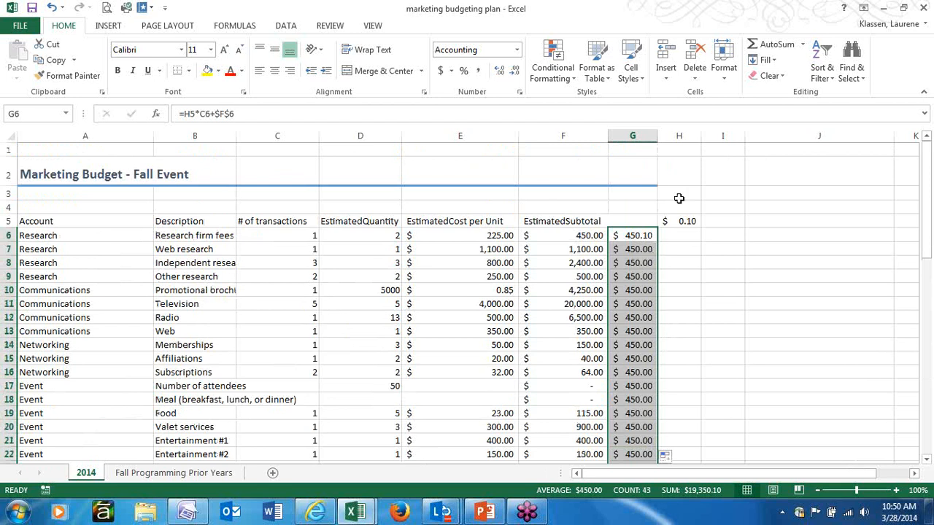
Show the formulas in the sheet and compare the cell references in G6 and G7 to see which ones shifted.
{"action": "left_click", "coordinate": [235, 26]}
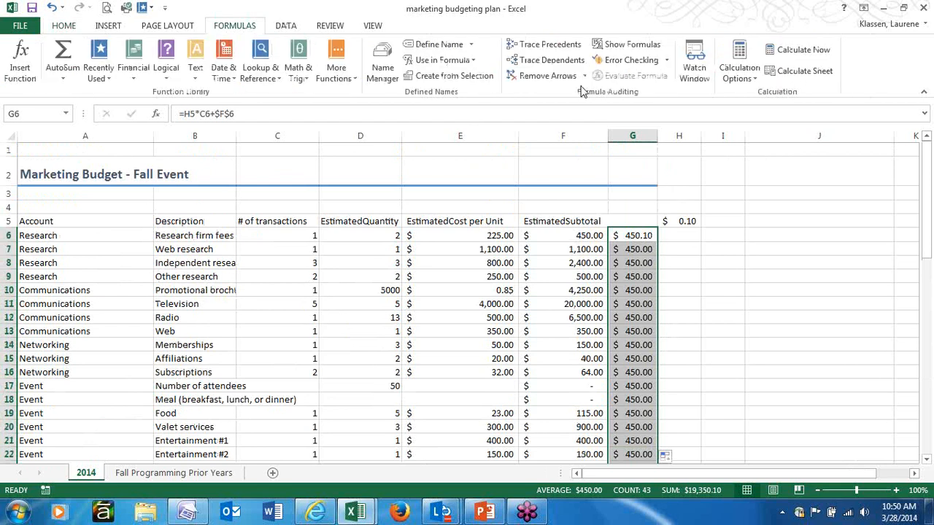
{"action": "left_click", "coordinate": [653, 44]}
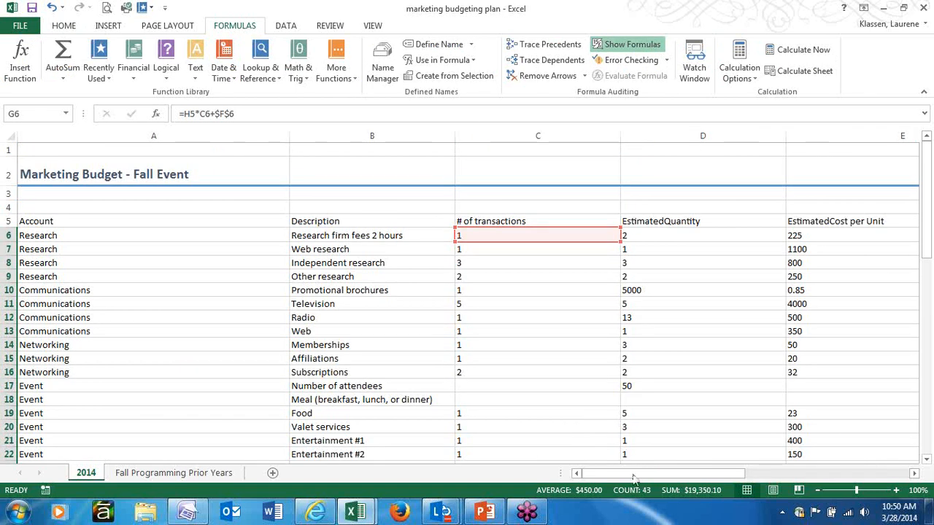
{"action": "left_click_drag", "start_coordinate": [635, 476], "coordinate": [718, 474]}
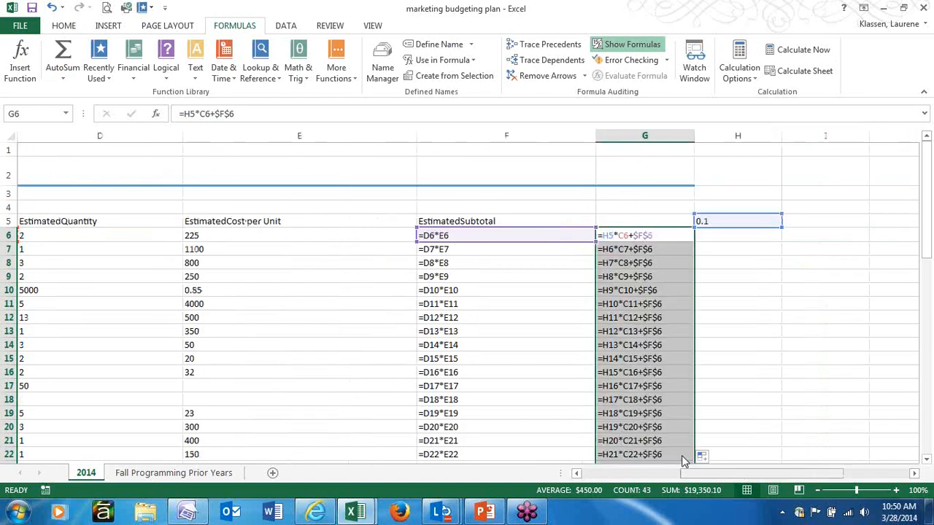
{"action": "left_click", "coordinate": [757, 317]}
{"action": "left_click", "coordinate": [660, 235]}
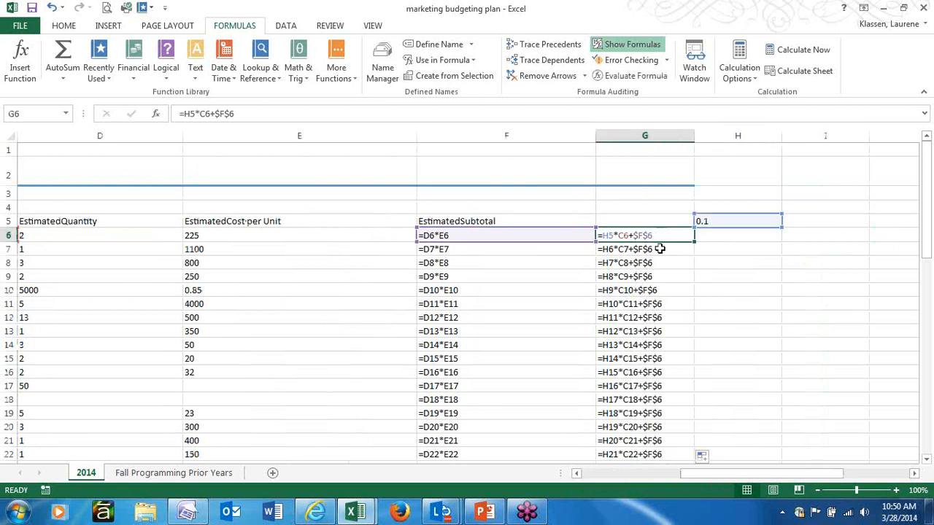
{"action": "left_click", "coordinate": [659, 249]}
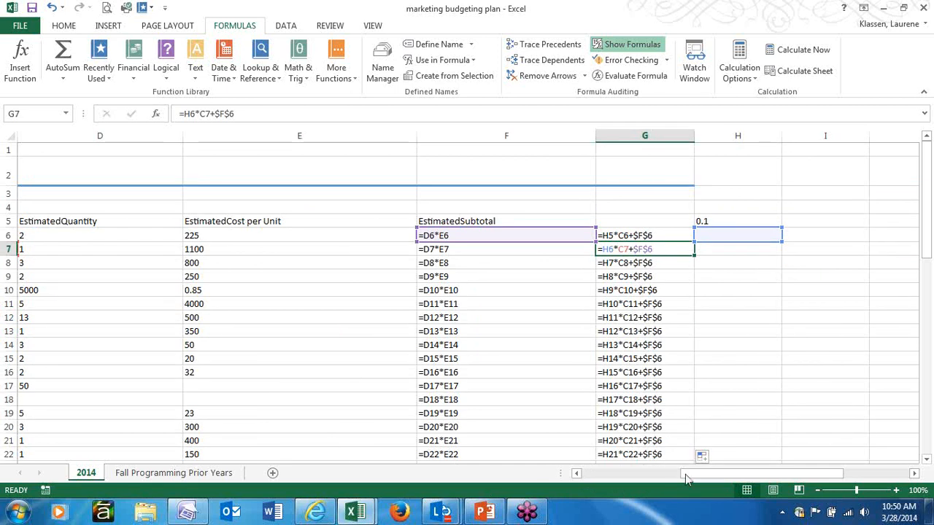
{"action": "mouse_move", "coordinate": [660, 479]}
{"action": "left_mouse_down"}
{"action": "mouse_move", "coordinate": [622, 475]}
{"action": "mouse_move", "coordinate": [664, 477]}
{"action": "mouse_move", "coordinate": [656, 475]}
{"action": "left_mouse_up"}
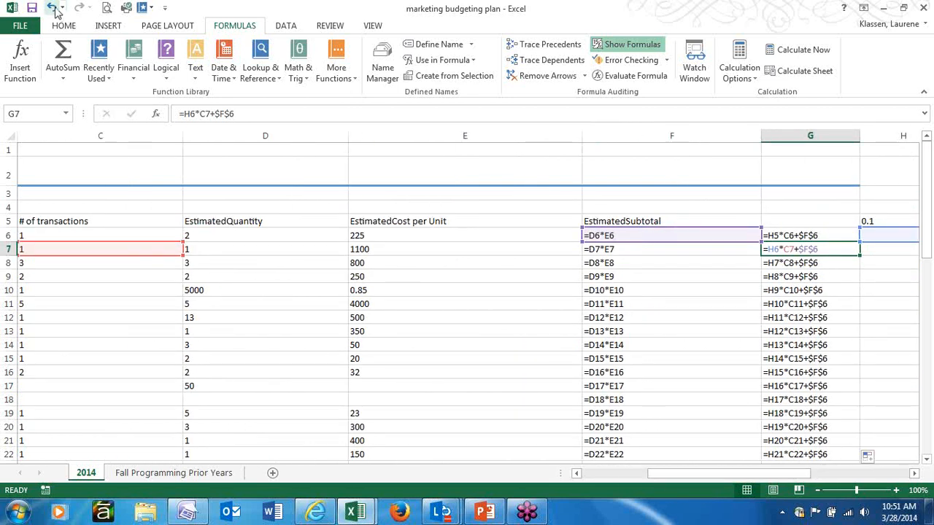
Undo the last fill and the absolute F6 edit in G6, and switch the sheet back to showing values.
{"action": "left_click", "coordinate": [52, 7]}
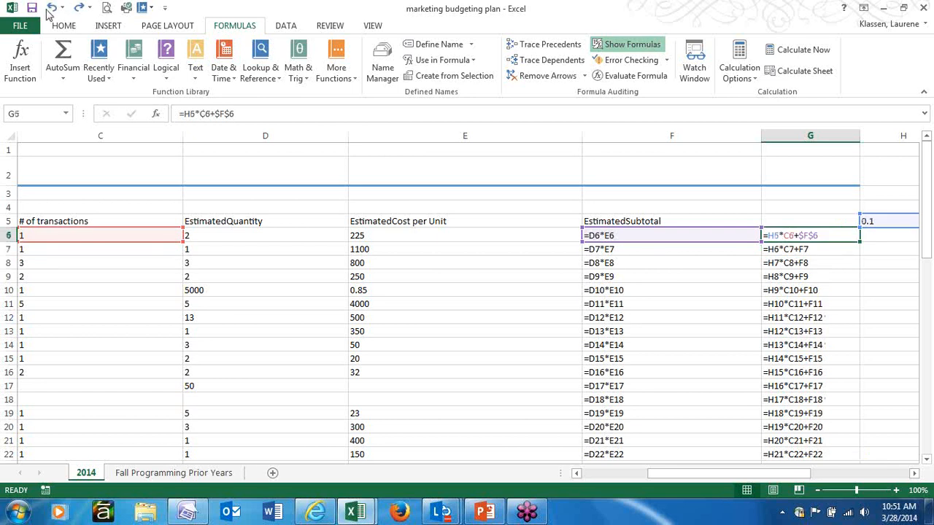
{"action": "left_click", "coordinate": [51, 8]}
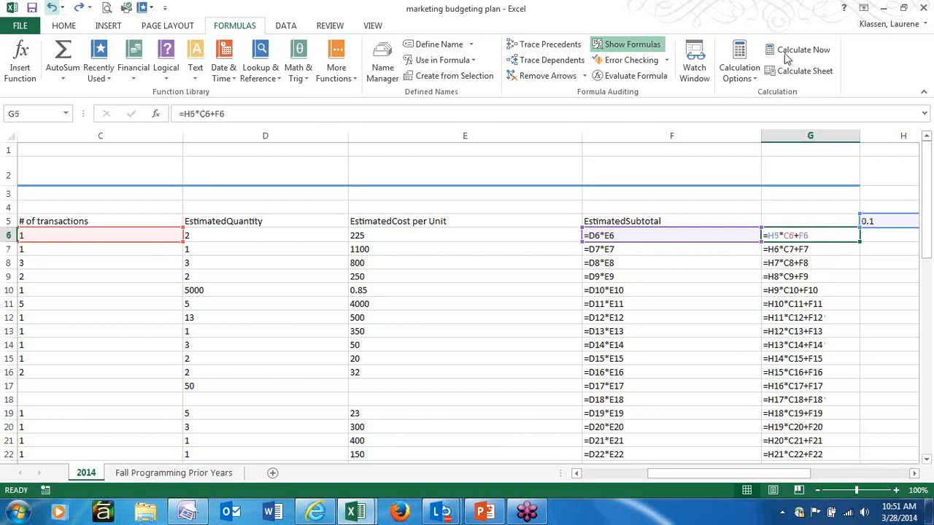
{"action": "left_click", "coordinate": [622, 45]}
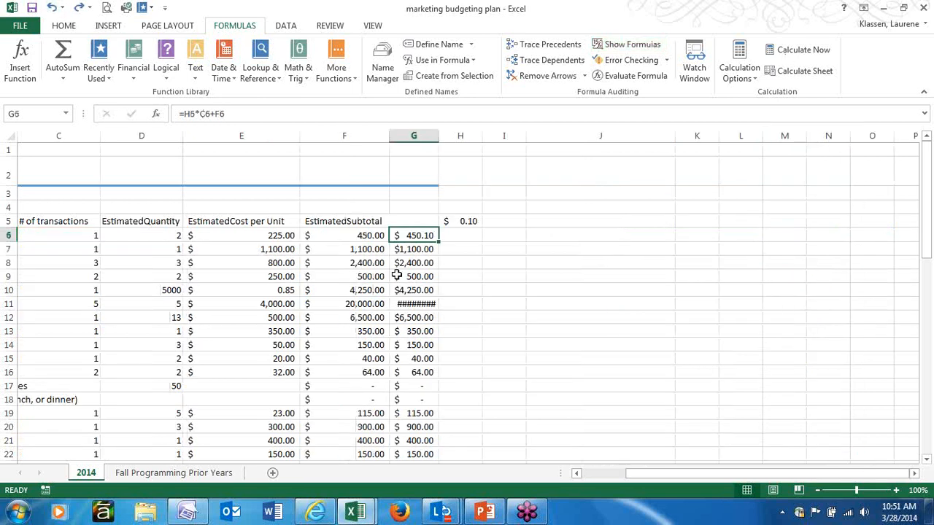
Clear the copied formulas from G7 down through the end of column G, keeping the formula in G6.
{"action": "left_click_drag", "start_coordinate": [423, 486], "coordinate": [417, 433]}
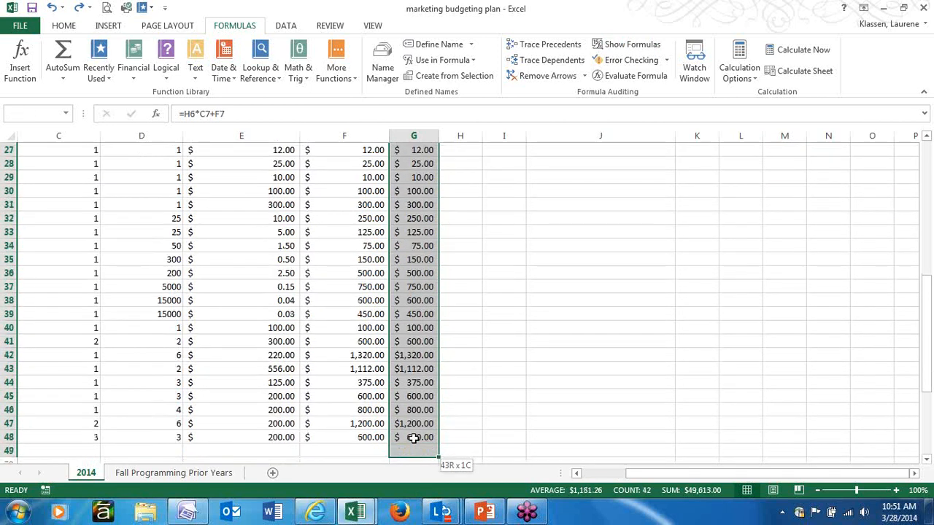
{"action": "scroll", "coordinate": [457, 397], "scroll_direction": "up", "scroll_amount": 9}
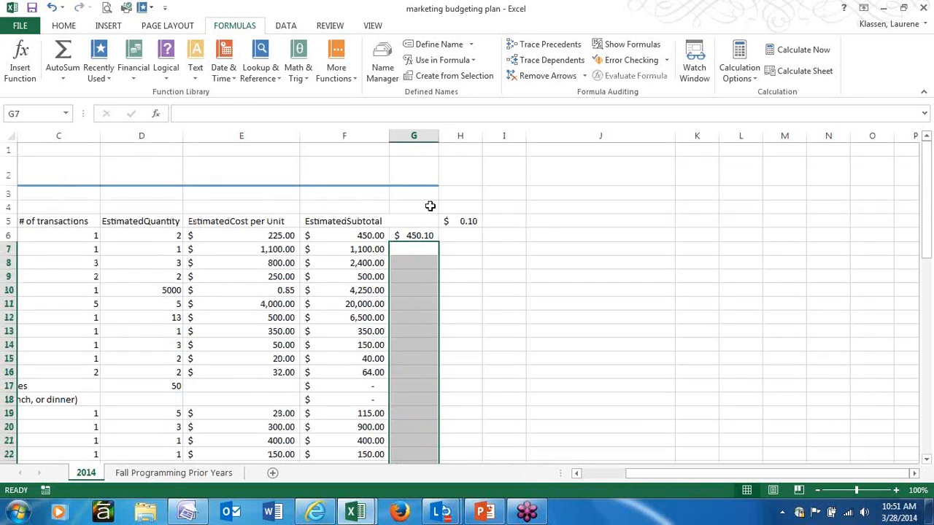
{"action": "left_click", "coordinate": [411, 250]}
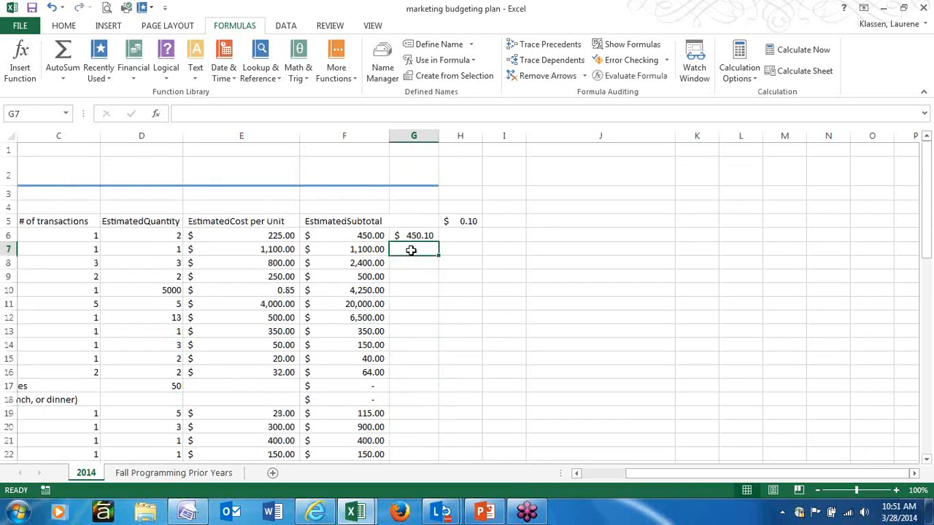
Make the H5 reference absolute in the G6 formula, giving =$H$5*C6+F6.
{"action": "left_click", "coordinate": [417, 235]}
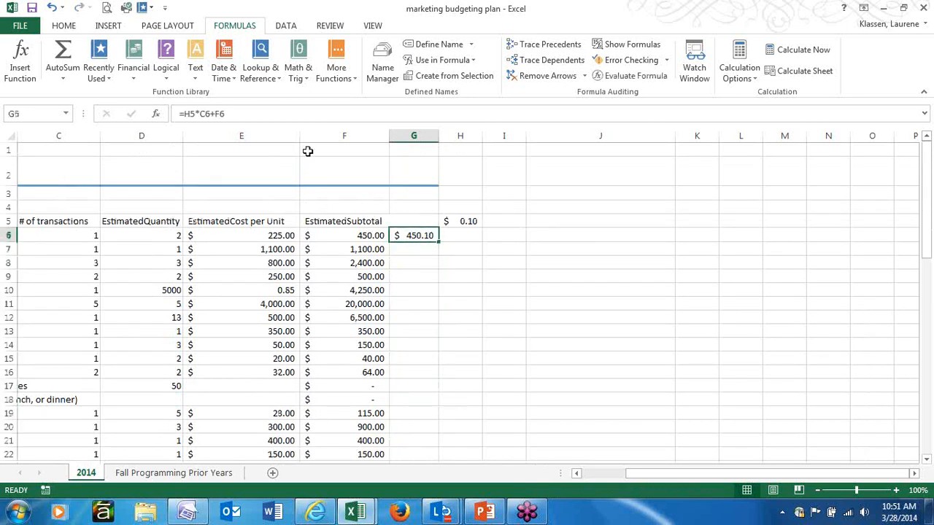
{"action": "left_click", "coordinate": [283, 110]}
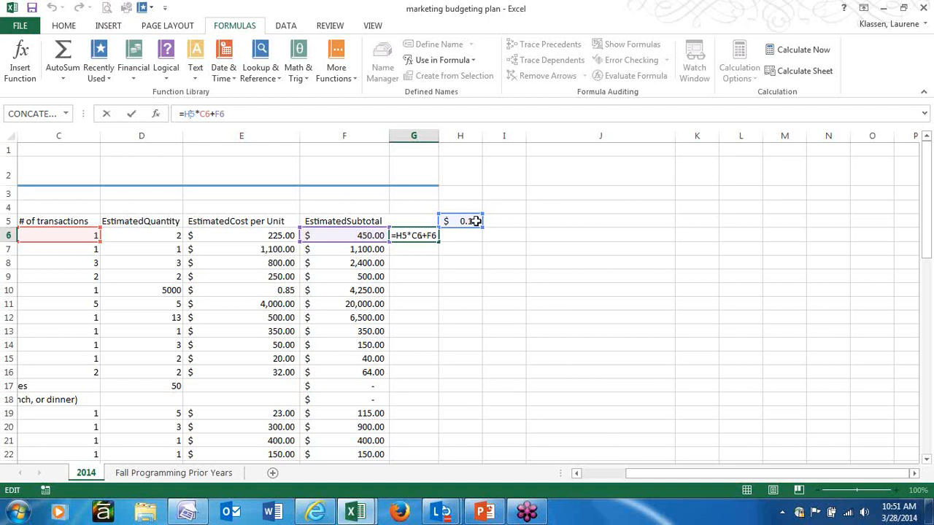
{"action": "key", "text": "F4"}
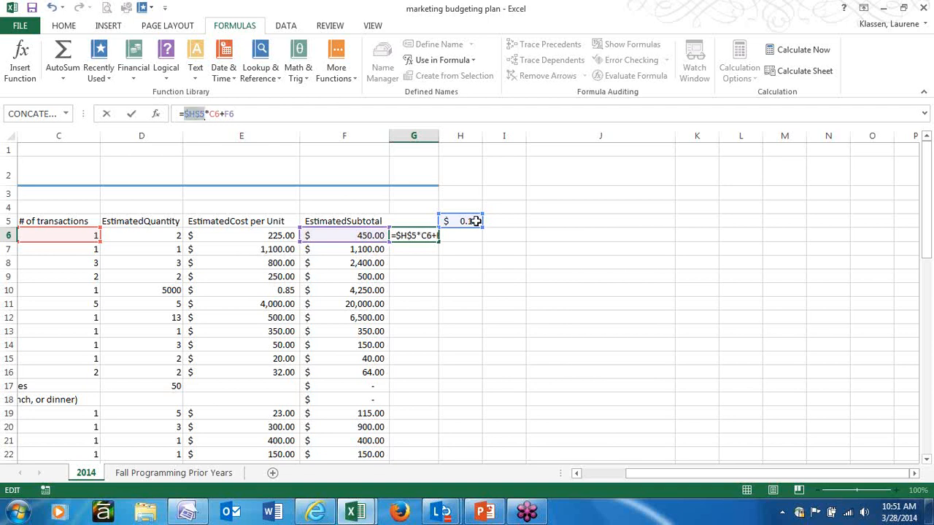
{"action": "key", "text": "Return"}
Fill the G6 formula with the absolute $H$5 reference down through G48.
{"action": "left_click", "coordinate": [419, 236]}
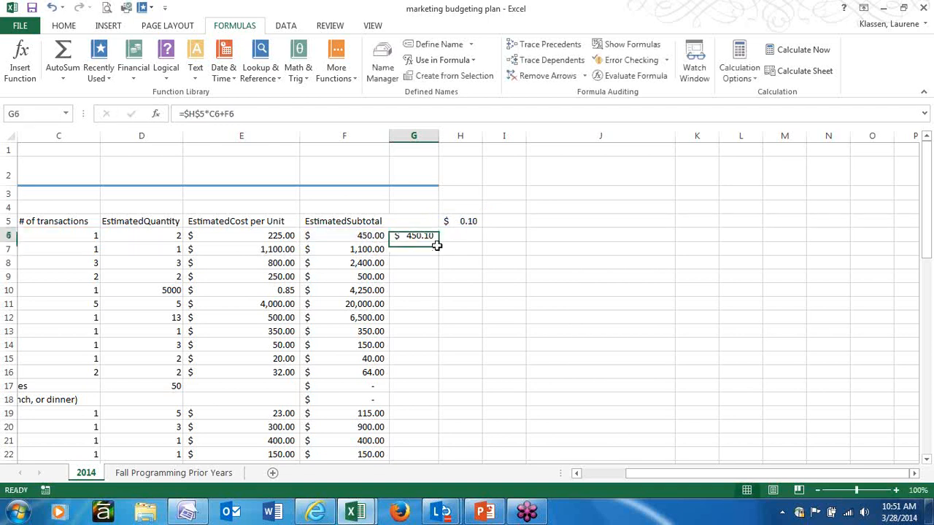
{"action": "left_click_drag", "start_coordinate": [441, 242], "coordinate": [442, 243]}
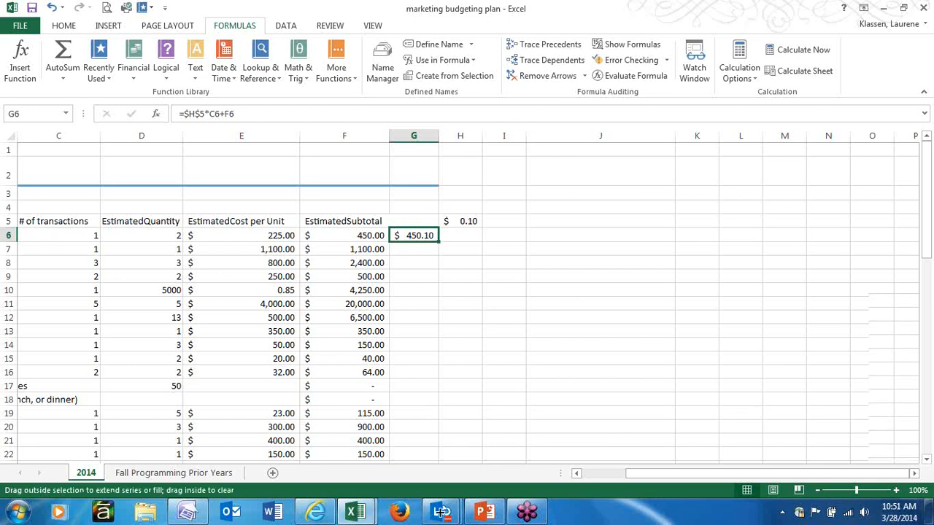
{"action": "mouse_move", "coordinate": [442, 511]}
{"action": "left_mouse_down"}
{"action": "mouse_move", "coordinate": [443, 519]}
{"action": "mouse_move", "coordinate": [419, 427]}
{"action": "left_mouse_up"}
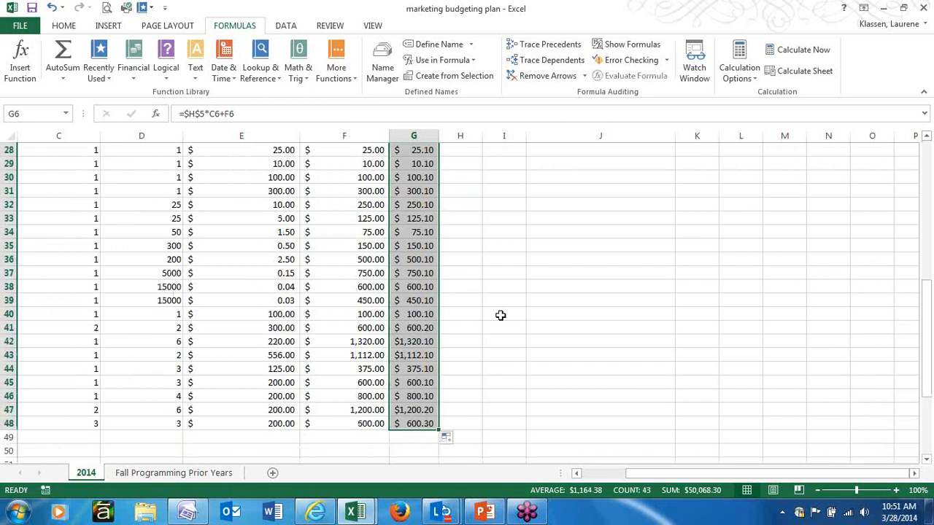
{"action": "scroll", "coordinate": [500, 315], "scroll_direction": "up", "scroll_amount": 9}
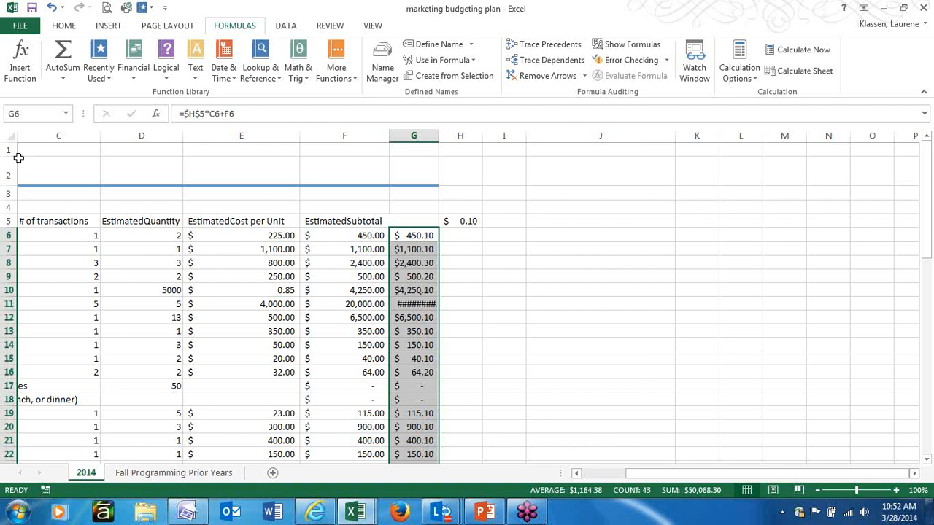
AutoFit the width of all columns in the sheet and check the column G amounts down to row 48.
{"action": "left_click", "coordinate": [12, 135]}
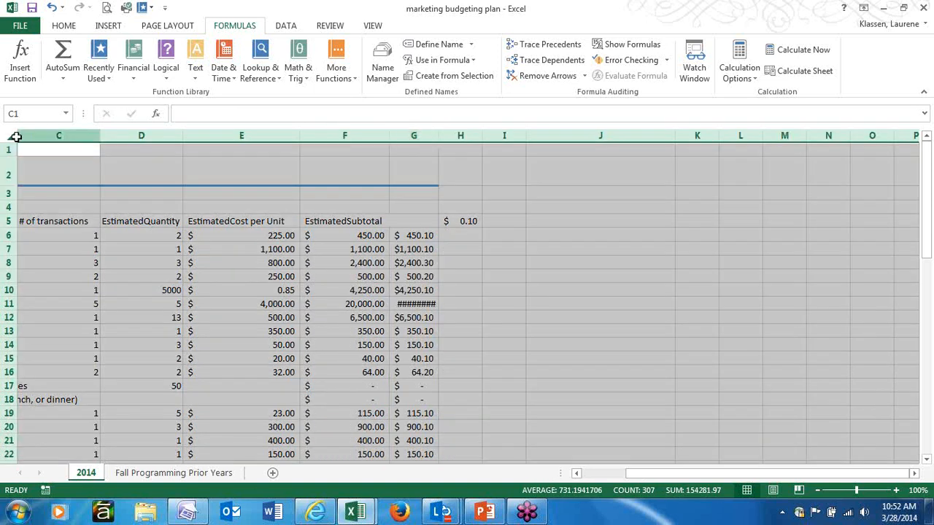
{"action": "double_click", "coordinate": [441, 138]}
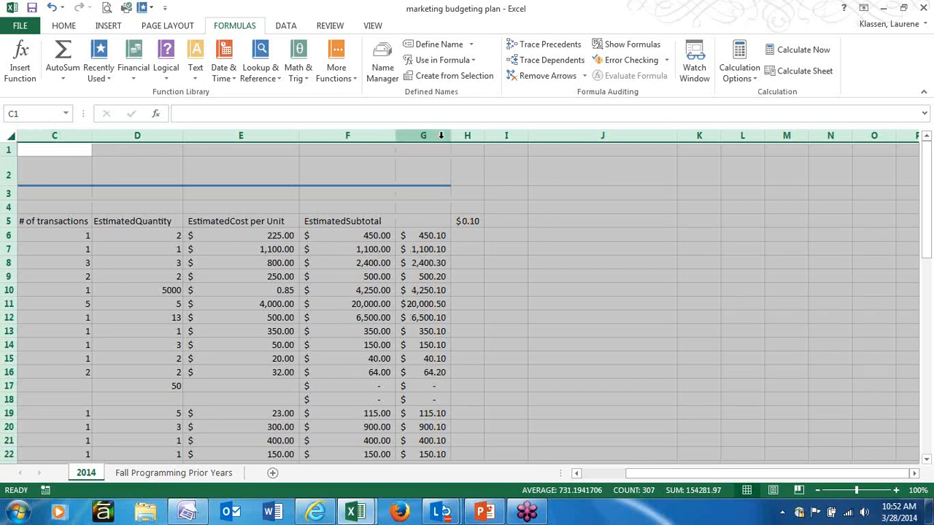
{"action": "left_click", "coordinate": [500, 326]}
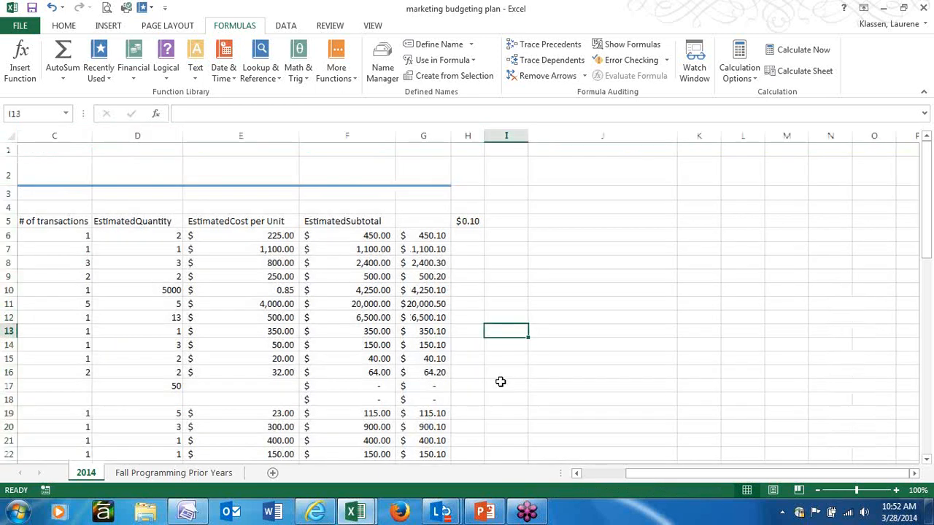
{"action": "scroll", "coordinate": [497, 380], "scroll_direction": "down", "scroll_amount": 3}
{"action": "scroll", "coordinate": [497, 380], "scroll_direction": "down", "scroll_amount": 10}
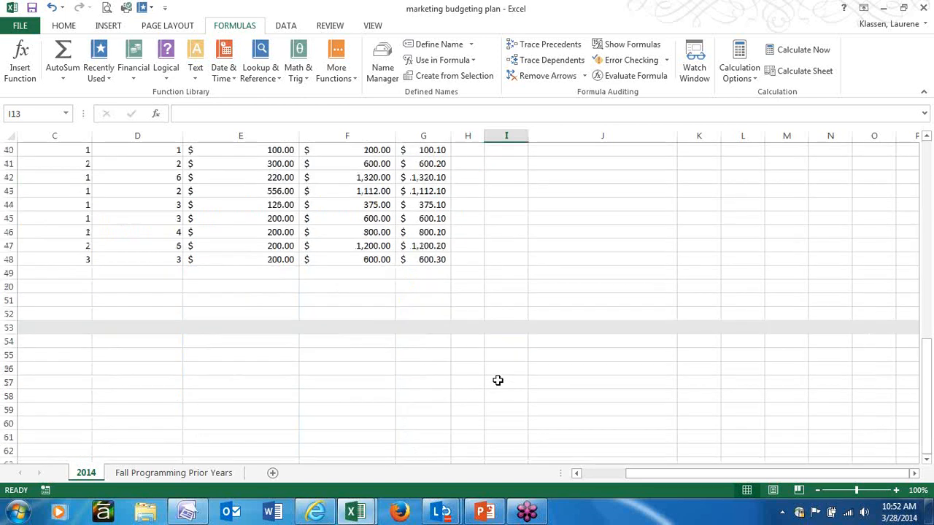
{"action": "scroll", "coordinate": [498, 380], "scroll_direction": "up", "scroll_amount": 5}
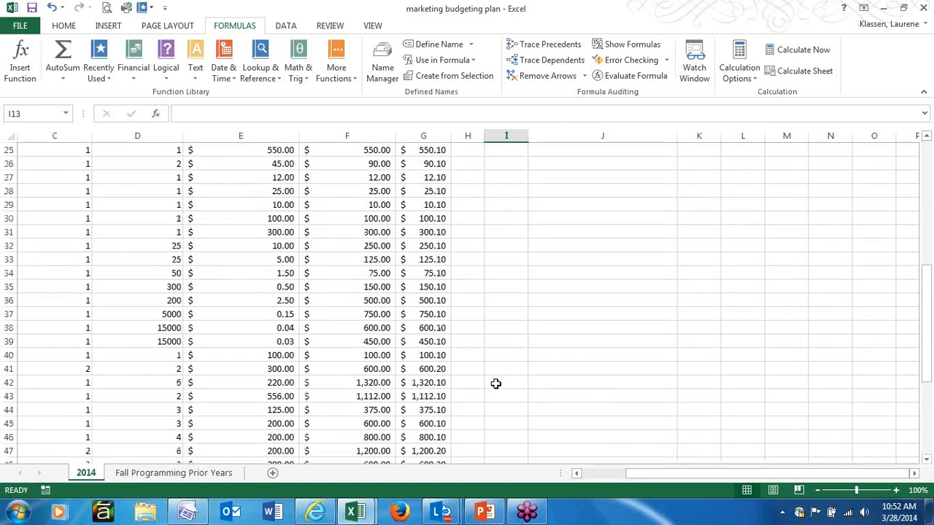
{"action": "scroll", "coordinate": [496, 380], "scroll_direction": "down", "scroll_amount": 1}
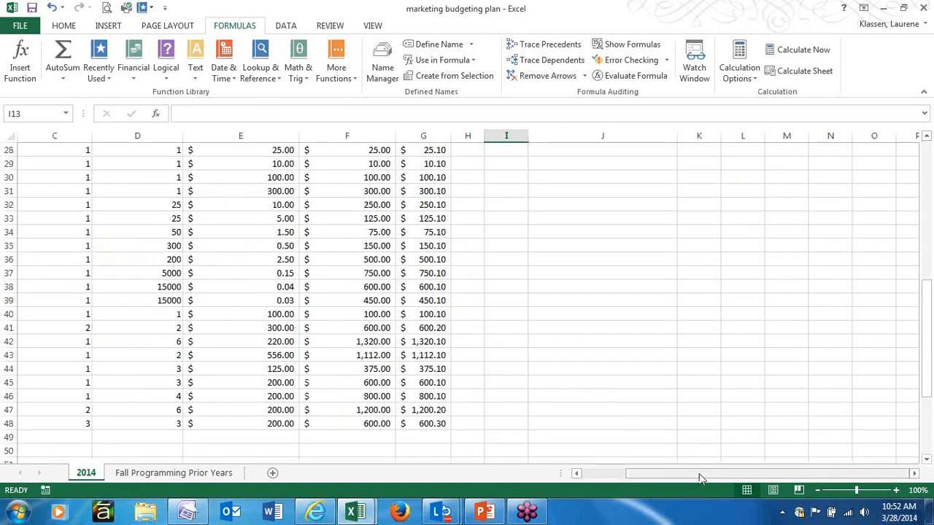
{"action": "left_click_drag", "start_coordinate": [699, 479], "coordinate": [567, 480]}
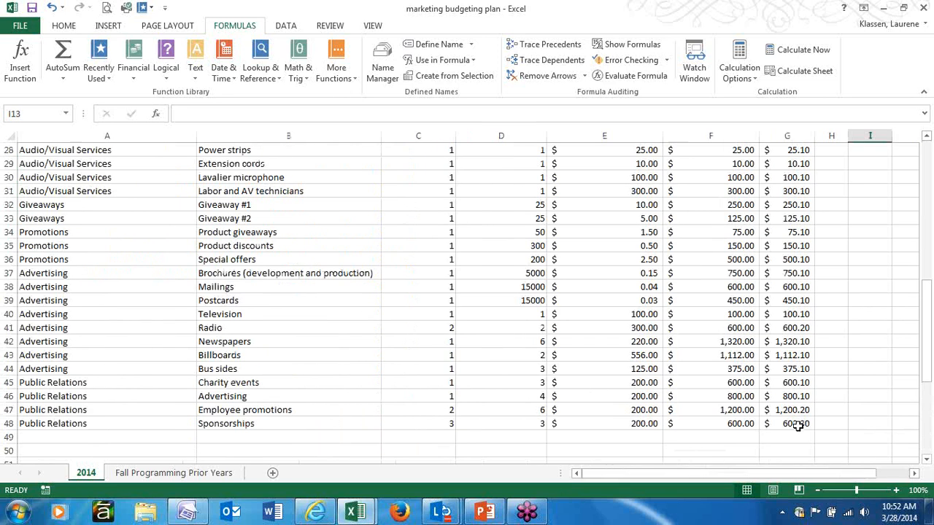
{"action": "scroll", "coordinate": [798, 427], "scroll_direction": "up", "scroll_amount": 9}
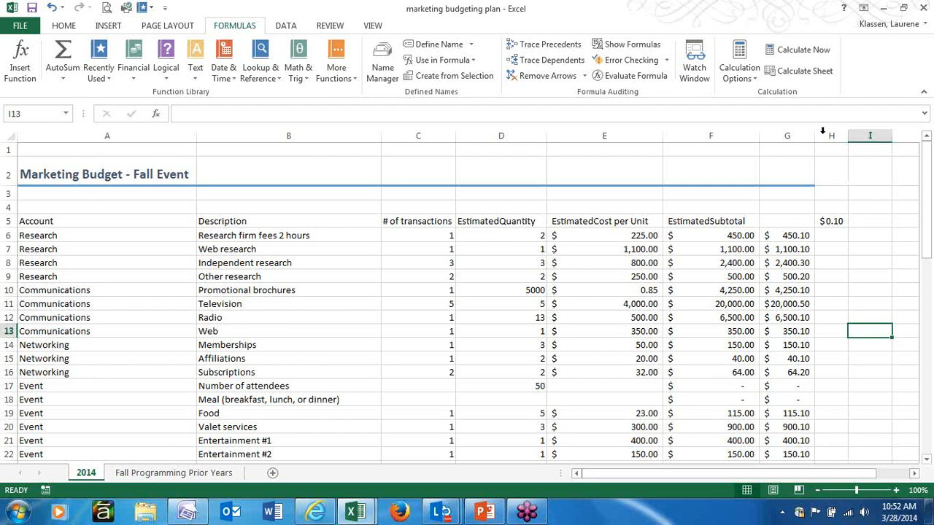
Clear the contents of columns G and H to remove the transaction charge and its calculations.
{"action": "left_click_drag", "start_coordinate": [803, 136], "coordinate": [836, 145]}
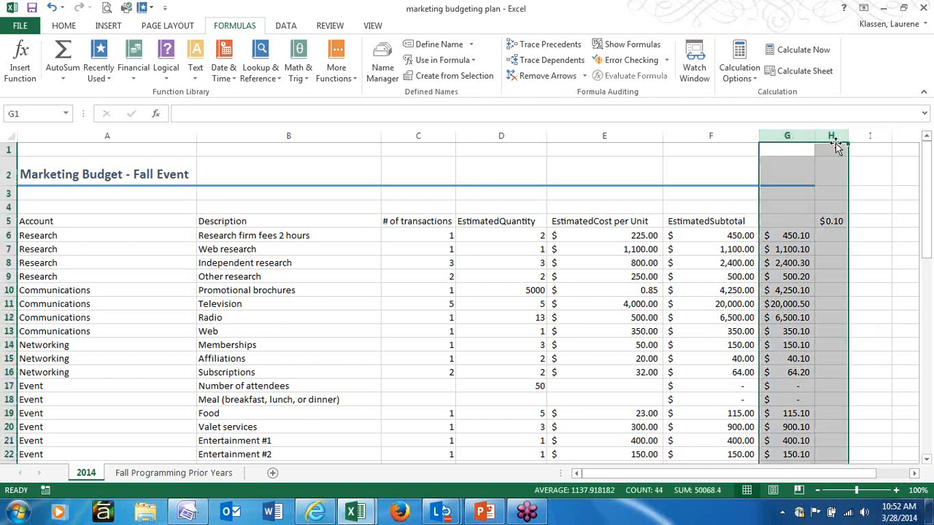
{"action": "key", "text": "Delete"}
{"action": "left_click", "coordinate": [788, 249]}
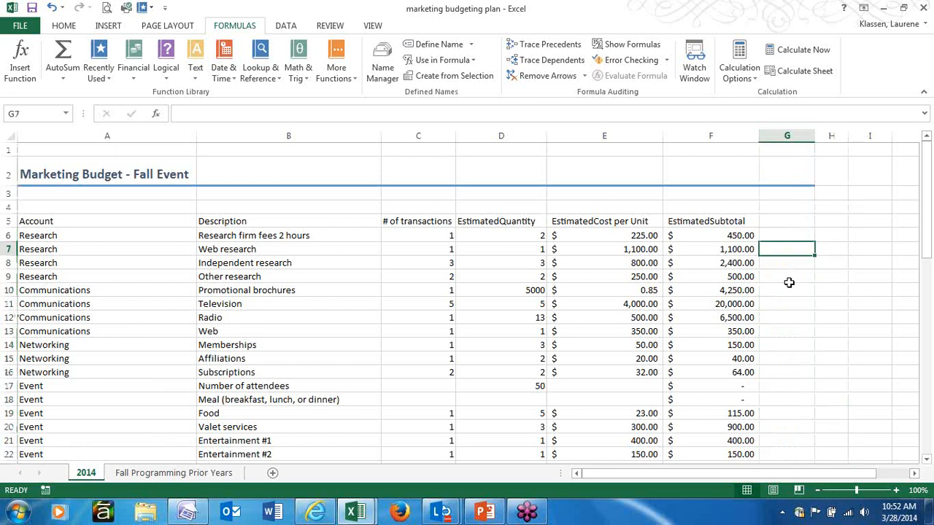
{"action": "scroll", "coordinate": [788, 282], "scroll_direction": "down", "scroll_amount": 3}
{"action": "scroll", "coordinate": [789, 283], "scroll_direction": "up", "scroll_amount": 3}
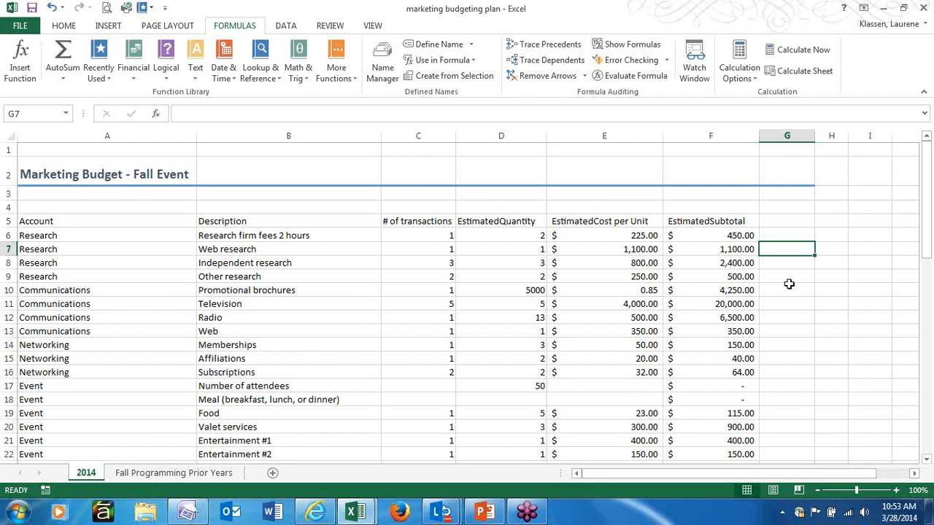
Format the budget range A5:F48 as a table with headers, using the Light style with the solid light-blue header row.
{"action": "left_click", "coordinate": [685, 316]}
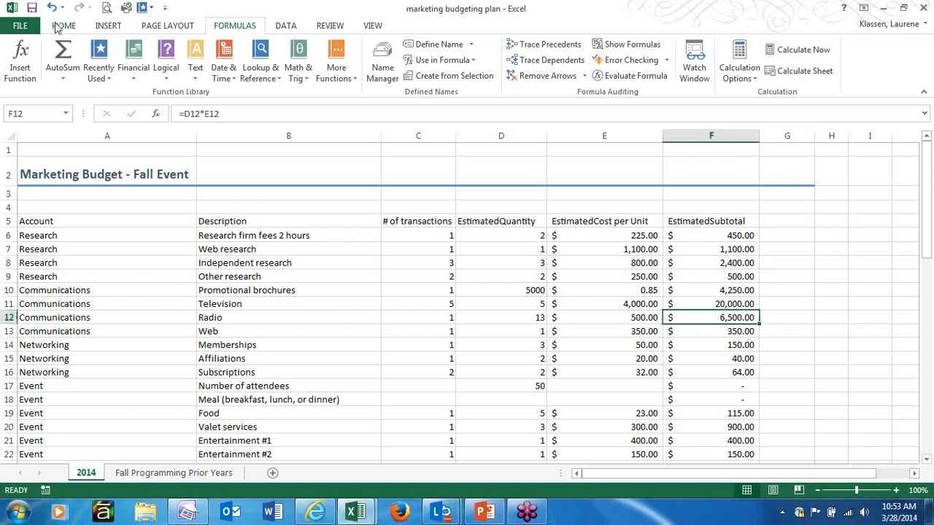
{"action": "left_click", "coordinate": [63, 26]}
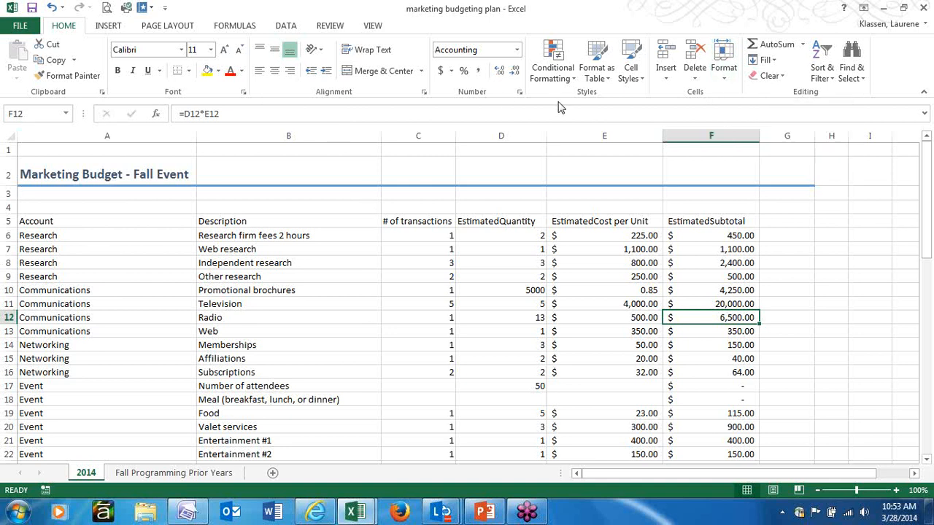
{"action": "left_click", "coordinate": [596, 60]}
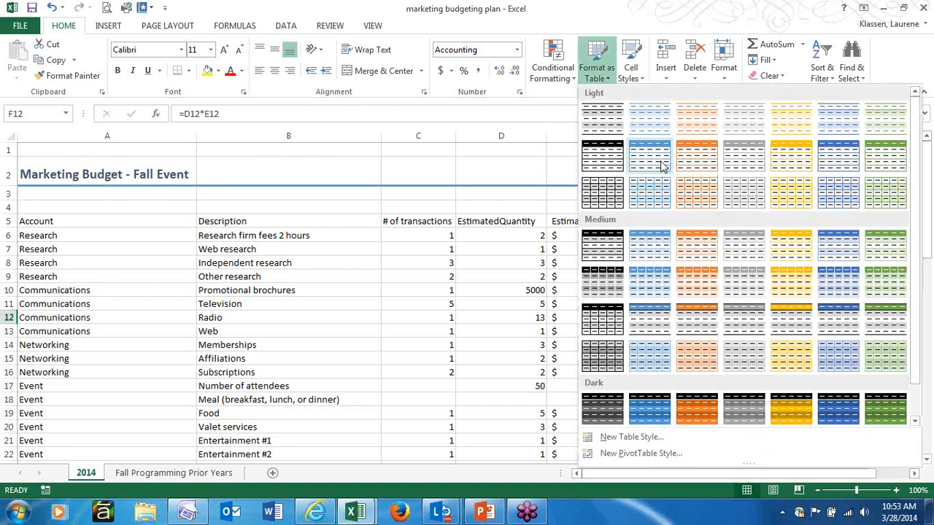
{"action": "key", "text": "Escape"}
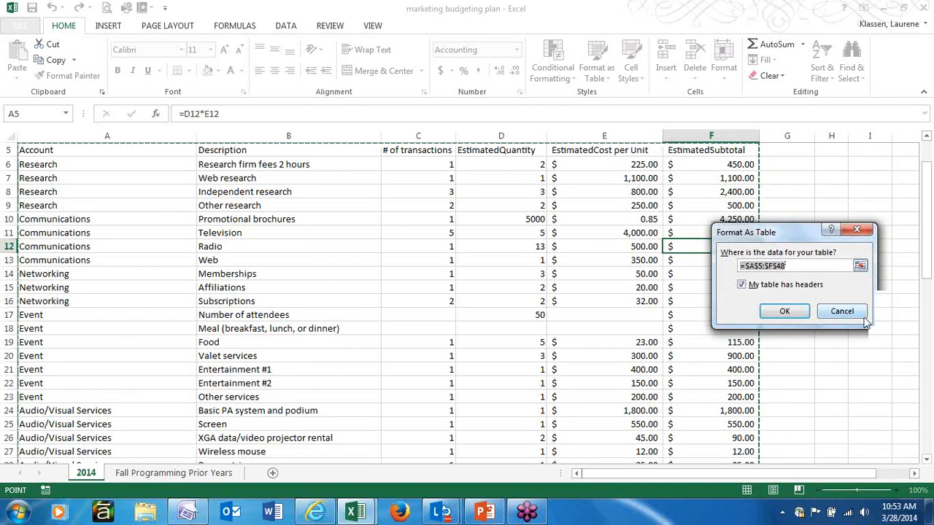
{"action": "left_click", "coordinate": [739, 282]}
{"action": "left_click", "coordinate": [741, 284]}
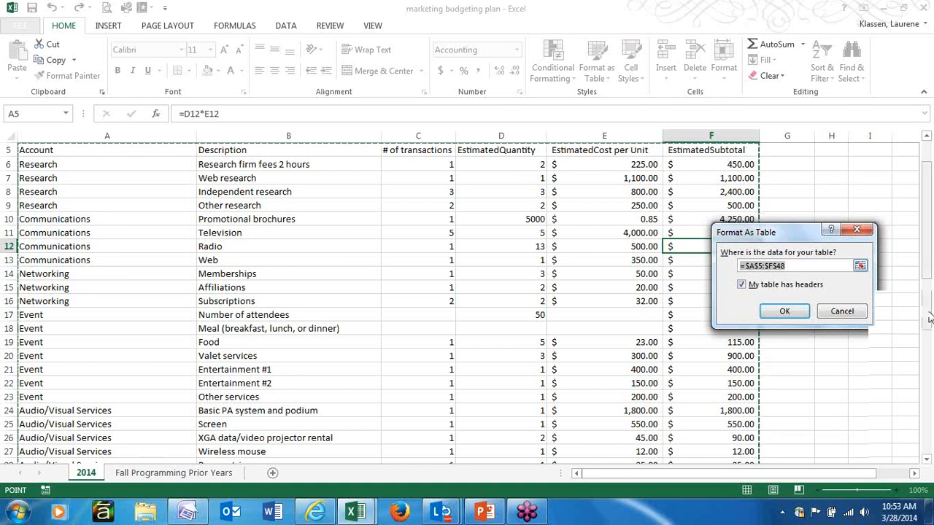
{"action": "scroll", "coordinate": [929, 317], "scroll_direction": "down", "scroll_amount": 3}
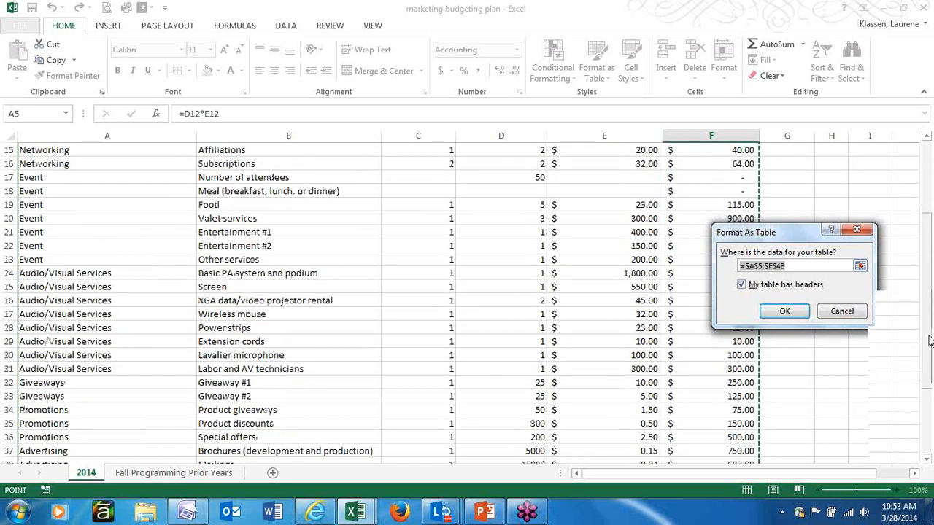
{"action": "scroll", "coordinate": [929, 341], "scroll_direction": "down", "scroll_amount": 4}
{"action": "scroll", "coordinate": [928, 358], "scroll_direction": "down", "scroll_amount": 1}
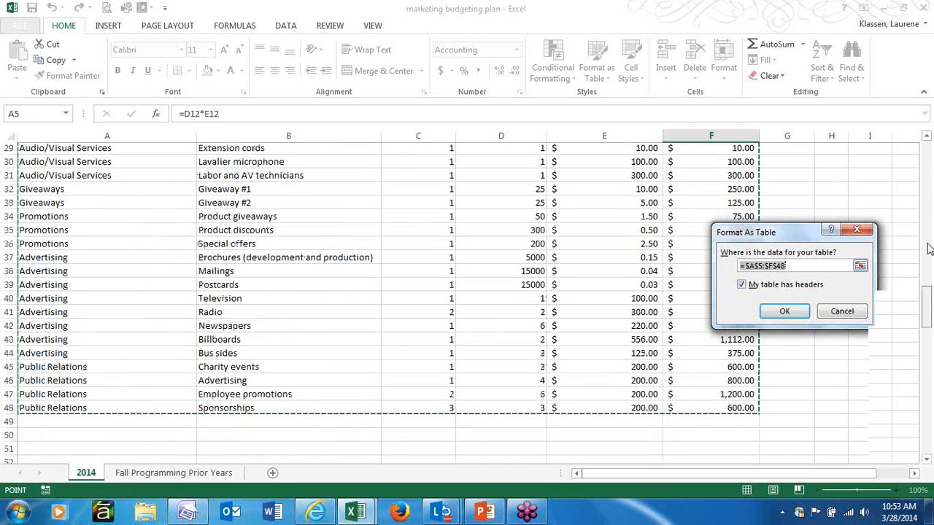
{"action": "scroll", "coordinate": [929, 357], "scroll_direction": "up", "scroll_amount": 9}
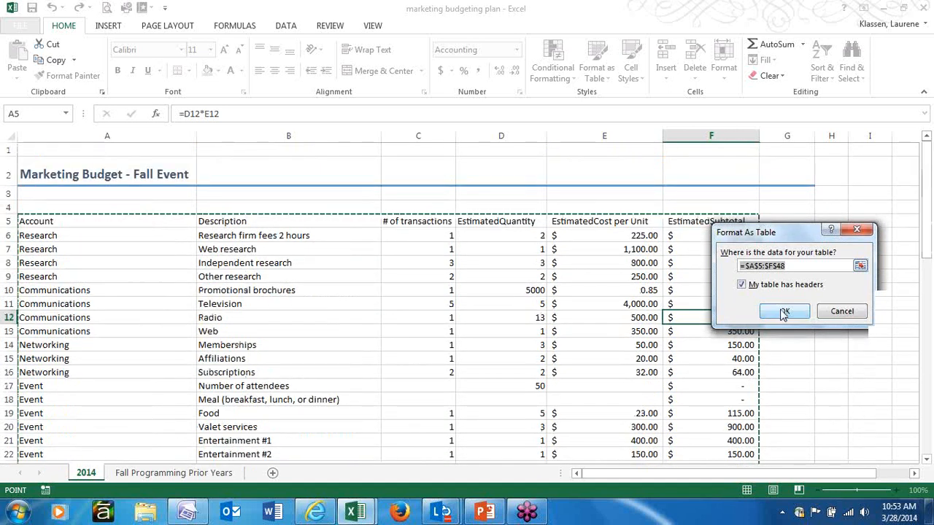
{"action": "left_click", "coordinate": [781, 311]}
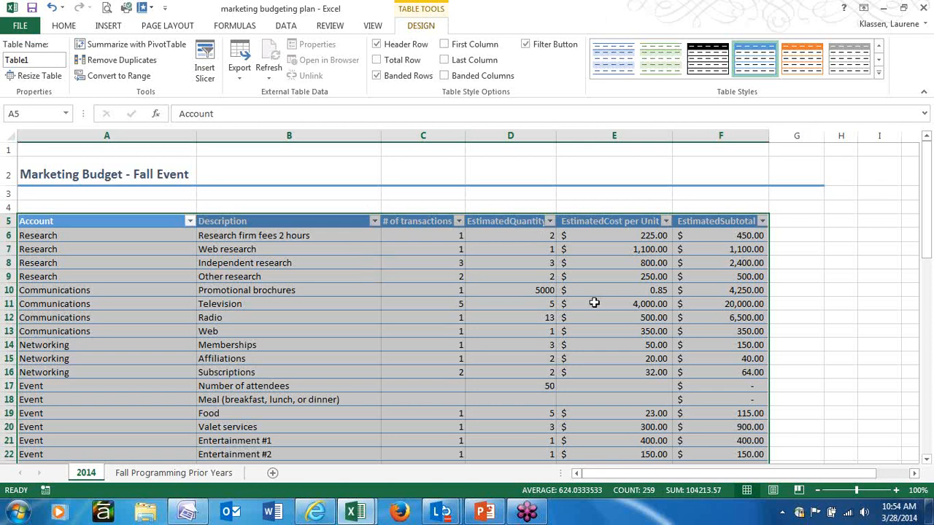
Preview other table styles on the budget table and keep the blue-header Light style.
{"action": "left_click", "coordinate": [543, 303]}
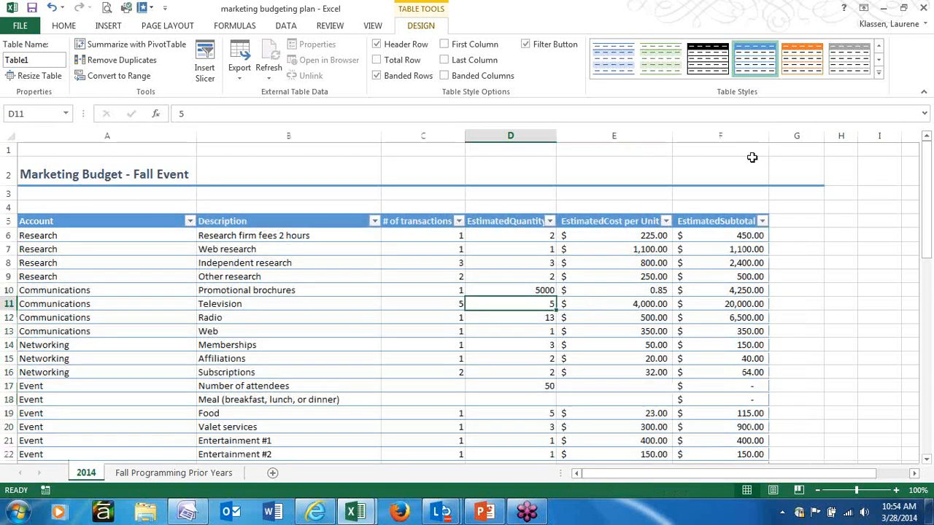
{"action": "left_click", "coordinate": [879, 73]}
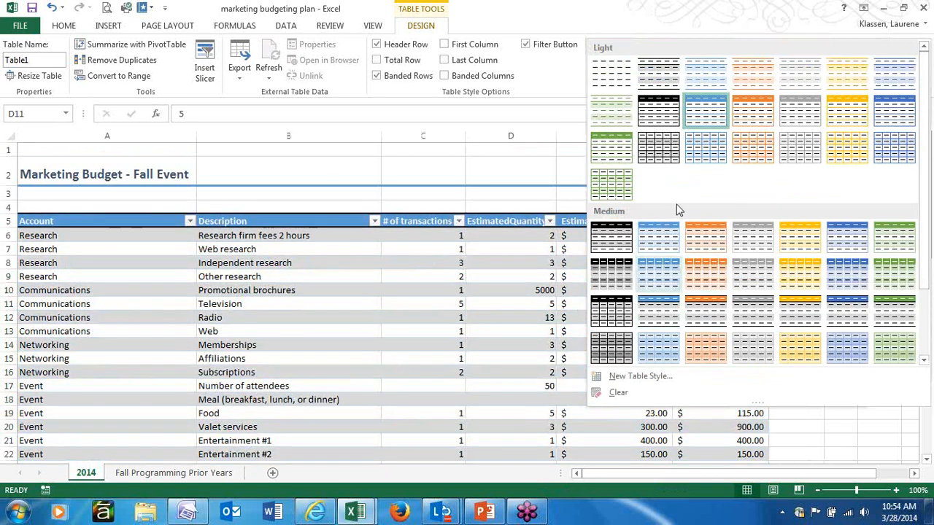
{"action": "left_click", "coordinate": [715, 117]}
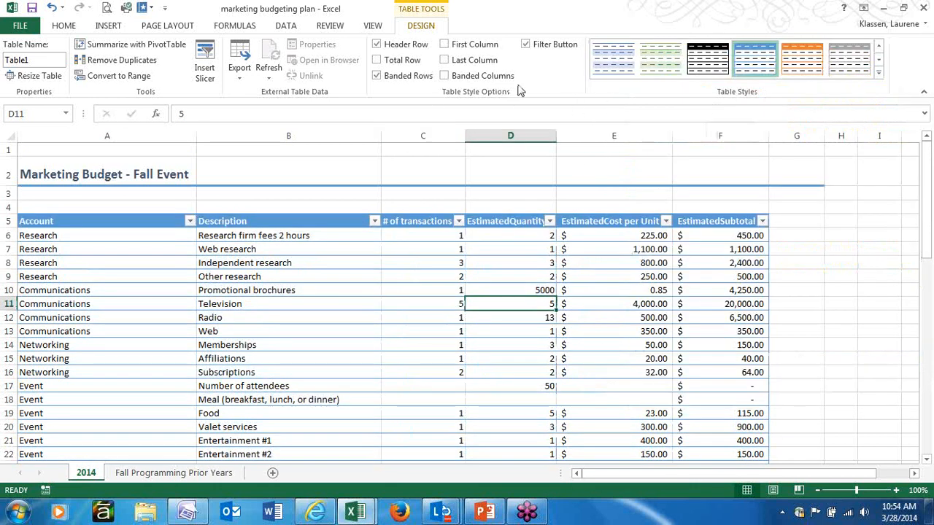
Try first-column emphasis and banded columns on the table, and keep only the last column emphasized.
{"action": "left_click", "coordinate": [445, 45]}
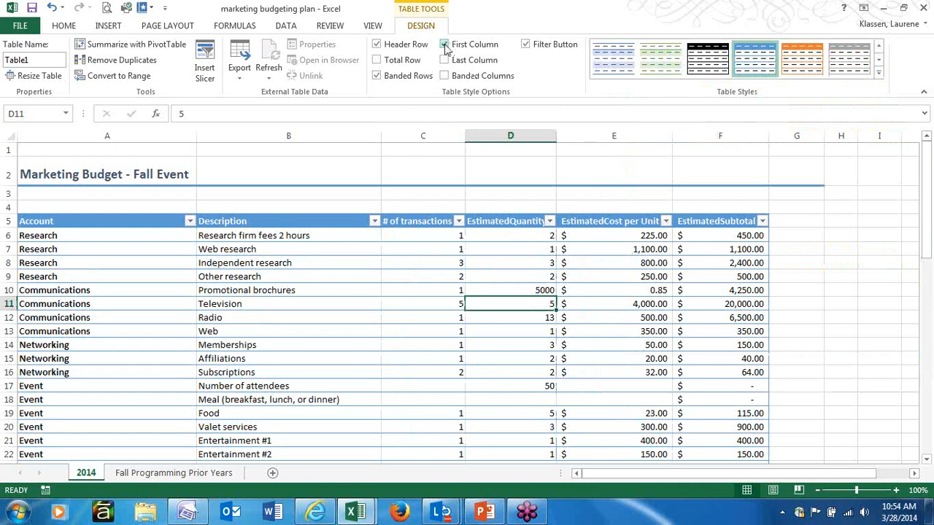
{"action": "left_click", "coordinate": [445, 45]}
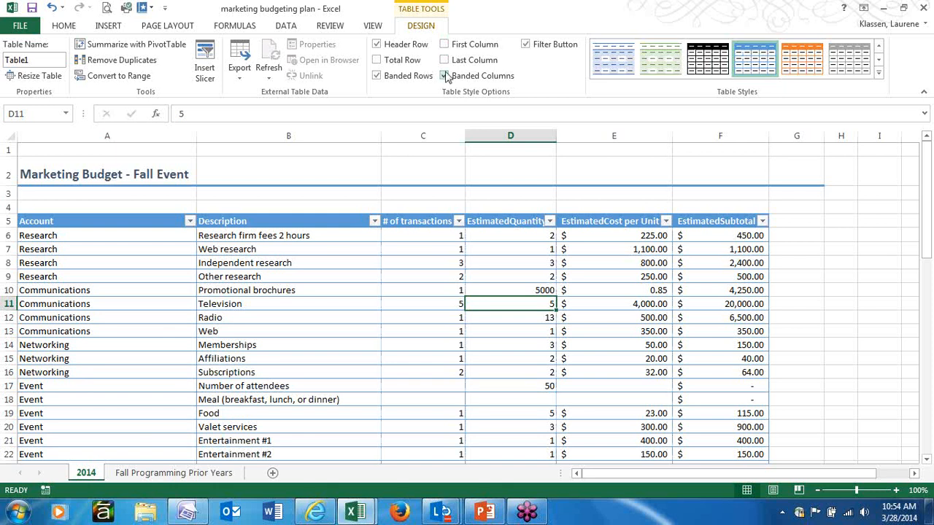
{"action": "left_click", "coordinate": [443, 76]}
{"action": "left_click", "coordinate": [445, 62]}
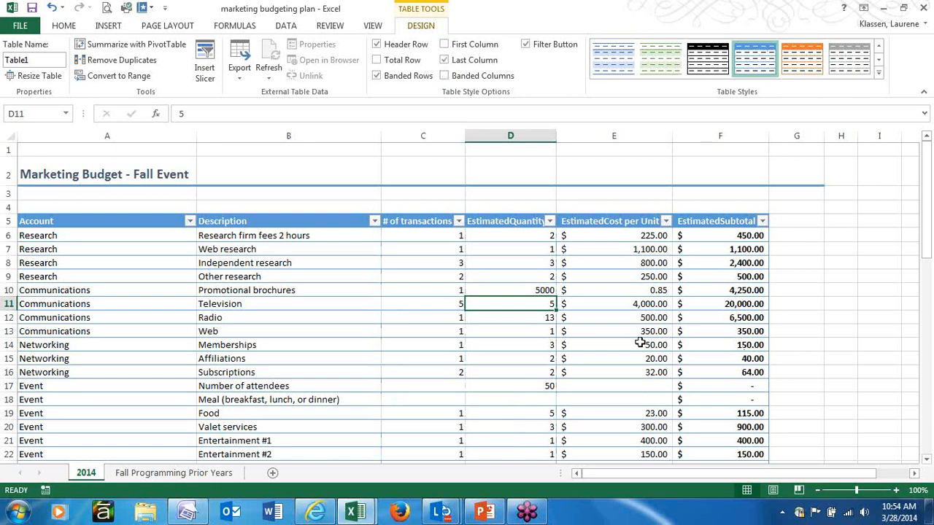
Try banded columns instead of banded rows, preview table styles such as Table Style Light 7, and switch back to banded rows.
{"action": "left_click", "coordinate": [389, 80]}
{"action": "left_click", "coordinate": [454, 79]}
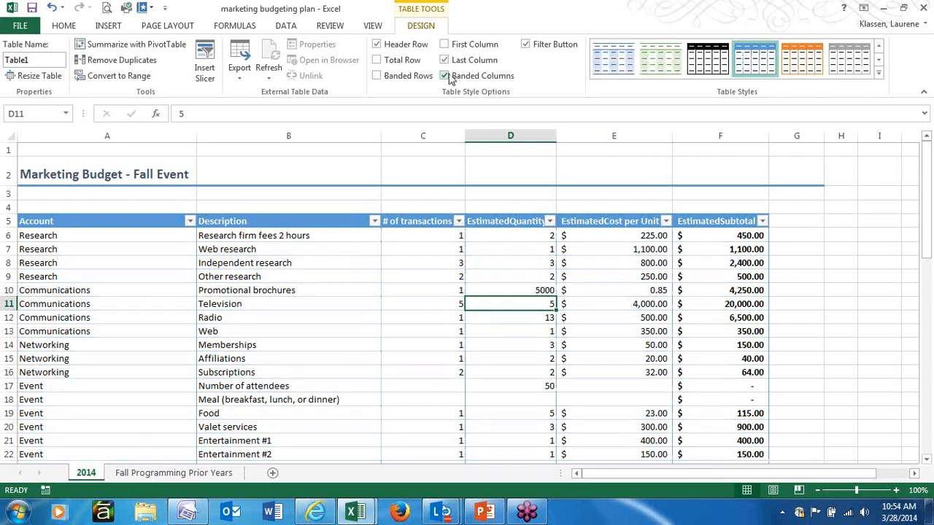
{"action": "left_click", "coordinate": [879, 76]}
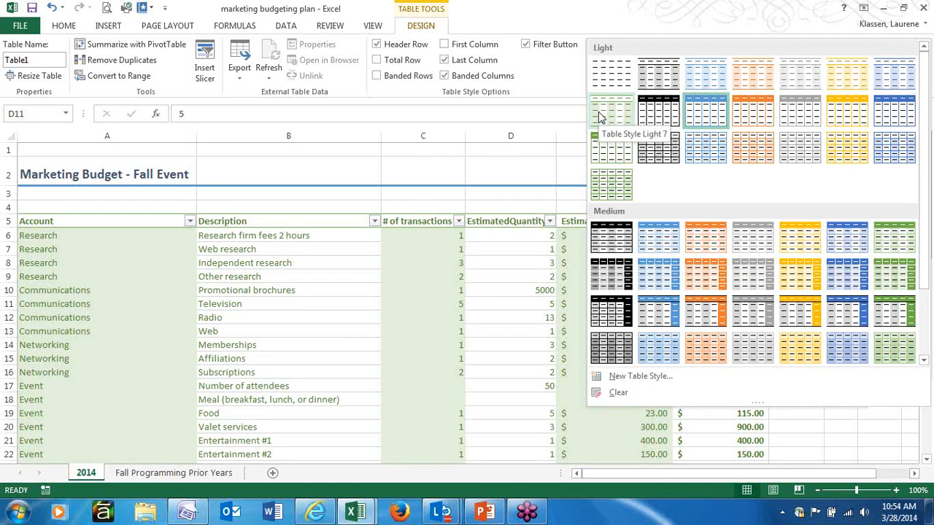
{"action": "left_click", "coordinate": [442, 76]}
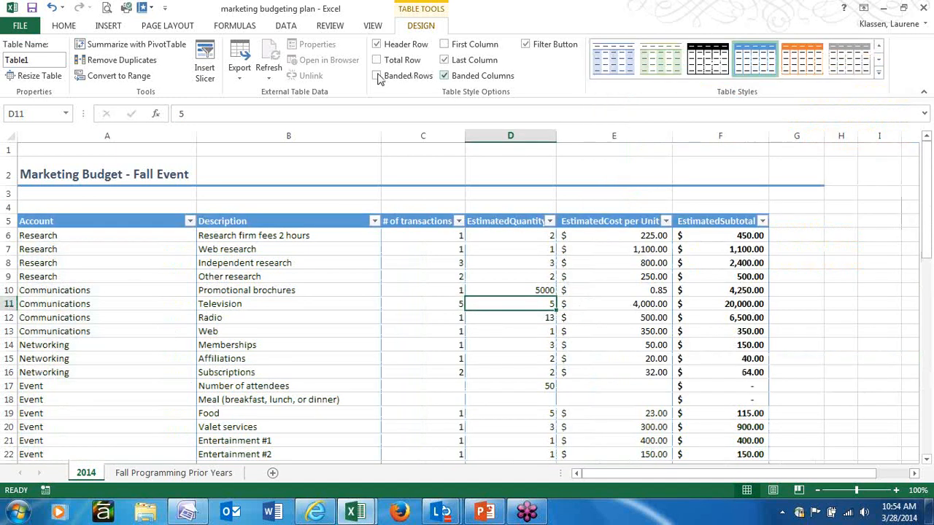
{"action": "left_click", "coordinate": [410, 76]}
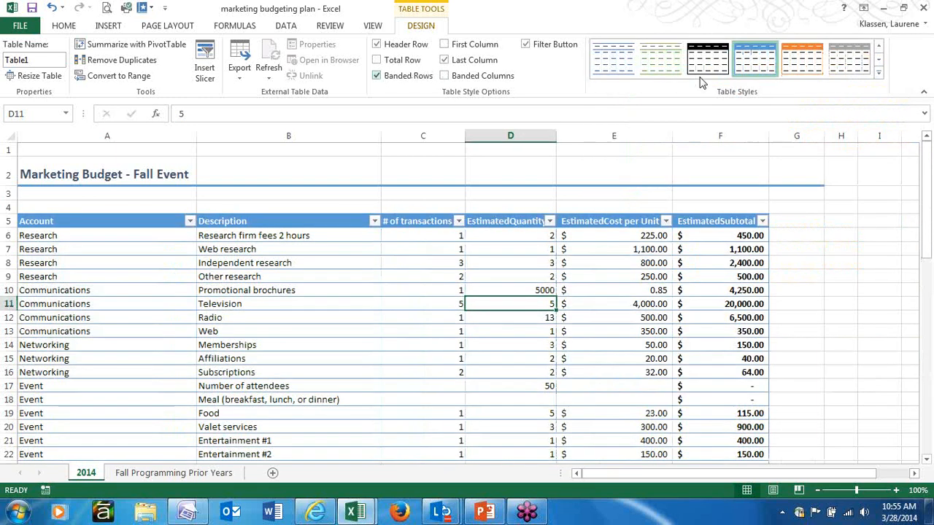
Apply the light-blue banded Medium style to the budget table and add a total row.
{"action": "left_click", "coordinate": [878, 72]}
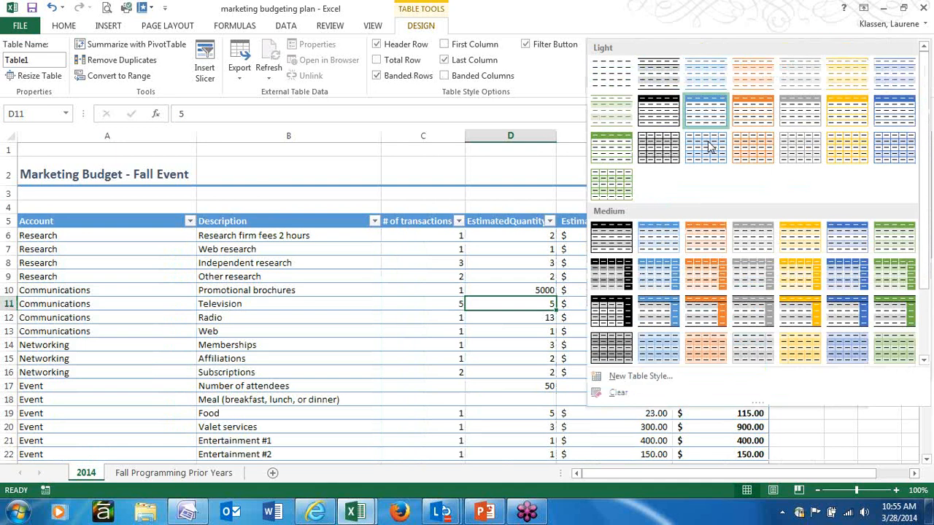
{"action": "left_click", "coordinate": [663, 247]}
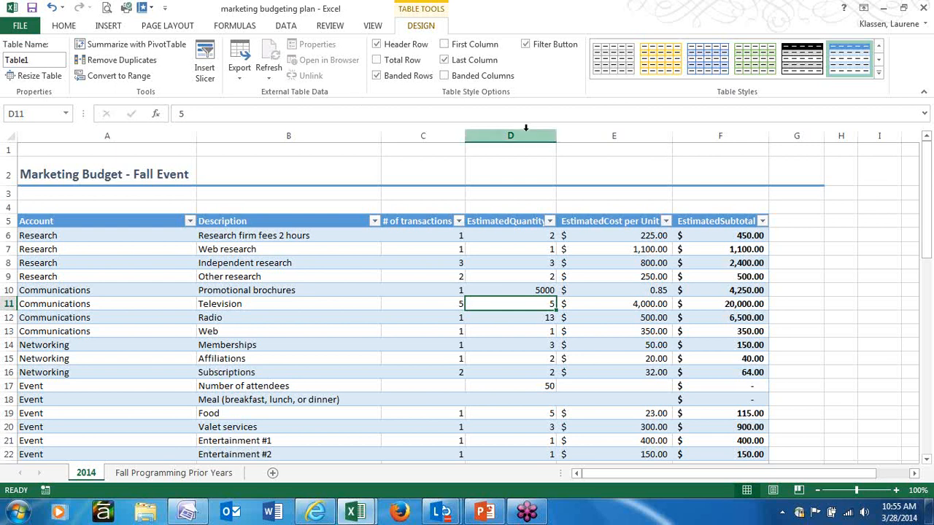
{"action": "left_click", "coordinate": [378, 60]}
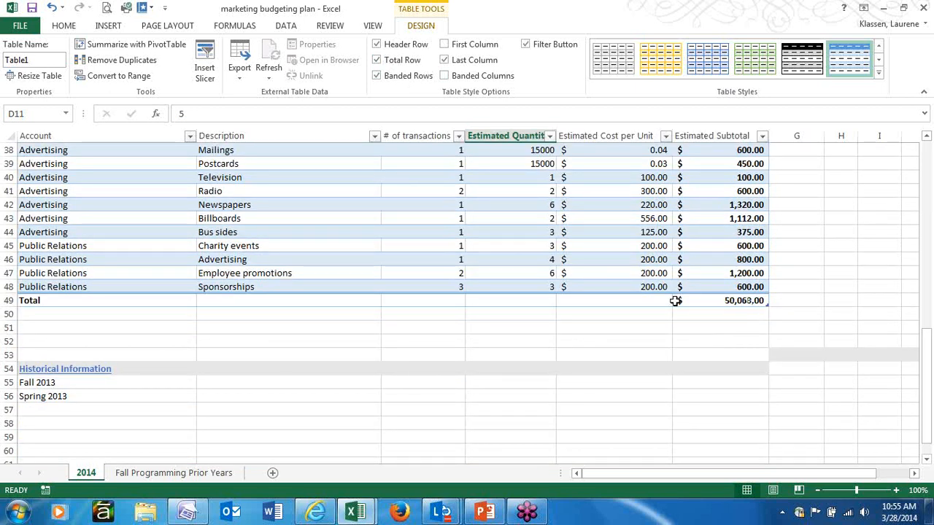
Calculate the Max of Estimated Cost per Unit in the table's total row.
{"action": "left_click", "coordinate": [660, 300]}
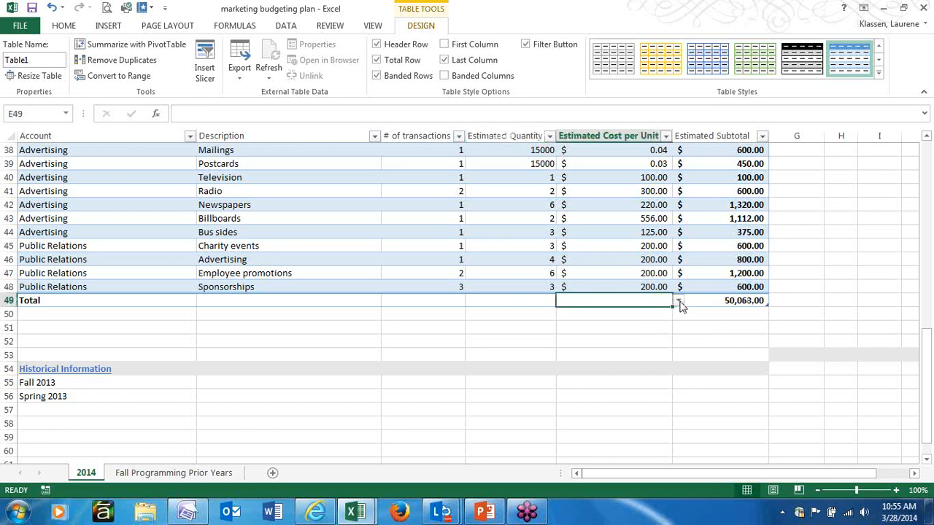
{"action": "left_click", "coordinate": [678, 302]}
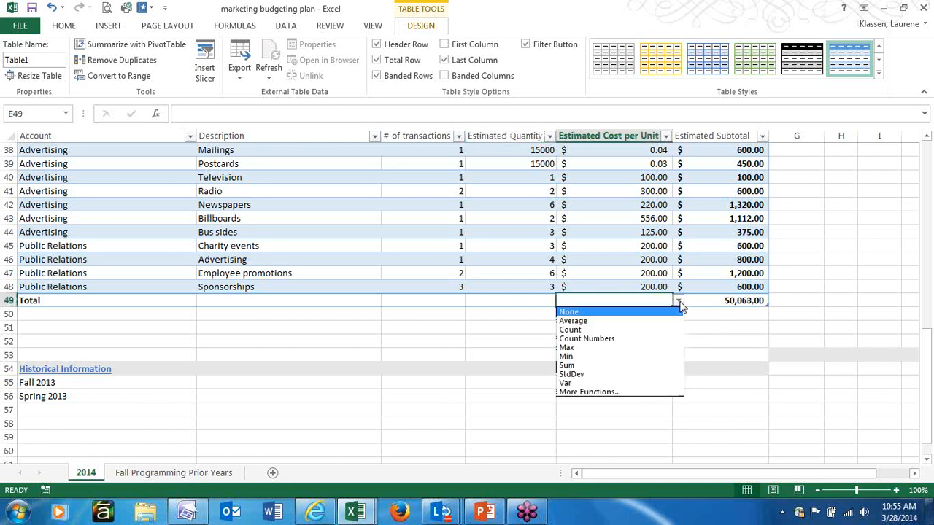
{"action": "left_click", "coordinate": [660, 348]}
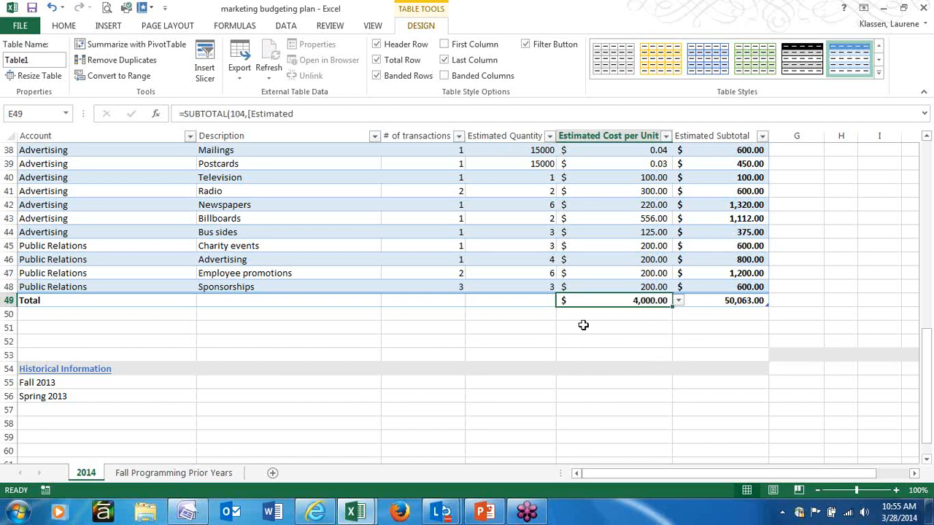
Look through the total-row functions for Estimated Quantity without choosing one, and clear the Max from the Estimated Cost per Unit total.
{"action": "left_click", "coordinate": [551, 302]}
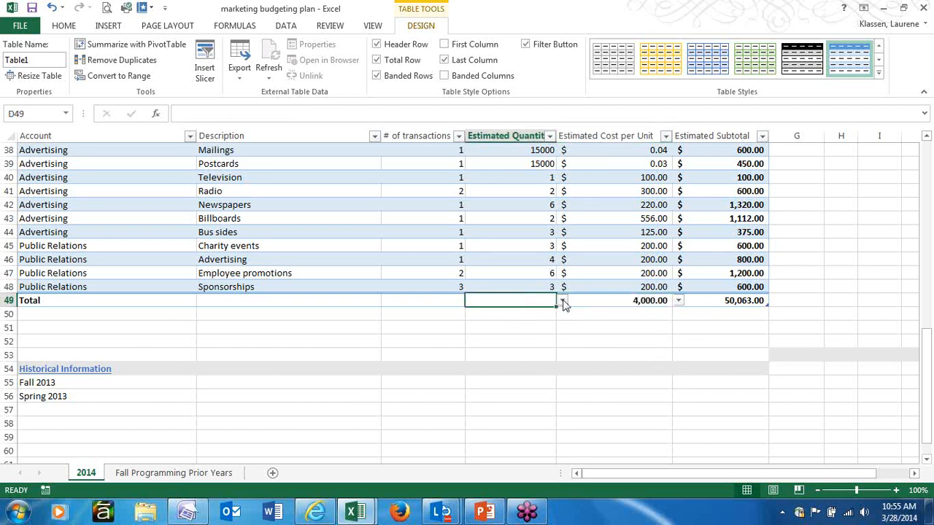
{"action": "left_click", "coordinate": [562, 301]}
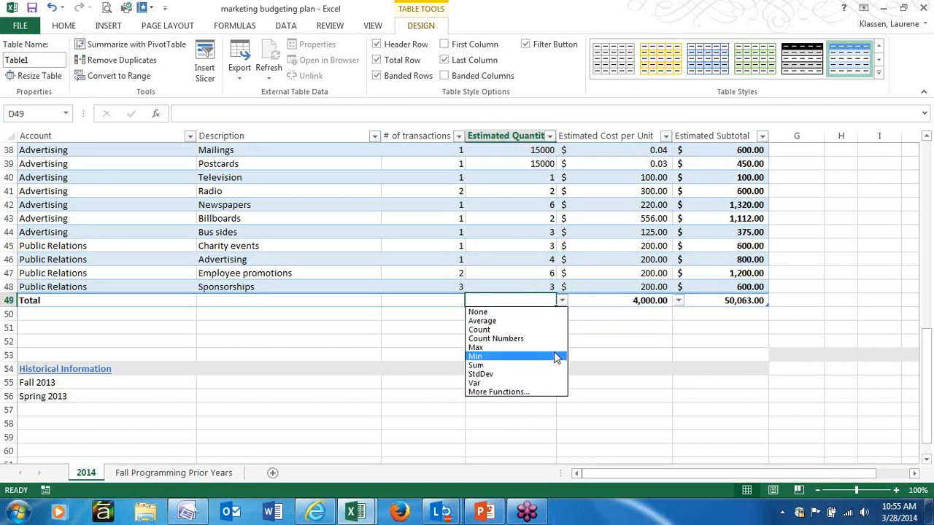
{"action": "left_click", "coordinate": [687, 282]}
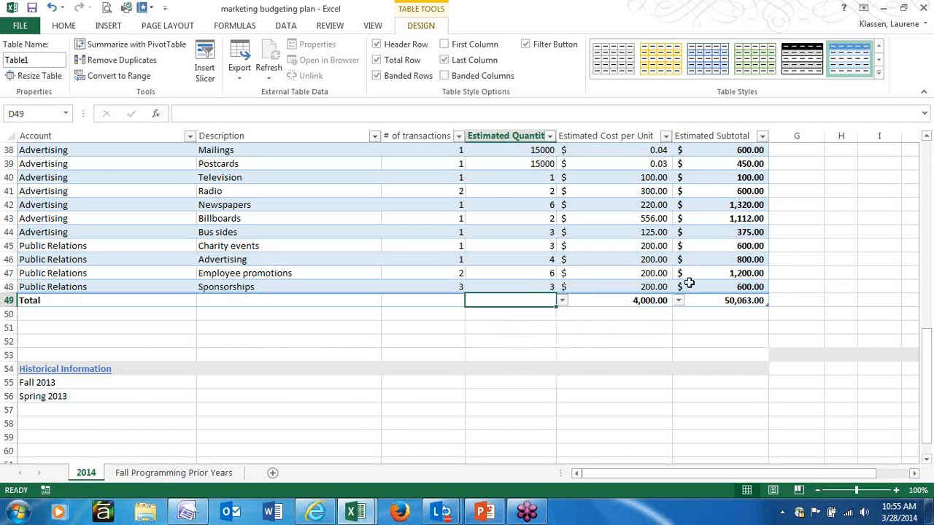
{"action": "left_click", "coordinate": [679, 302]}
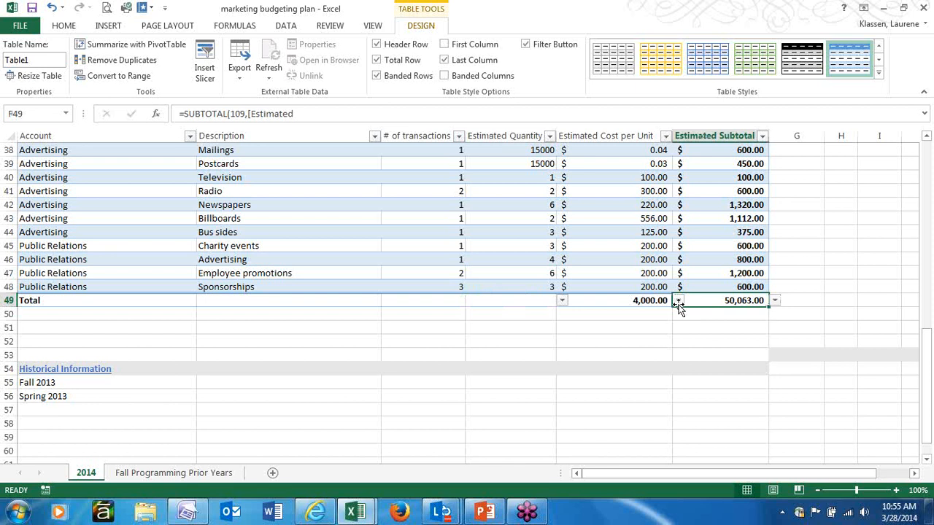
{"action": "left_click", "coordinate": [632, 302]}
{"action": "key", "text": "Delete"}
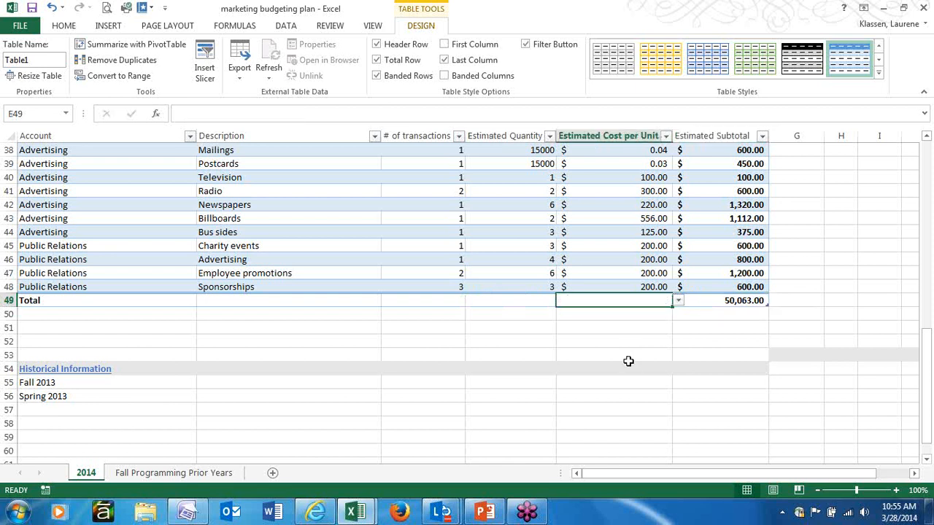
{"action": "left_click", "coordinate": [628, 360]}
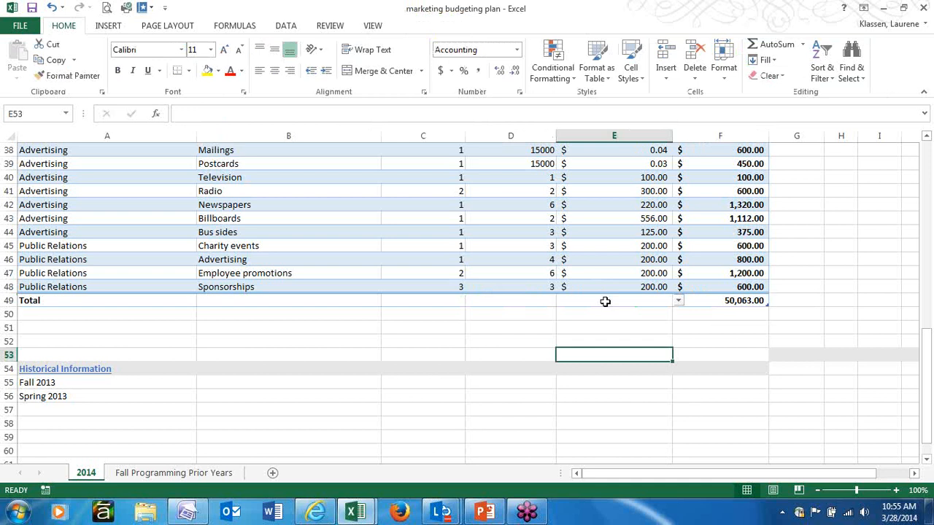
Insert a slicer for the Account field of the budget table.
{"action": "left_click", "coordinate": [576, 230]}
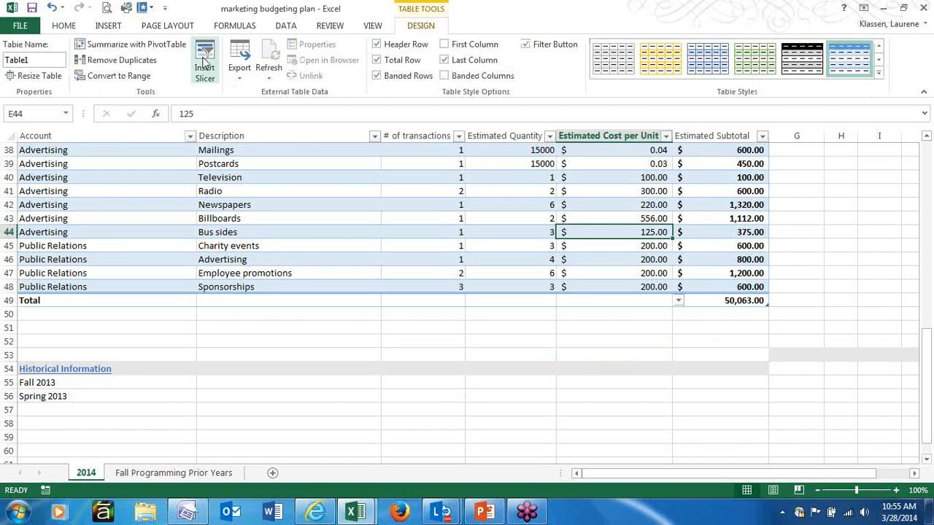
{"action": "left_click", "coordinate": [204, 64]}
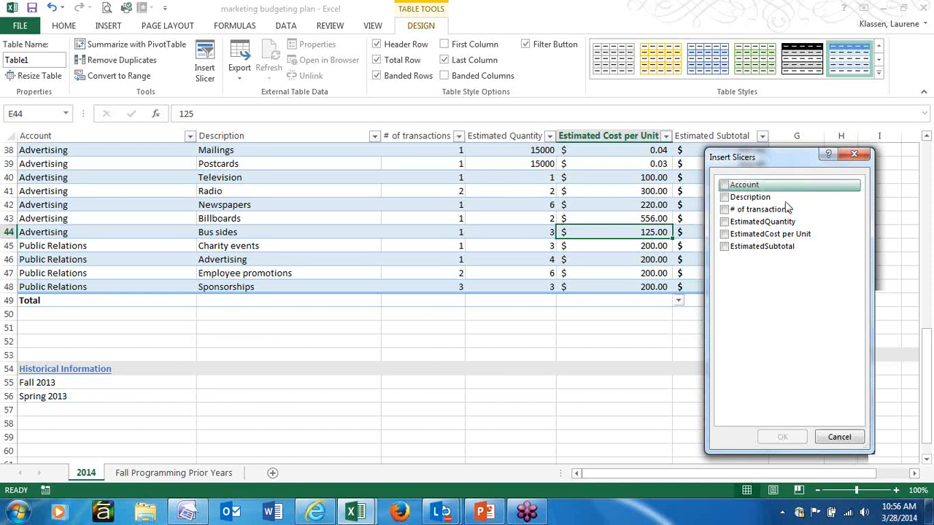
{"action": "left_click", "coordinate": [728, 186]}
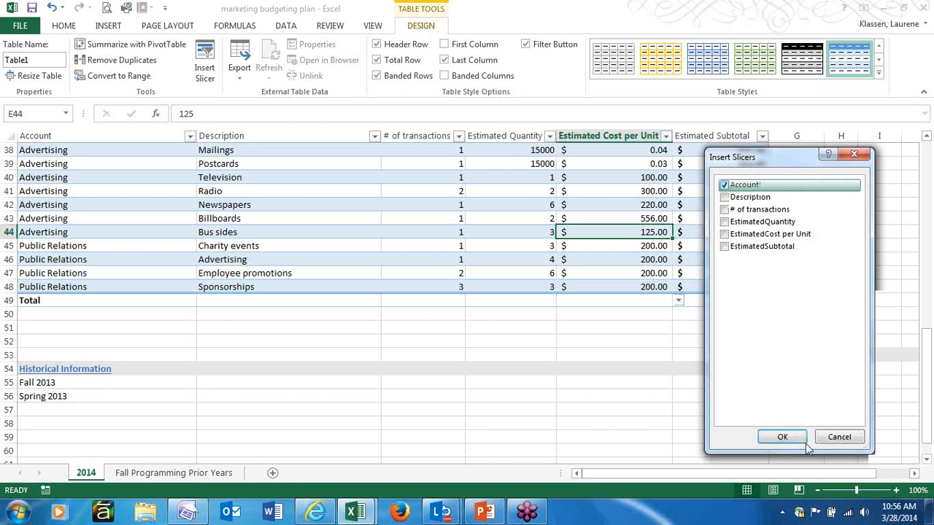
{"action": "left_click", "coordinate": [795, 438]}
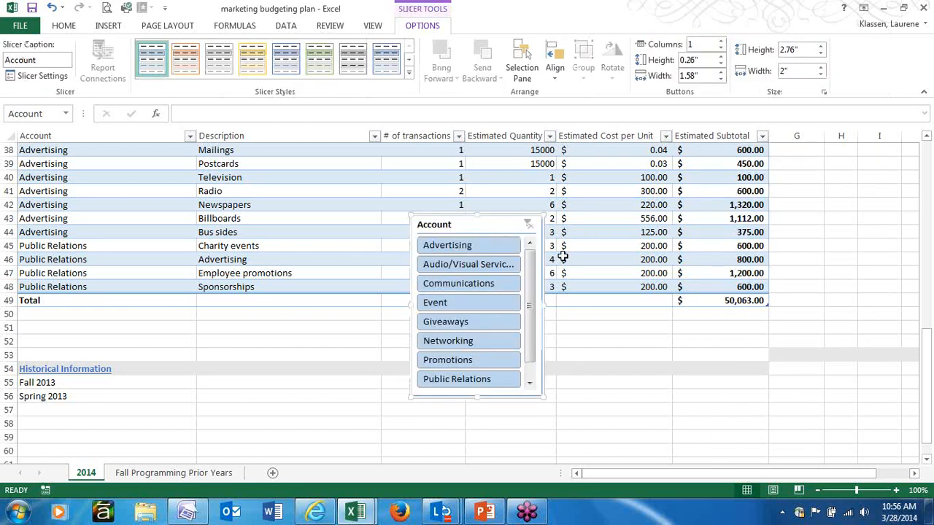
Move the Account slicer into the empty columns beside the budget table and filter the table to Giveaways.
{"action": "left_click_drag", "start_coordinate": [501, 223], "coordinate": [781, 214]}
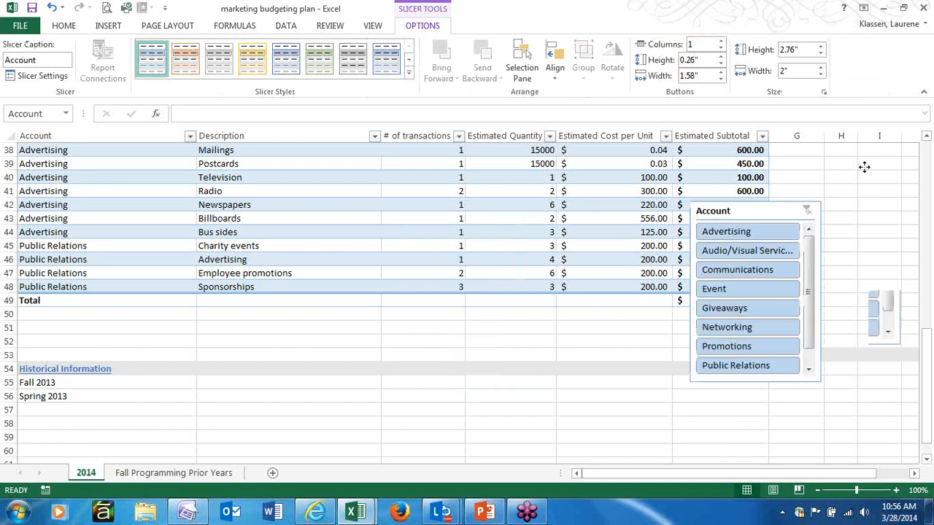
{"action": "mouse_move", "coordinate": [864, 167]}
{"action": "left_mouse_down"}
{"action": "mouse_move", "coordinate": [883, 148]}
{"action": "mouse_move", "coordinate": [862, 149]}
{"action": "left_mouse_up"}
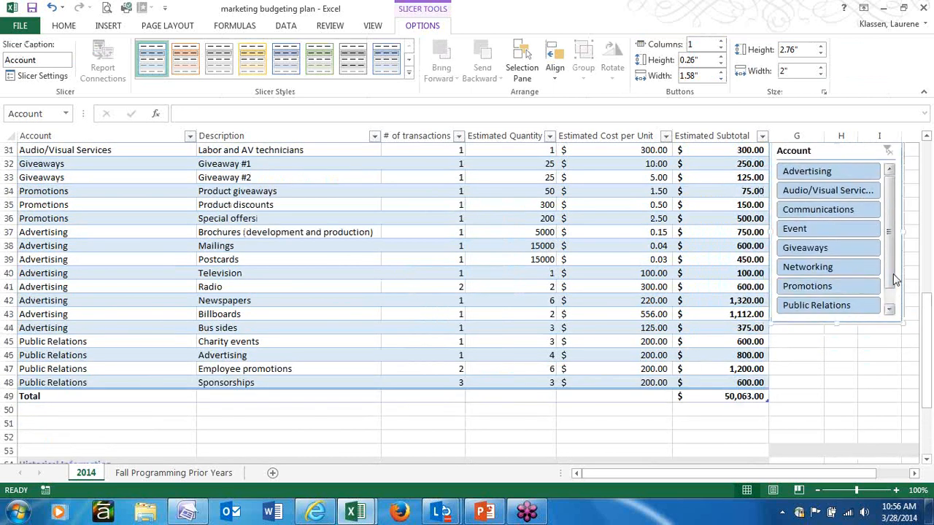
{"action": "left_click", "coordinate": [839, 248]}
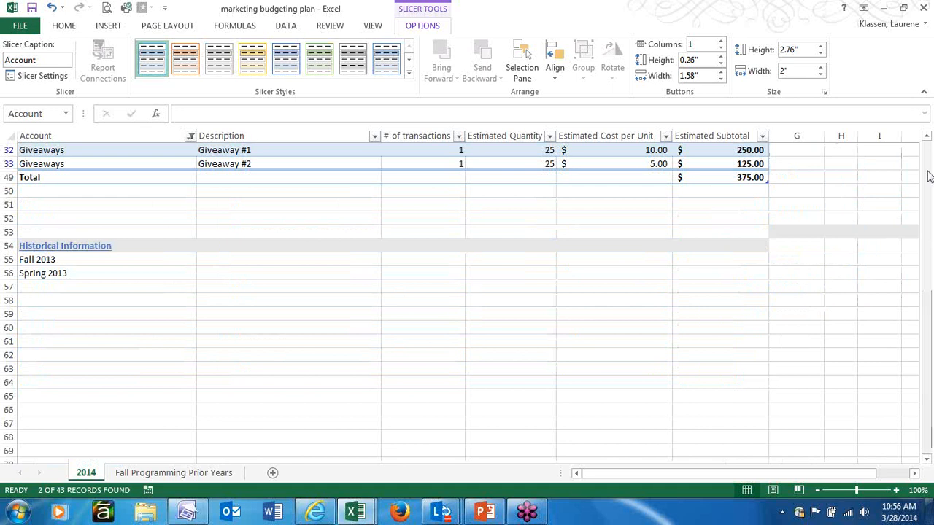
{"action": "scroll", "coordinate": [838, 260], "scroll_direction": "up", "scroll_amount": 2}
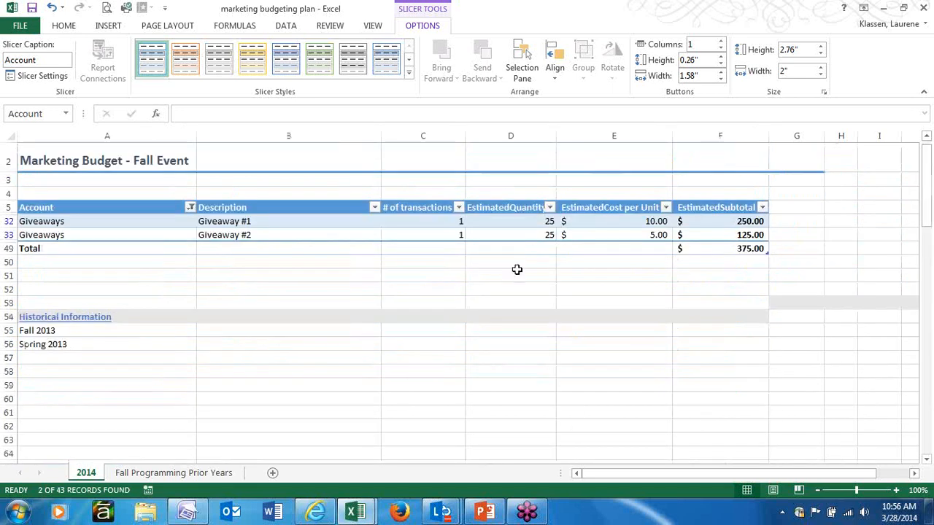
Insert another slicer for the Account field while the budget table is filtered.
{"action": "left_click", "coordinate": [530, 219]}
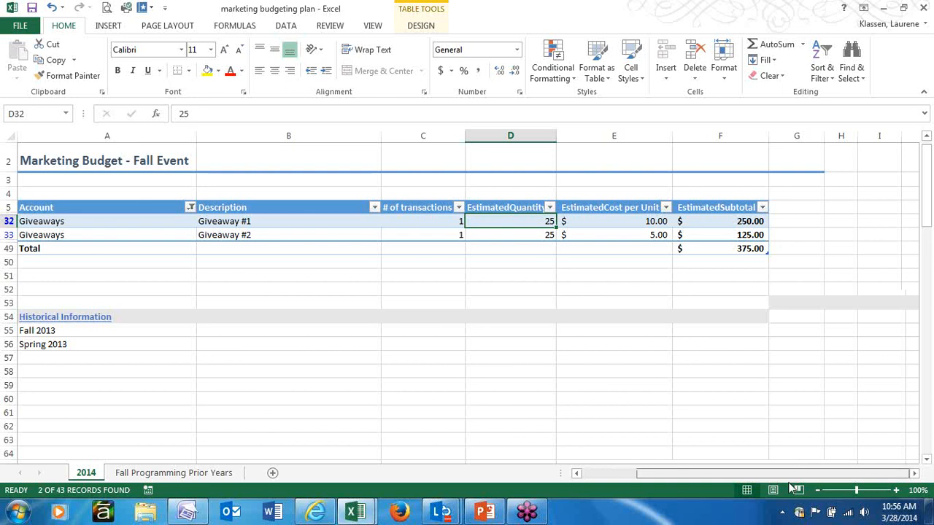
{"action": "left_click", "coordinate": [421, 25]}
{"action": "left_click", "coordinate": [204, 67]}
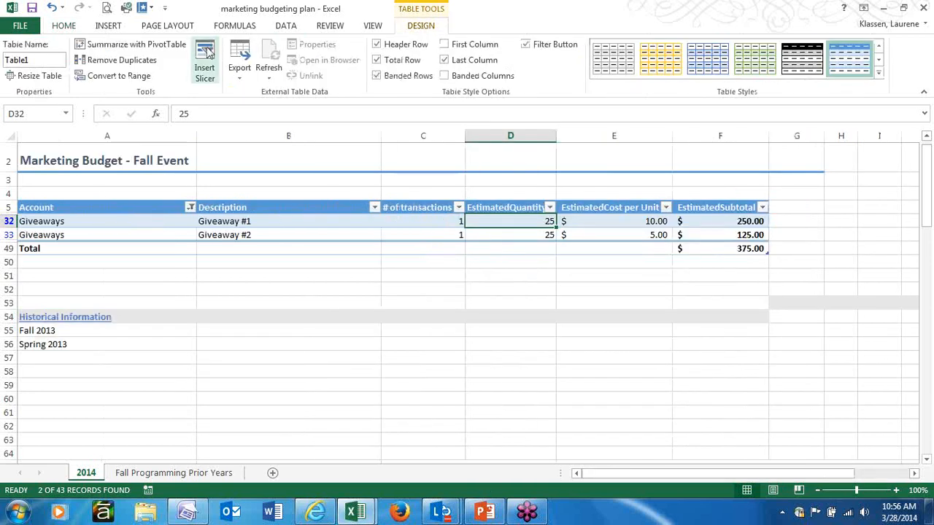
{"action": "left_click", "coordinate": [723, 184]}
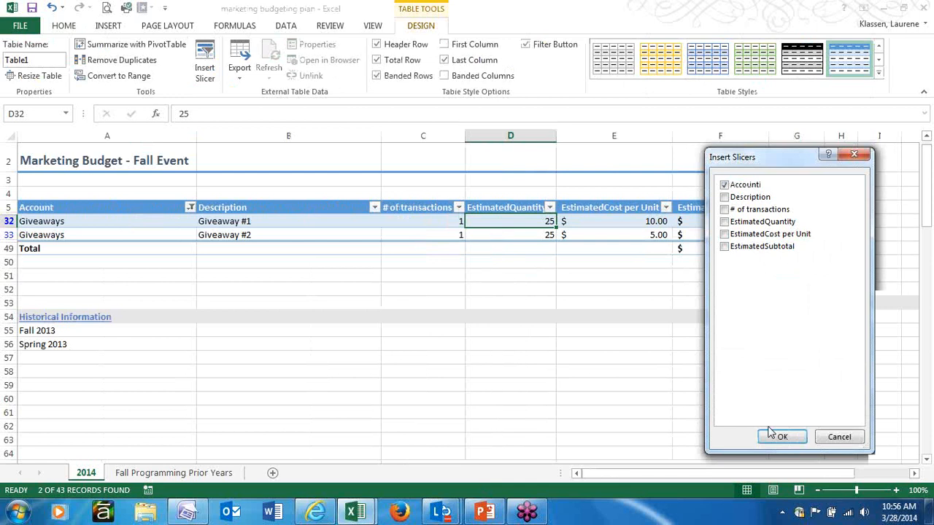
{"action": "left_click", "coordinate": [778, 437]}
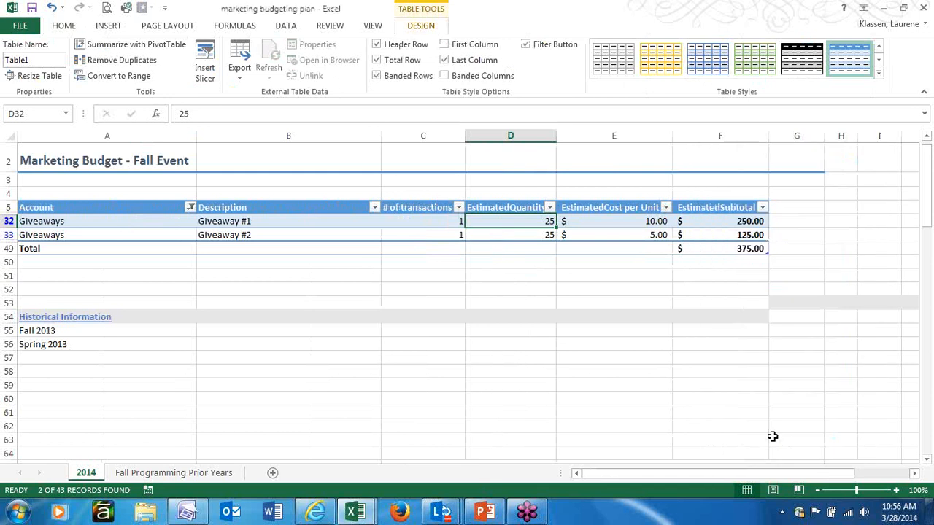
Filter the table to Advertising with the new slicer, place the slicer beside the table's first rows, and clear the filter.
{"action": "left_click", "coordinate": [469, 247]}
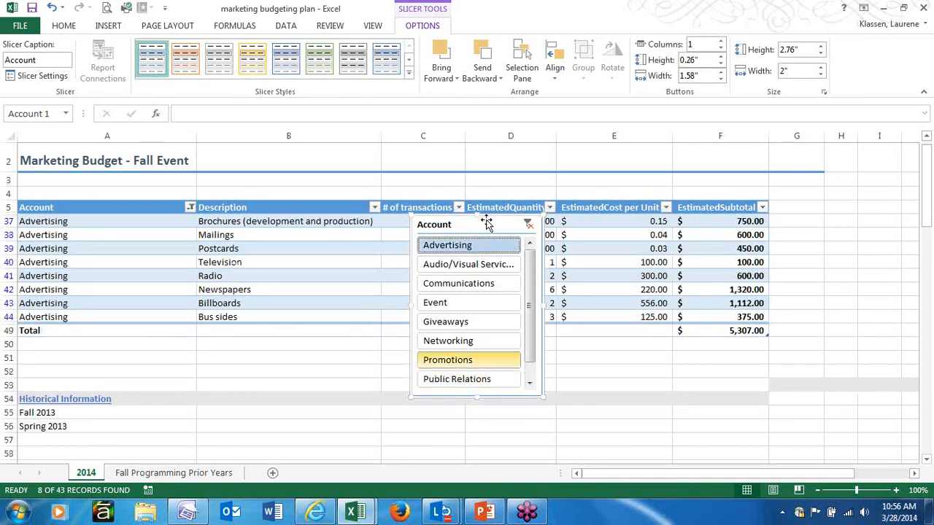
{"action": "left_click_drag", "start_coordinate": [625, 226], "coordinate": [857, 229]}
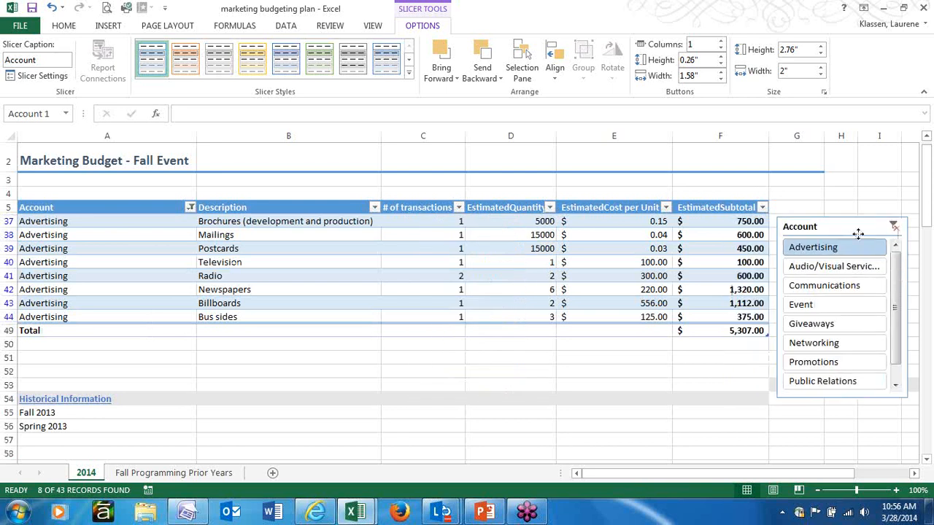
{"action": "left_click", "coordinate": [894, 226]}
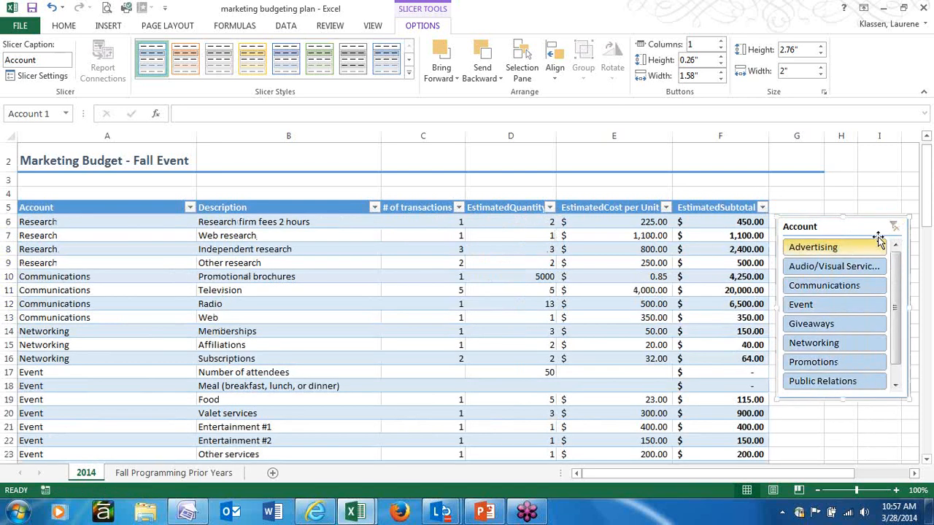
Look over the unfiltered budget table with its two Account slicers and the table design options.
{"action": "left_click_drag", "start_coordinate": [930, 211], "coordinate": [930, 283]}
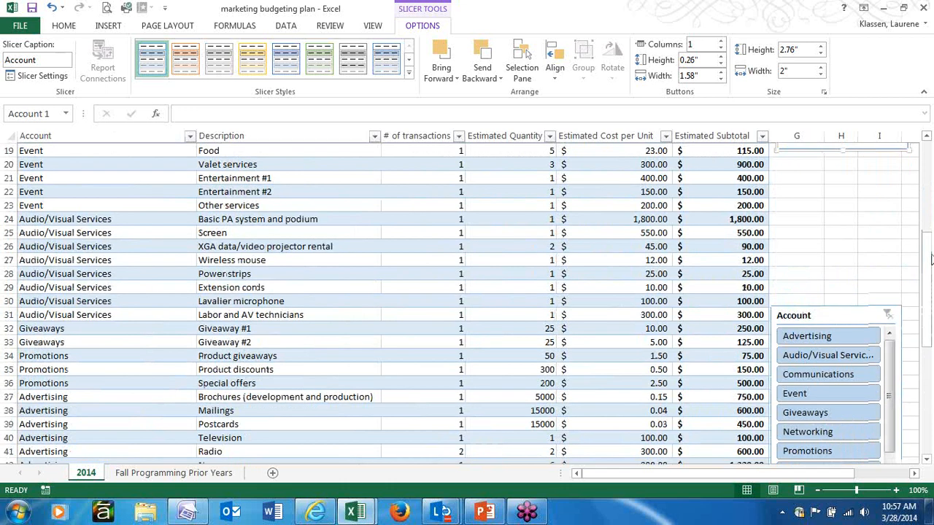
{"action": "left_click", "coordinate": [720, 287]}
{"action": "left_click_drag", "start_coordinate": [930, 259], "coordinate": [930, 167]}
{"action": "left_click", "coordinate": [435, 30]}
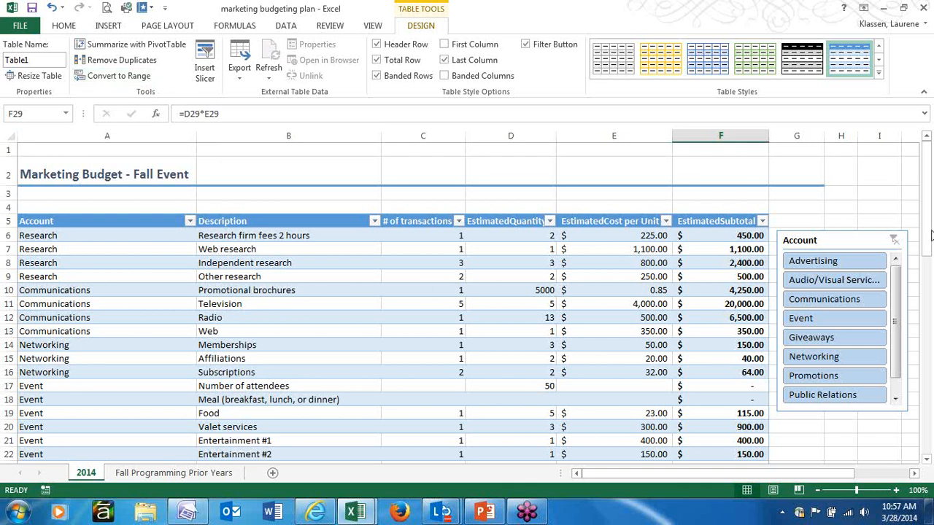
{"action": "left_click", "coordinate": [928, 309]}
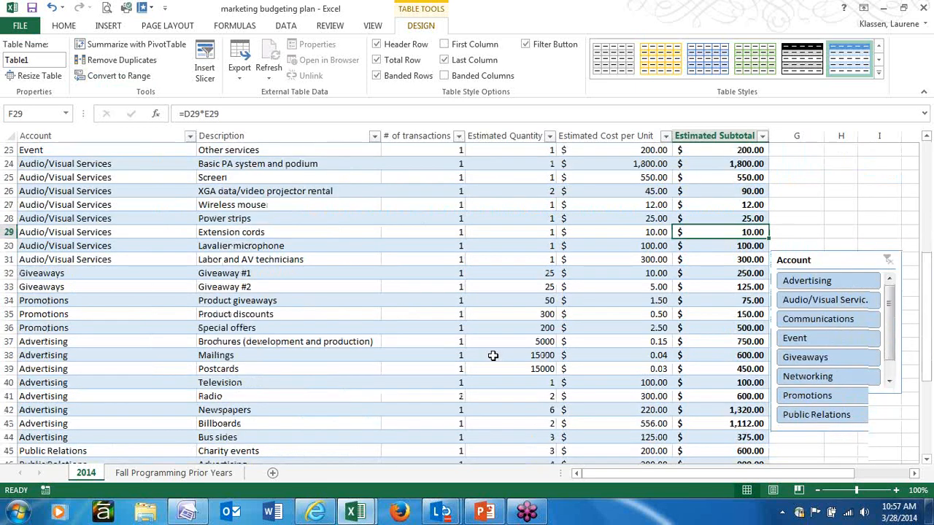
Link the Fall 2013 amount in B55 to cell B2 of the Fall Programming Prior Years sheet.
{"action": "scroll", "coordinate": [409, 432], "scroll_direction": "down", "scroll_amount": 4}
{"action": "scroll", "coordinate": [502, 432], "scroll_direction": "down", "scroll_amount": 1}
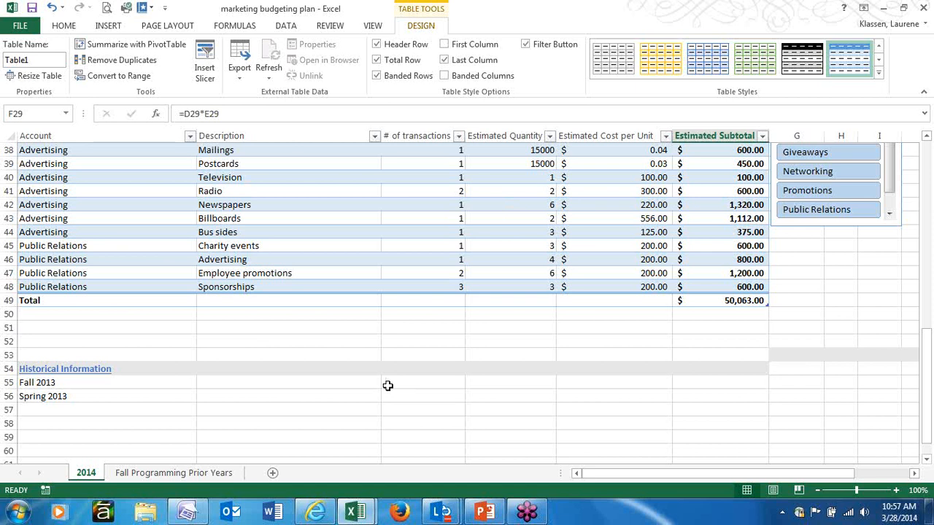
{"action": "left_click", "coordinate": [302, 382]}
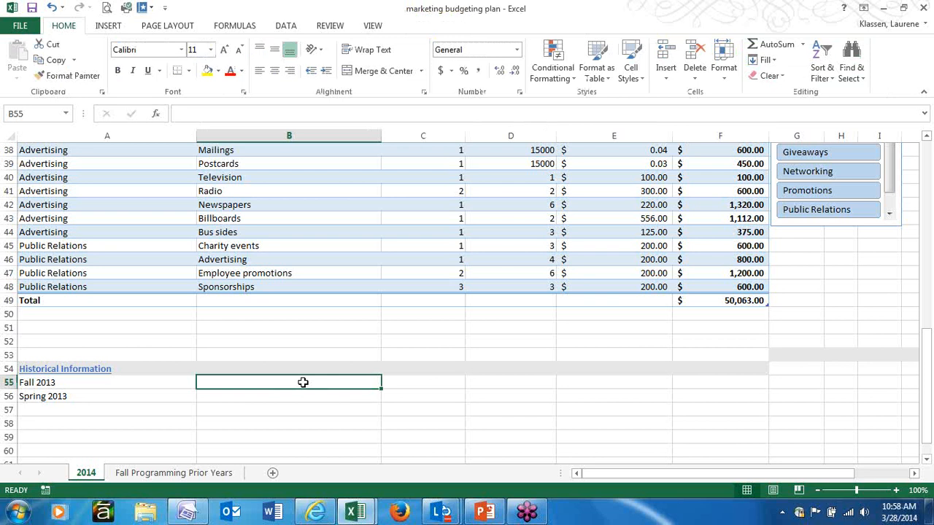
{"action": "type", "text": "="}
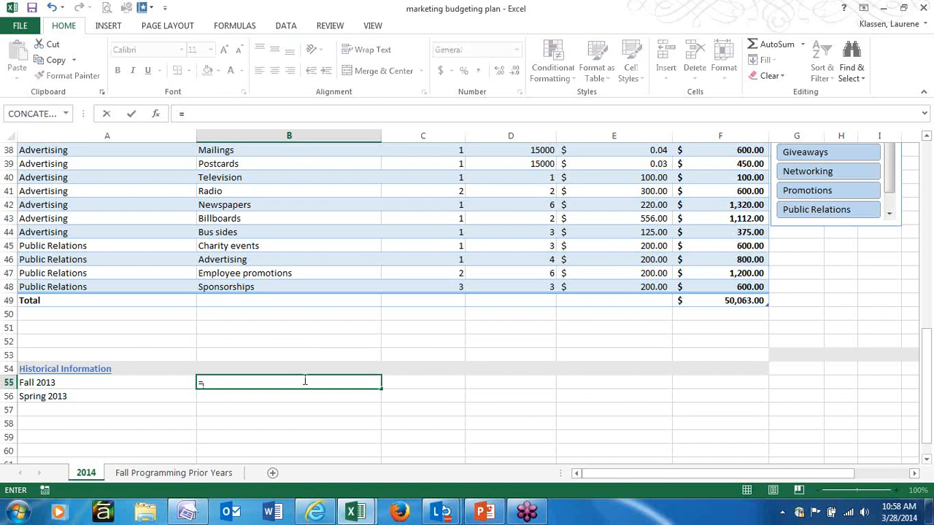
{"action": "left_click", "coordinate": [192, 474]}
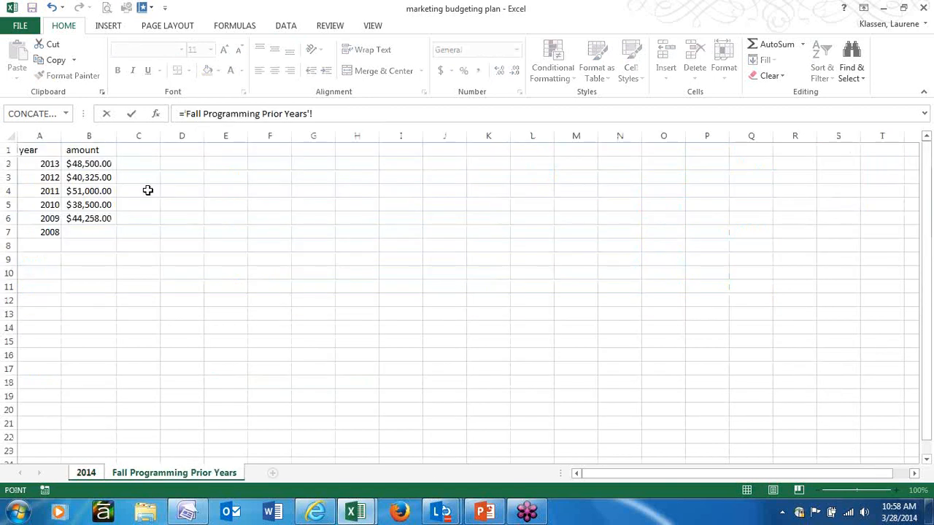
{"action": "left_click", "coordinate": [88, 163]}
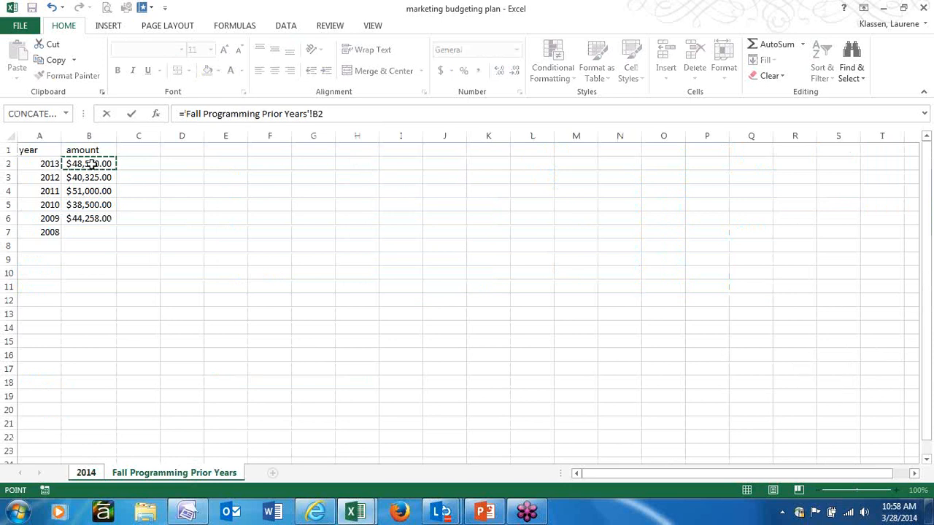
{"action": "key", "text": "Return"}
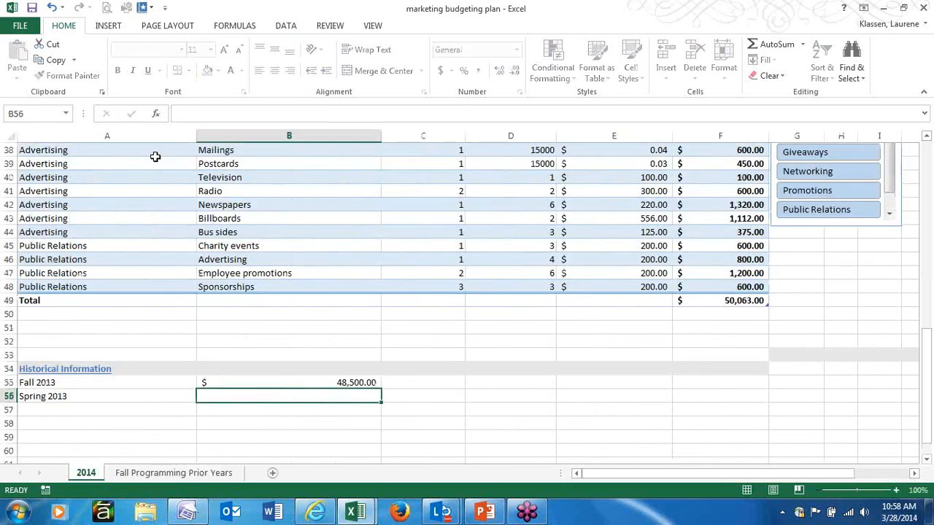
Inspect the Fall 2013 cross-sheet reference by showing the worksheet formulas, and return to displaying values.
{"action": "left_click", "coordinate": [267, 382]}
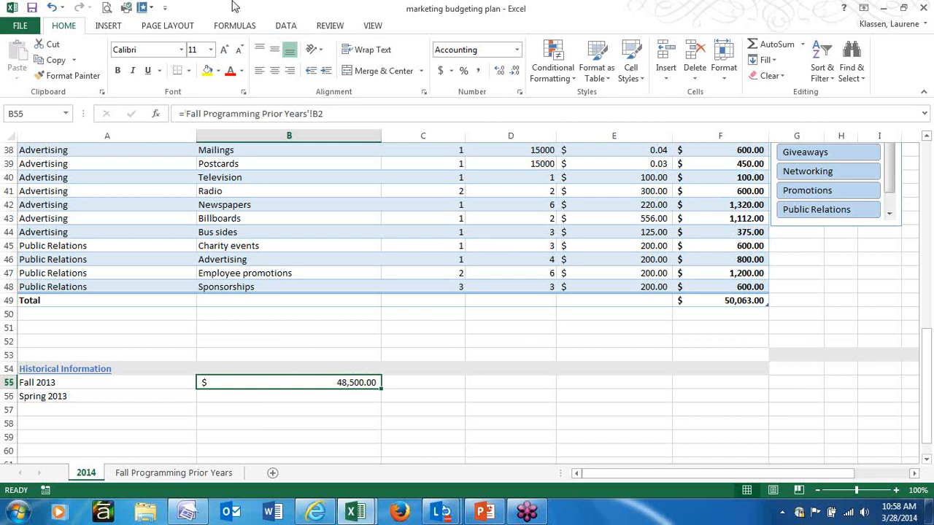
{"action": "left_click", "coordinate": [230, 27]}
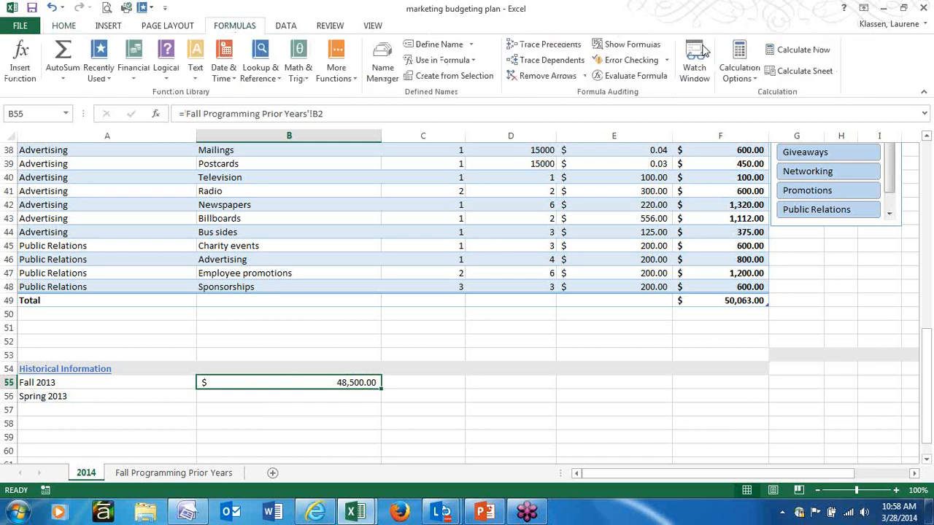
{"action": "left_click", "coordinate": [652, 45]}
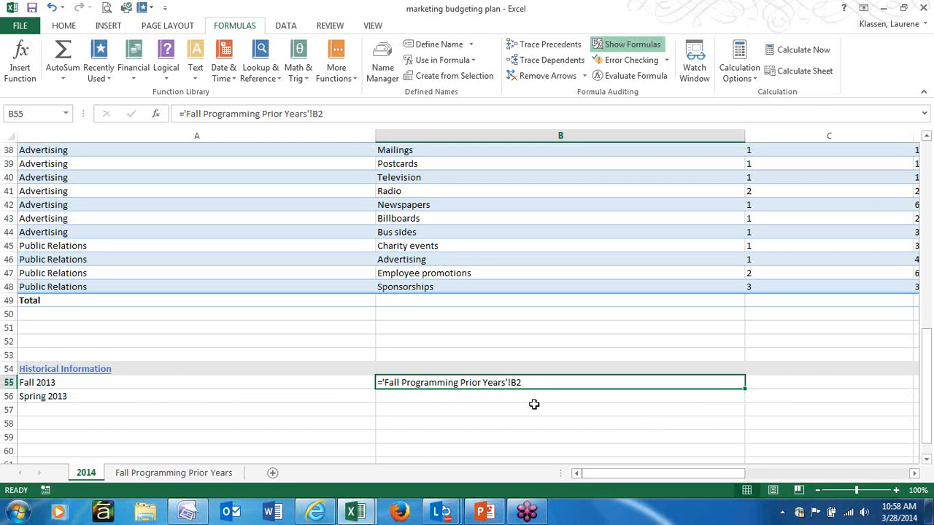
{"action": "left_click", "coordinate": [642, 45]}
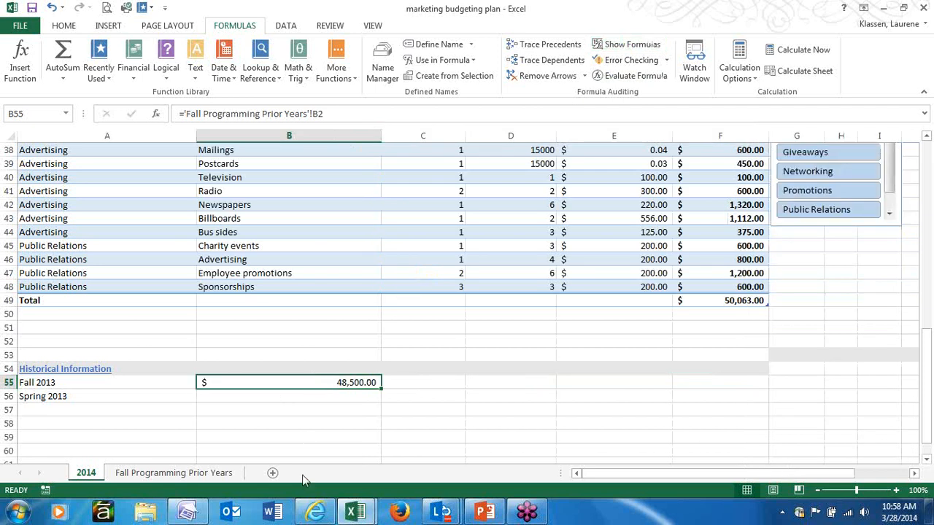
Link the Spring 2013 amount in B56 to cell $B$2 of the Spring Programming Event sheet in 03-Creating Formulas and Functions, and inspect the formula.
{"action": "key", "text": "Return"}
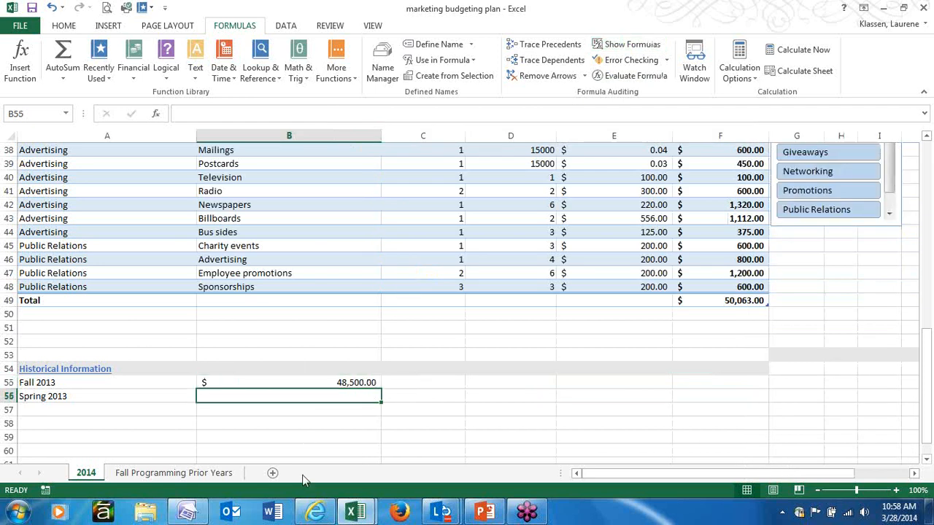
{"action": "type", "text": "="}
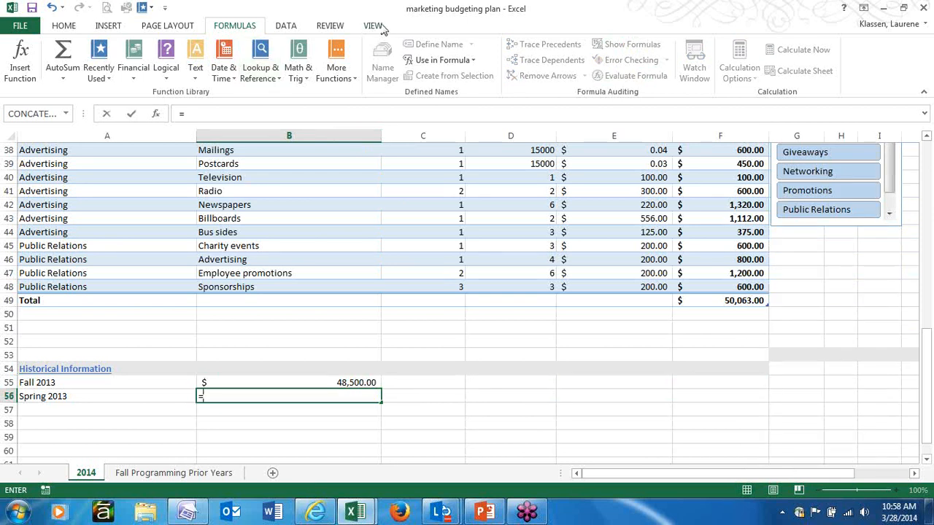
{"action": "left_click", "coordinate": [374, 26]}
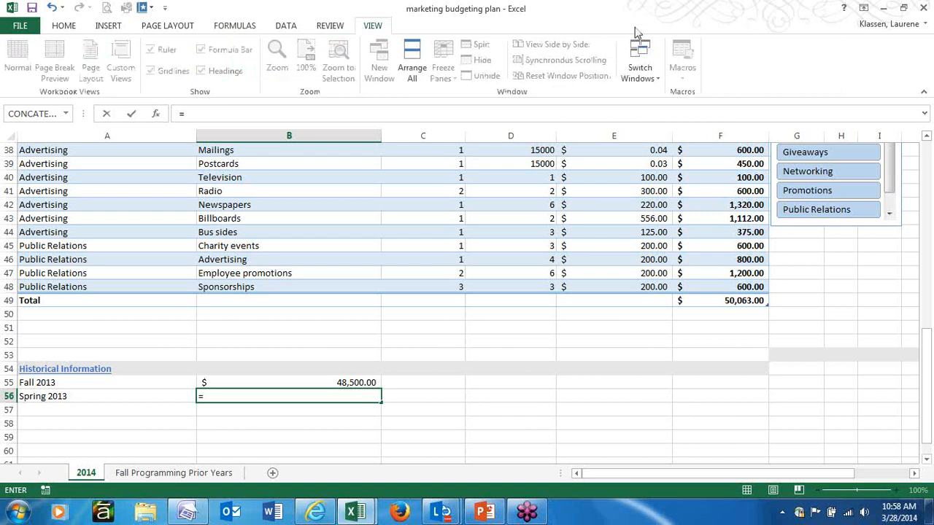
{"action": "left_click", "coordinate": [648, 77]}
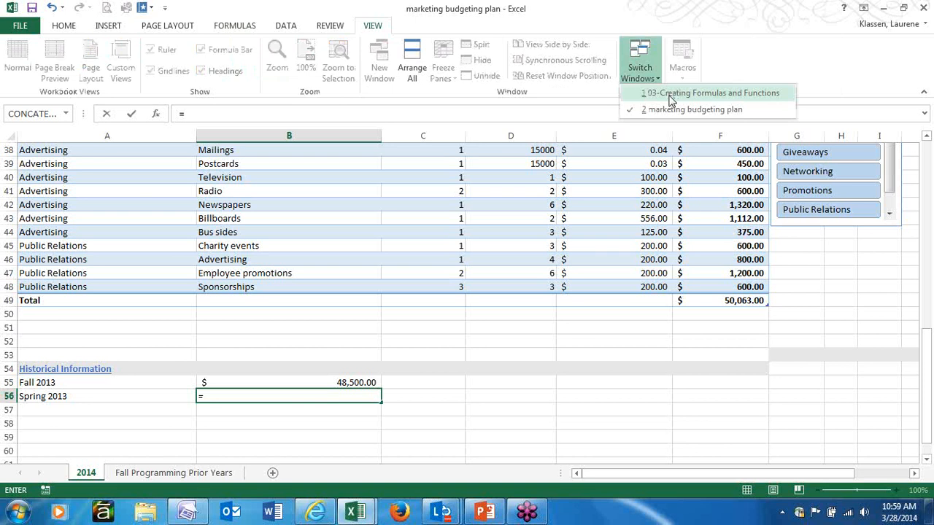
{"action": "key", "text": "1"}
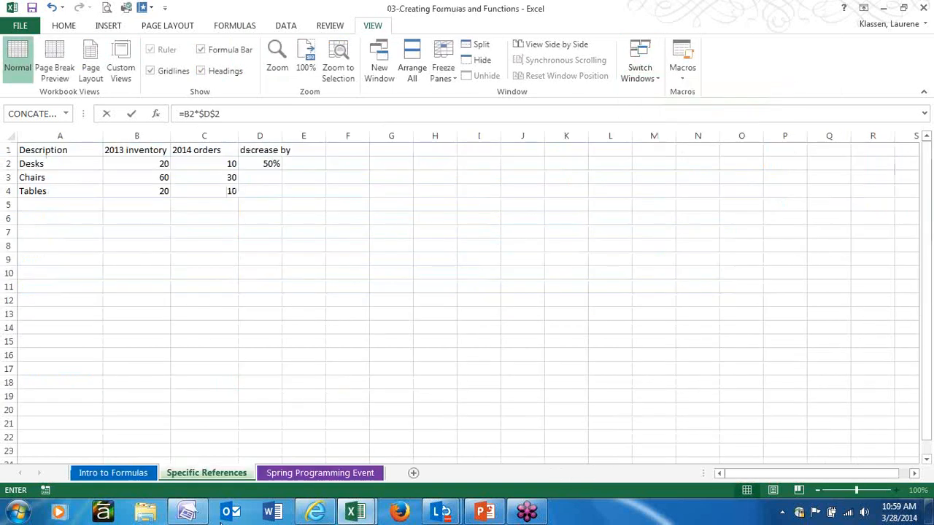
{"action": "left_click", "coordinate": [307, 473]}
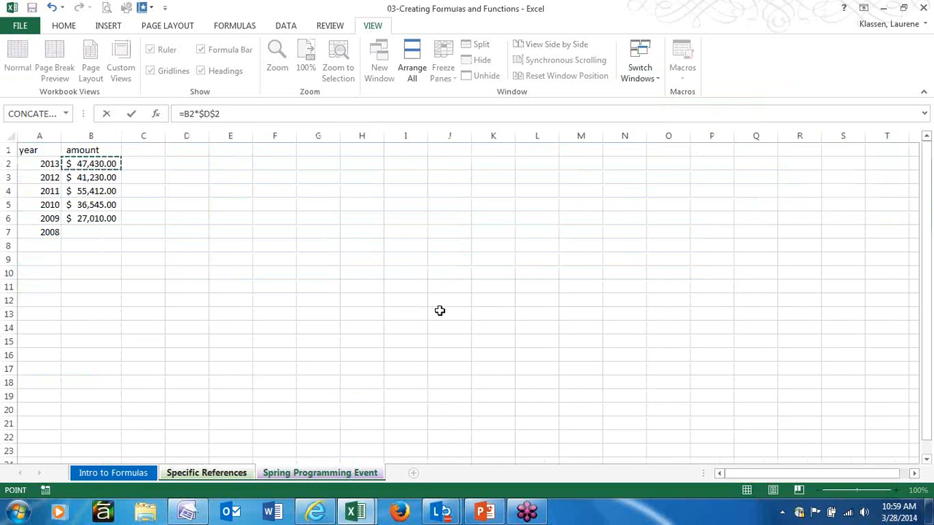
{"action": "key", "text": "Return"}
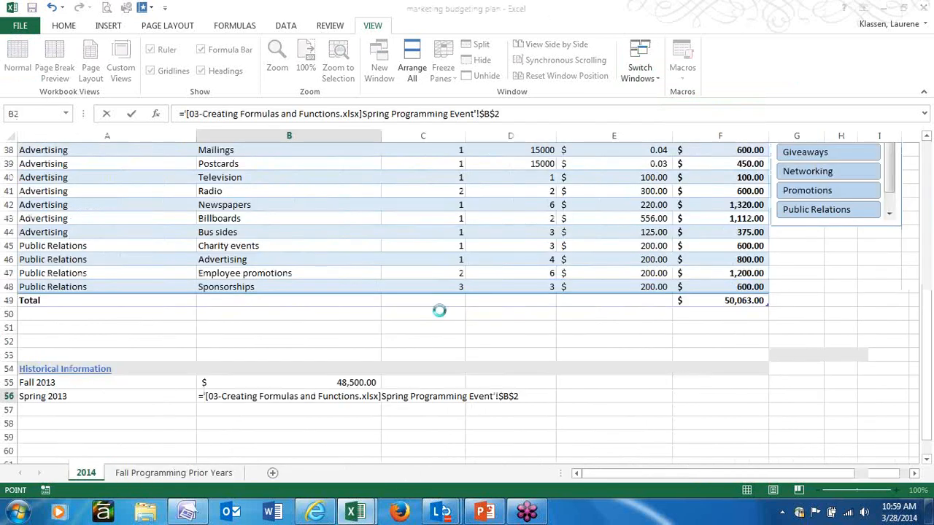
{"action": "left_click", "coordinate": [344, 396]}
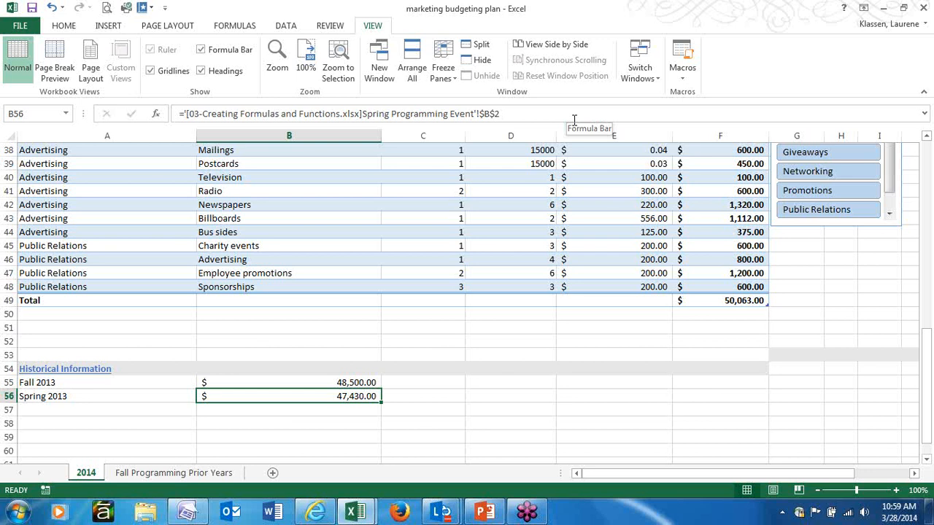
{"action": "key", "text": "Return"}
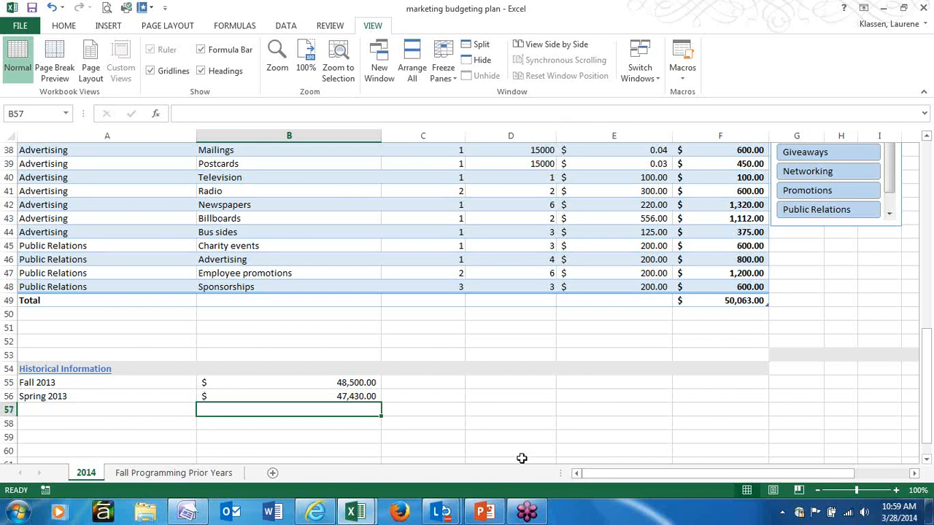
Switch to the Excel 2013 Formulas presentation in PowerPoint, start the slide show, jump to slide 9, Finding & Correcting Errors, and advance one slide.
{"action": "left_click", "coordinate": [495, 513]}
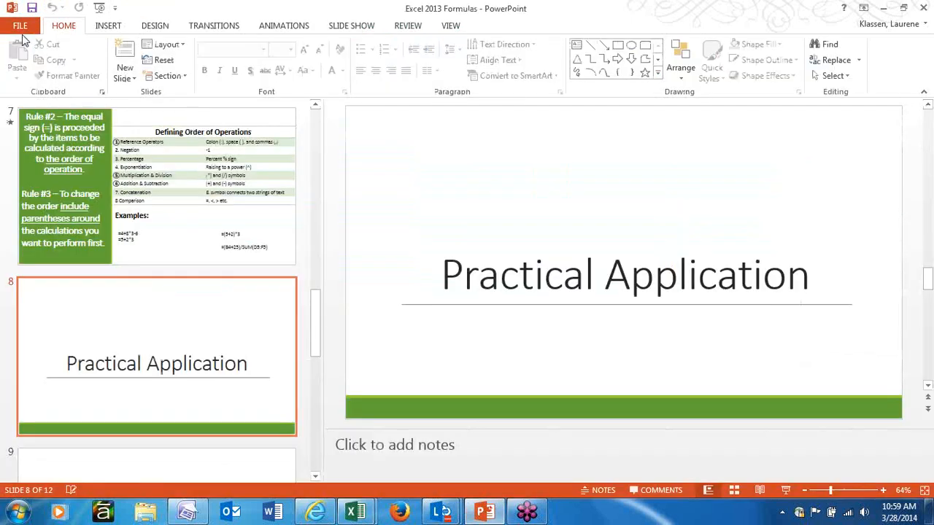
{"action": "left_click", "coordinate": [102, 10]}
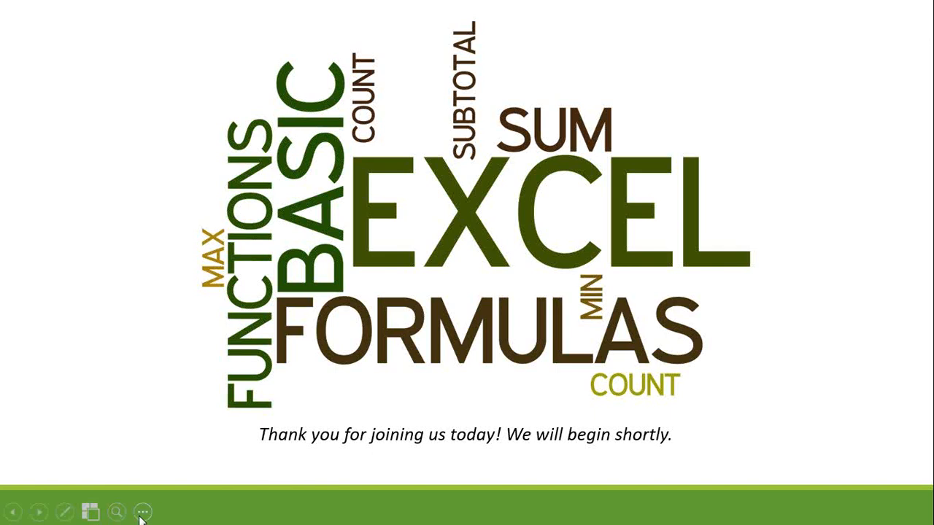
{"action": "left_click", "coordinate": [91, 512]}
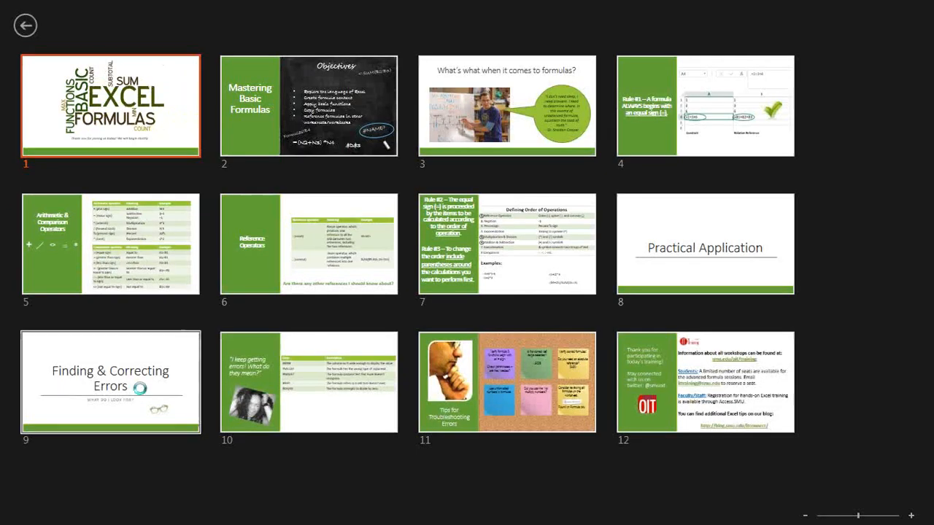
{"action": "left_click", "coordinate": [142, 394]}
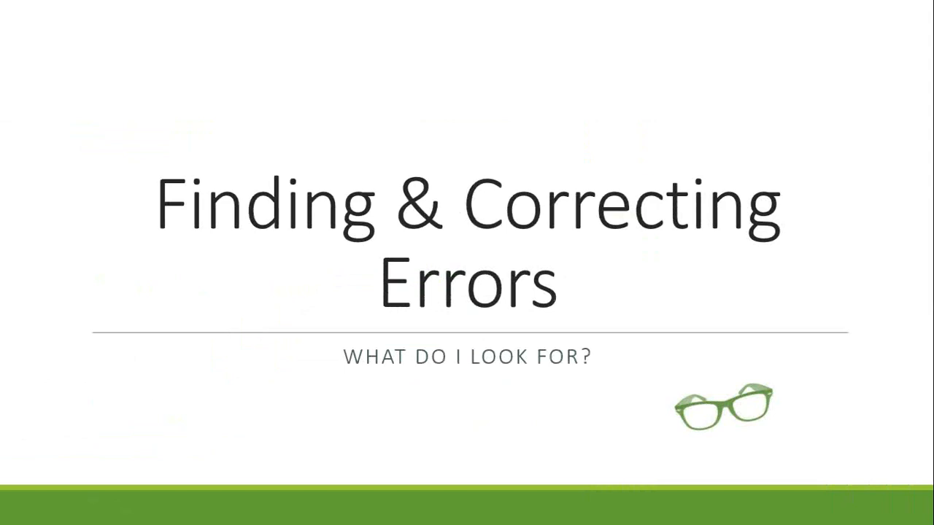
{"action": "key", "text": "Right"}
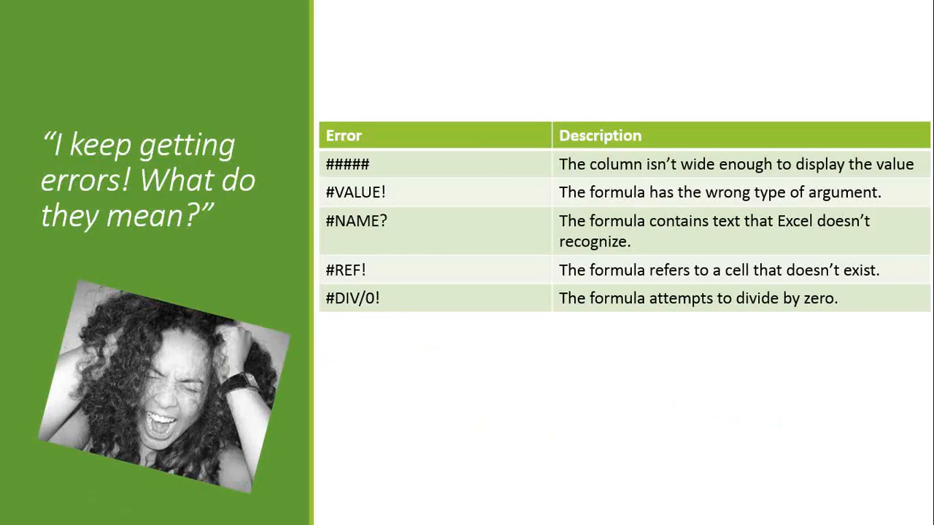